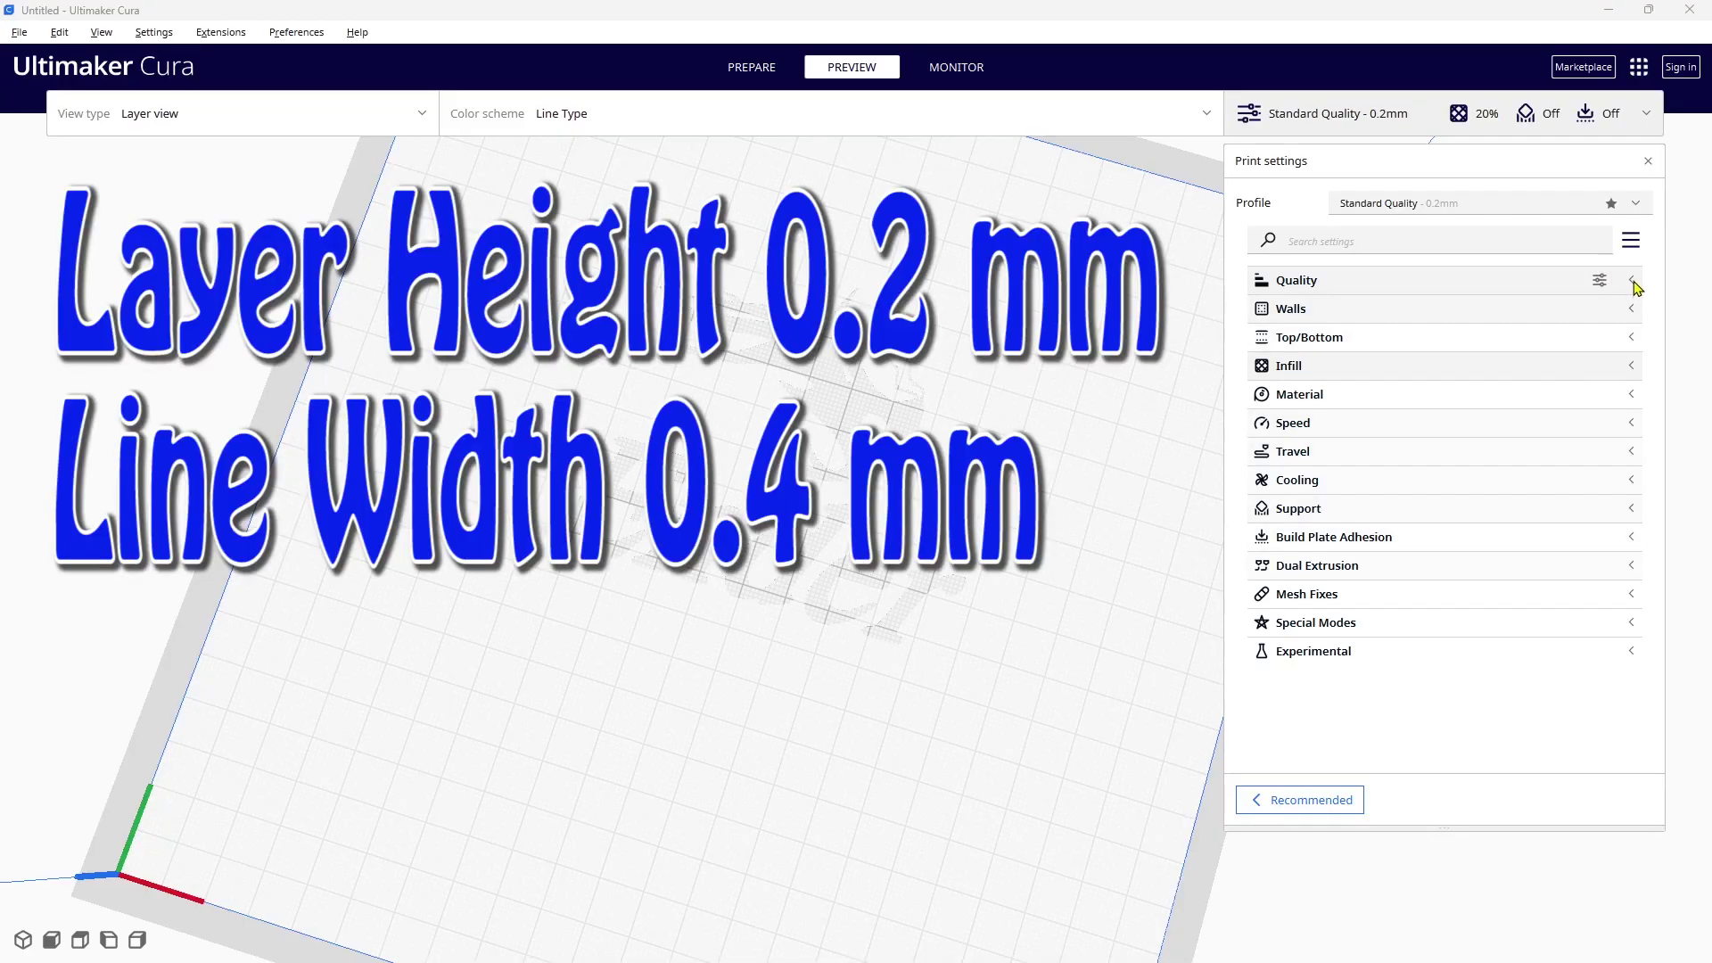
Review the retraction settings and confirm 0.2 mm layer height and 0.4 mm line width.
click(1633, 282)
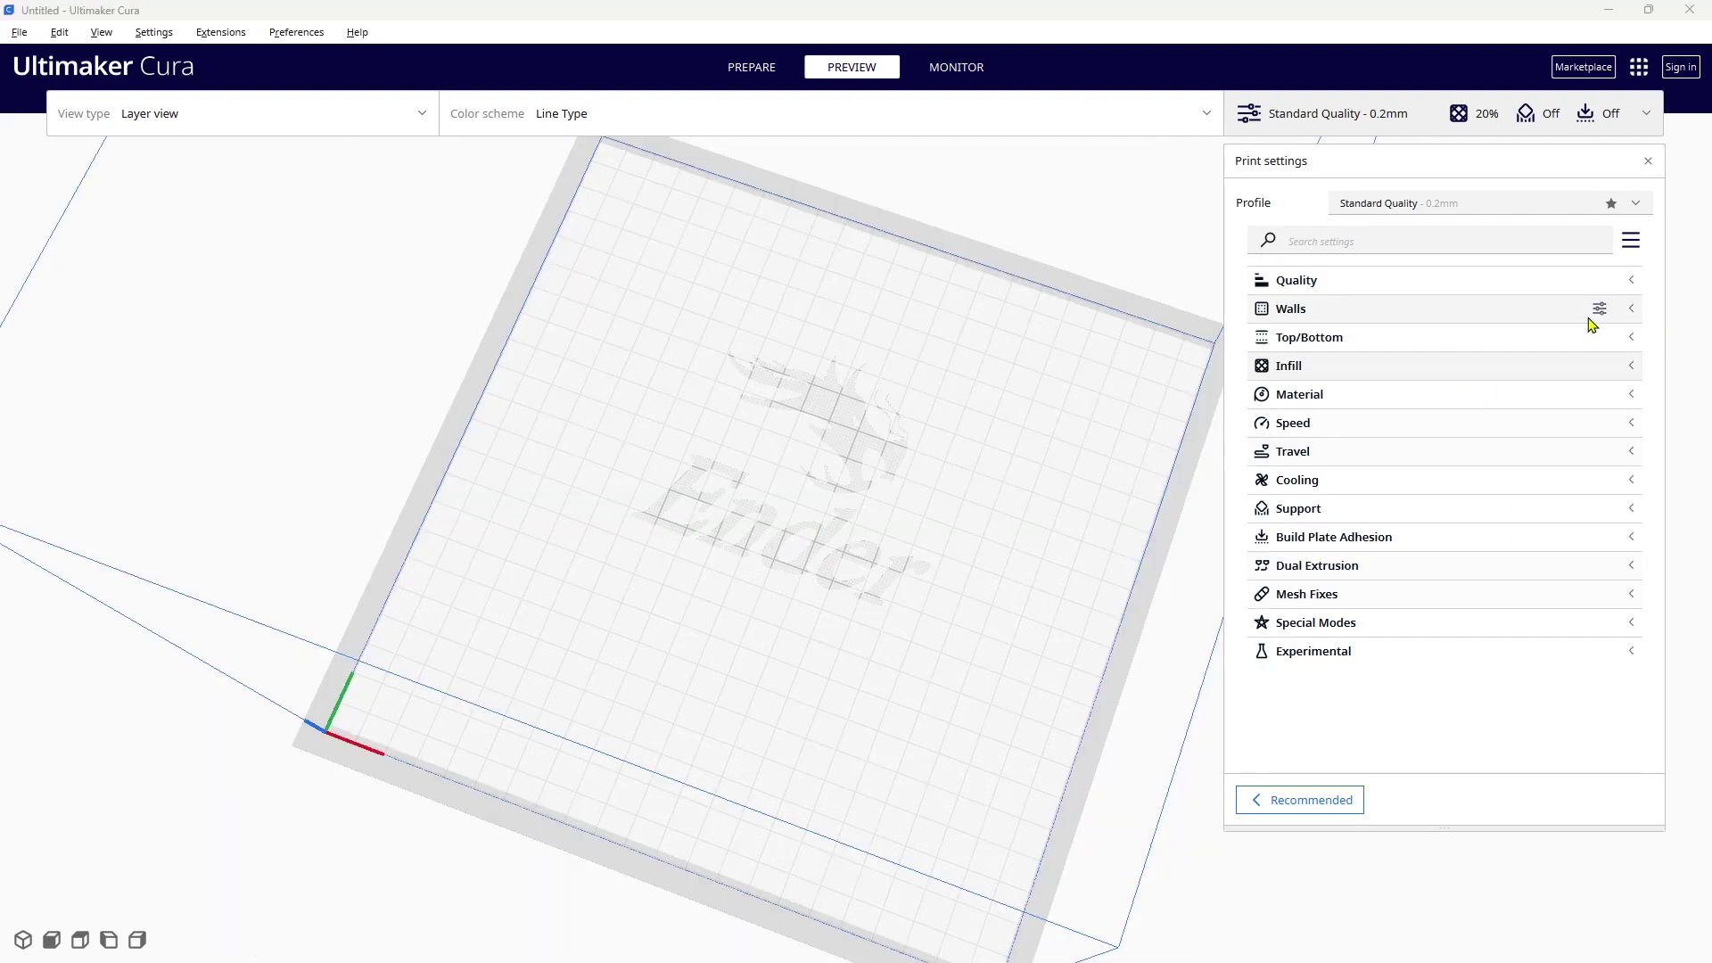
click(1632, 455)
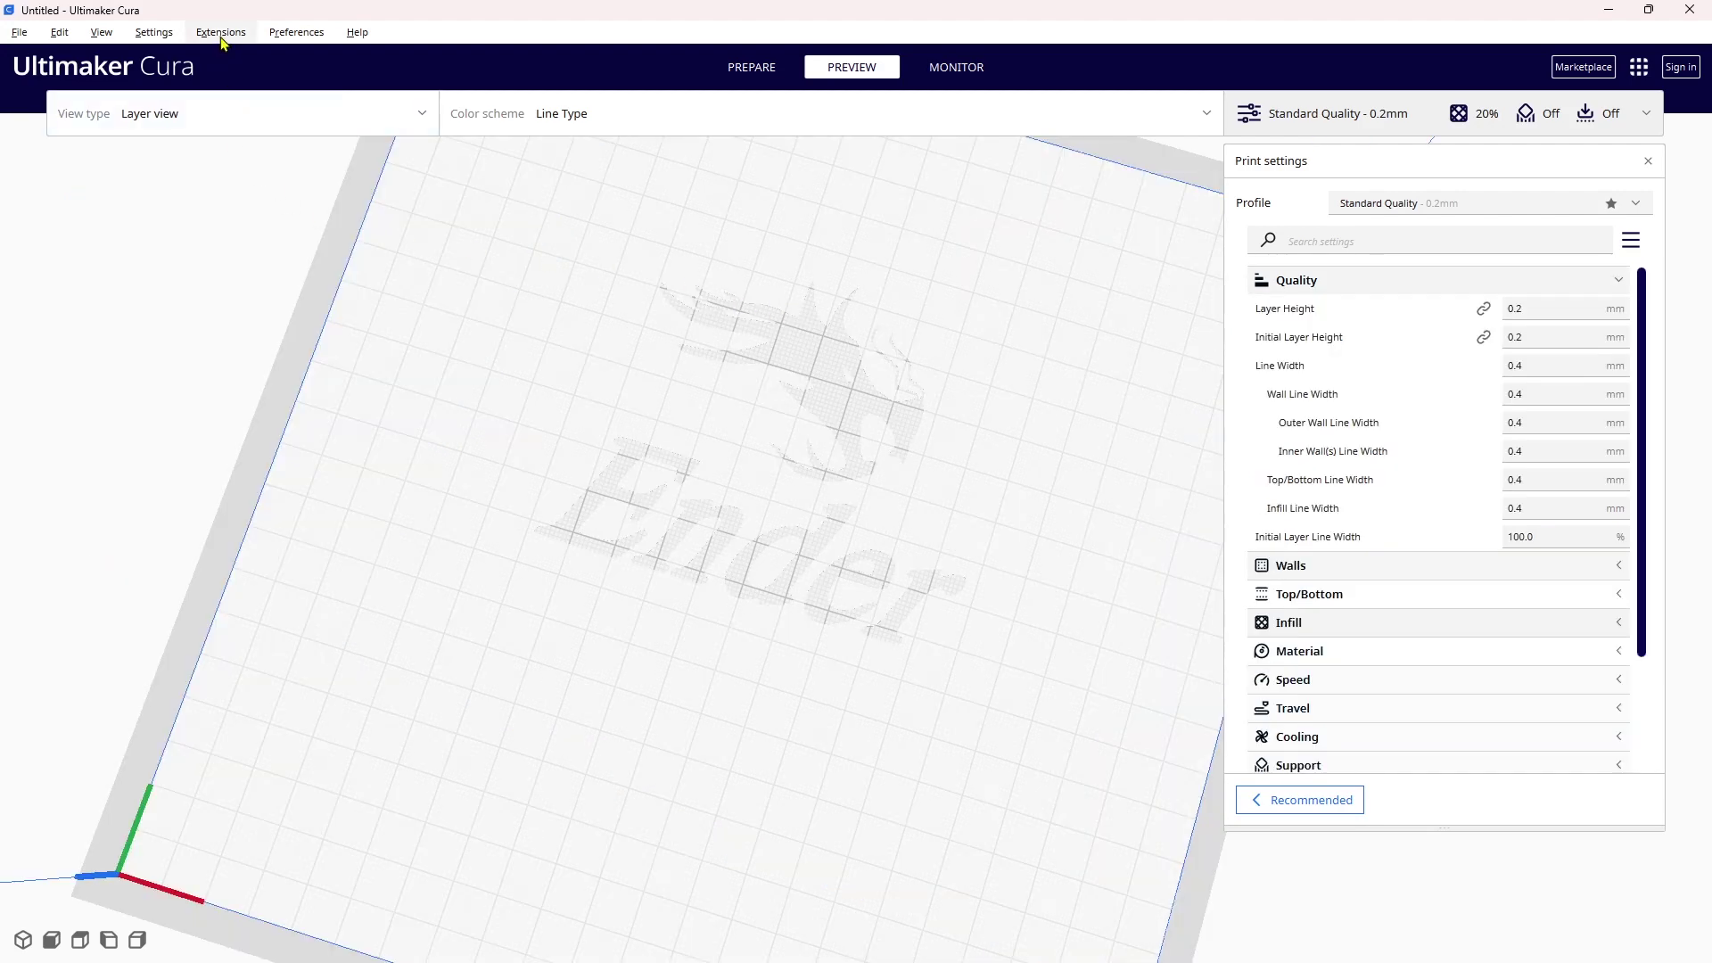
click(220, 34)
Add a 20 × 20 × 20 mm calibration cube from Part for calibration and select it for scaling.
mouse_move(237, 156)
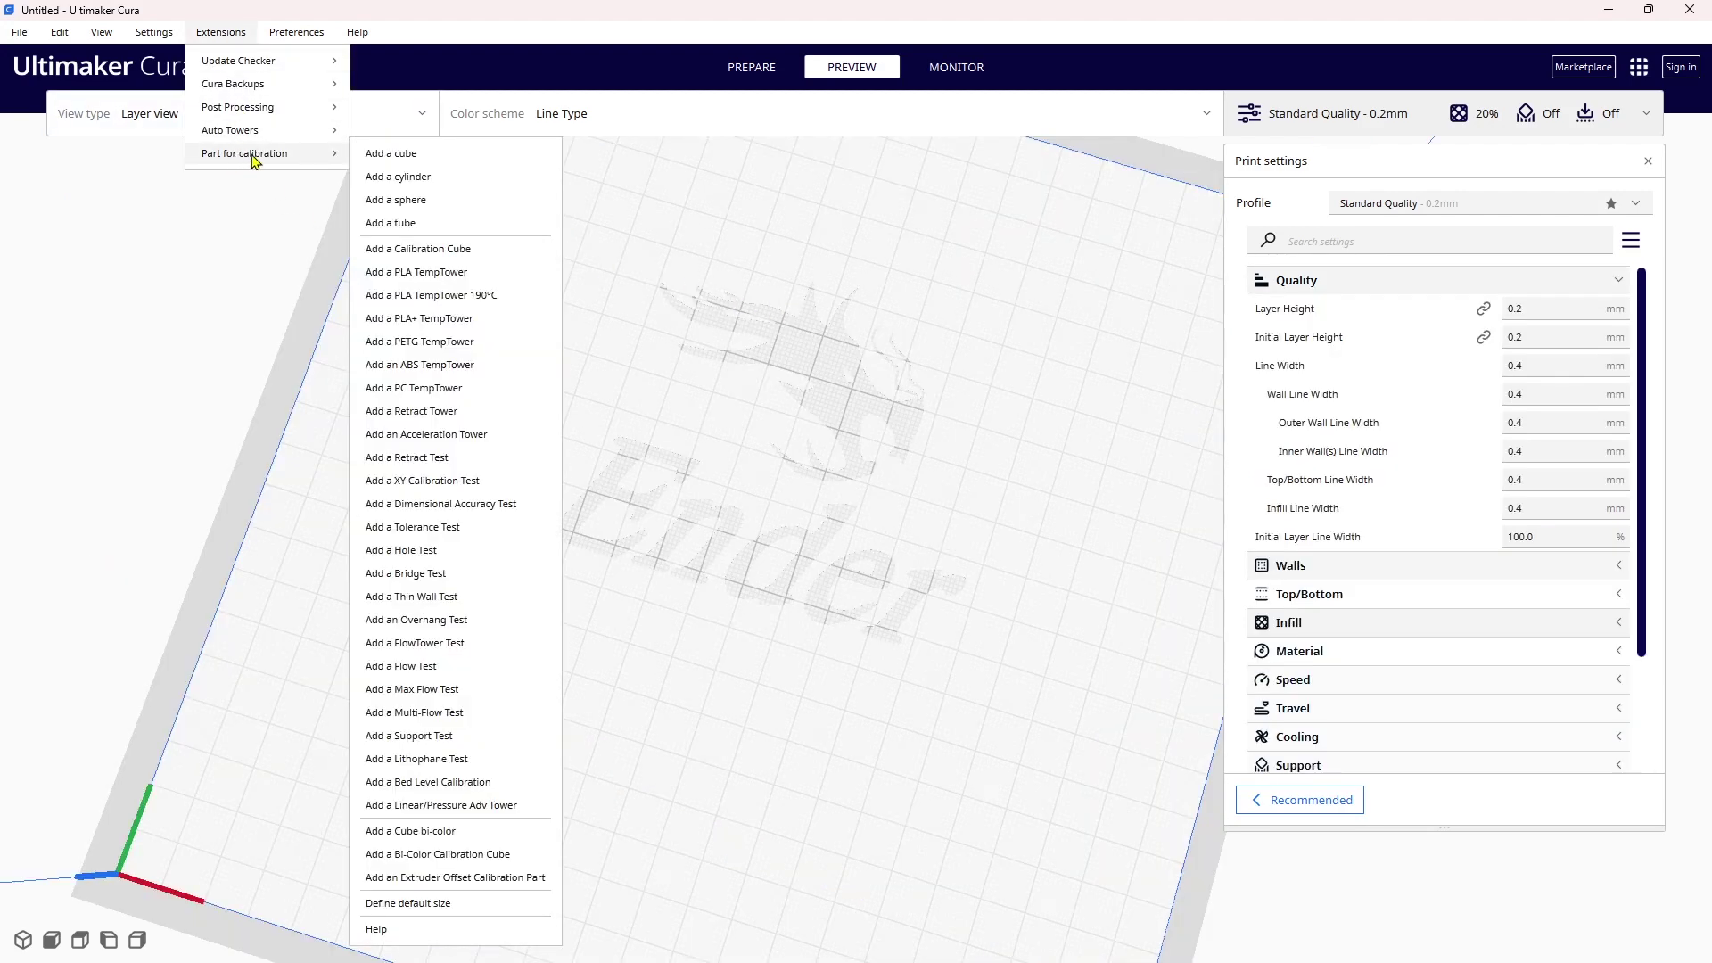
click(401, 153)
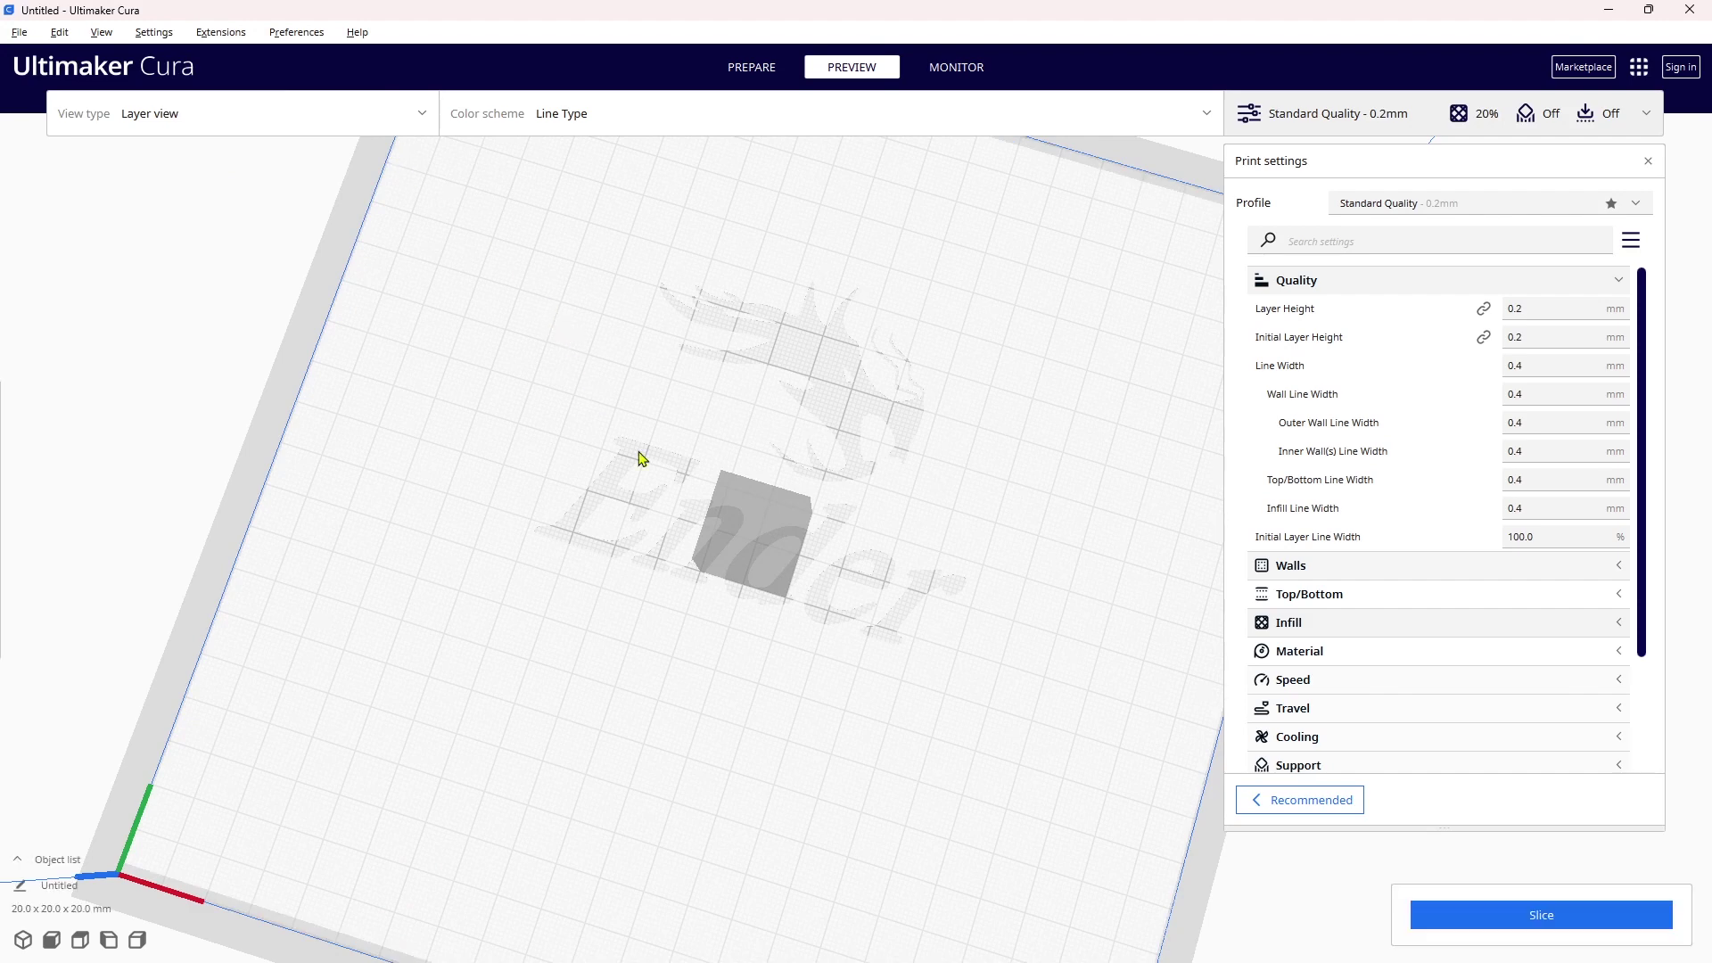
click(772, 561)
key(s)
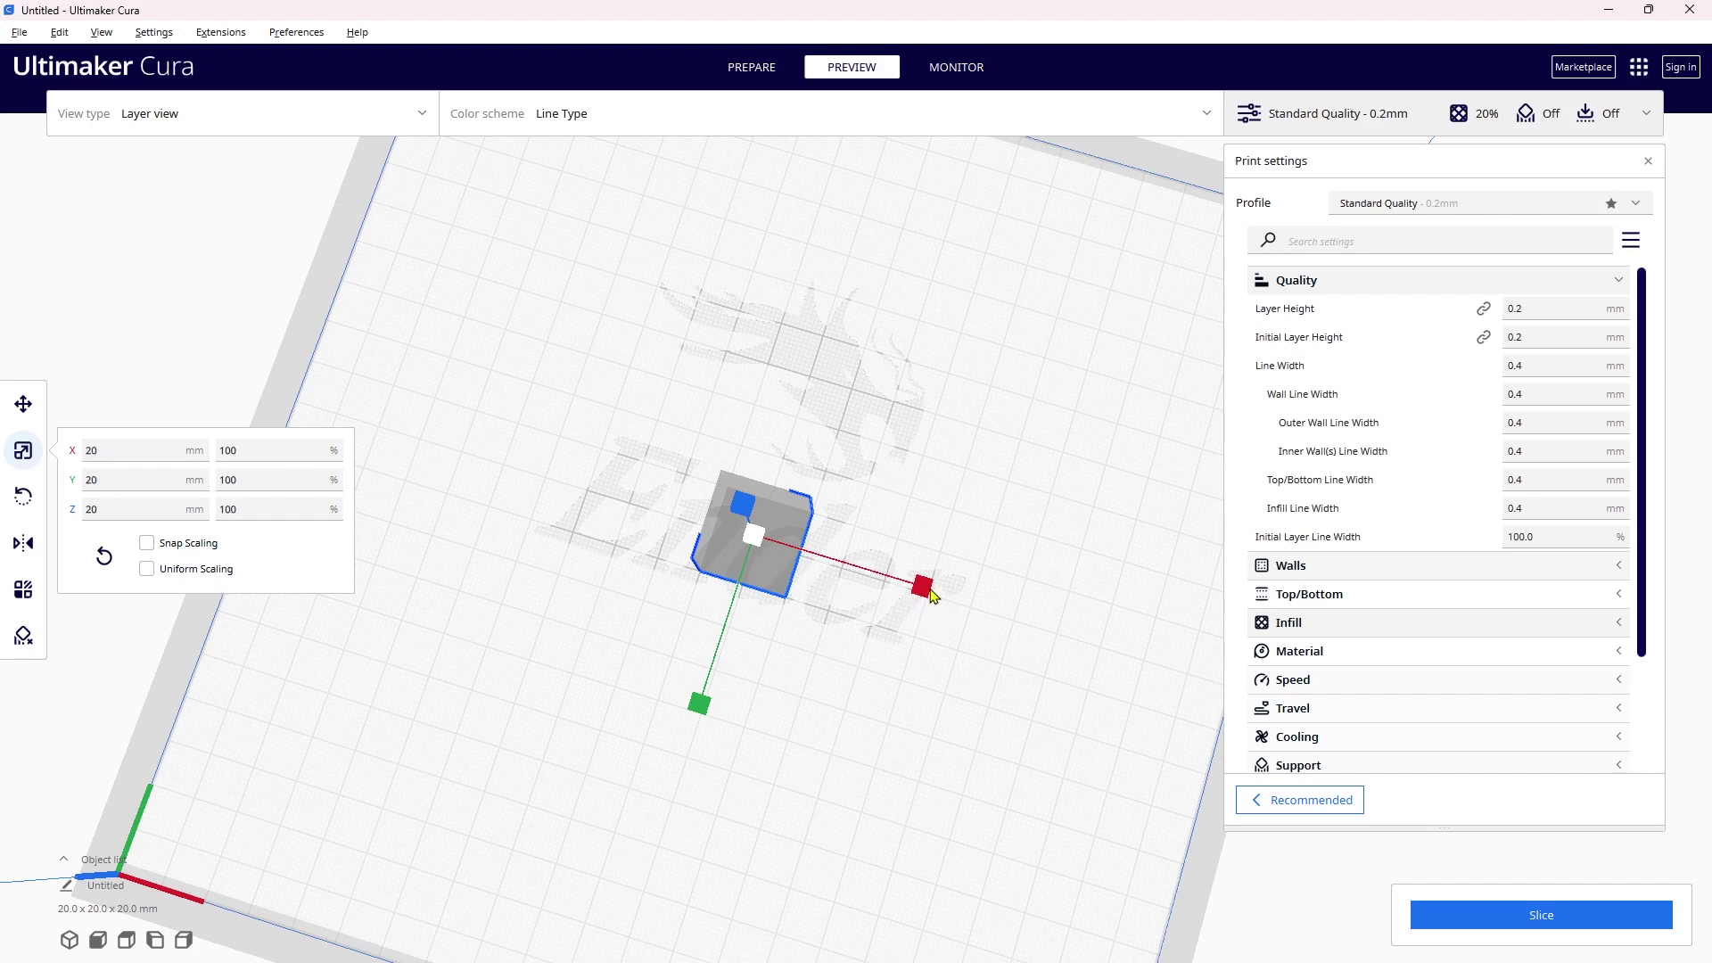
Scale the cube non-uniformly to X 0.8 mm, Y 50 mm and Z 0.2 mm.
click(90, 452)
double_click(91, 452)
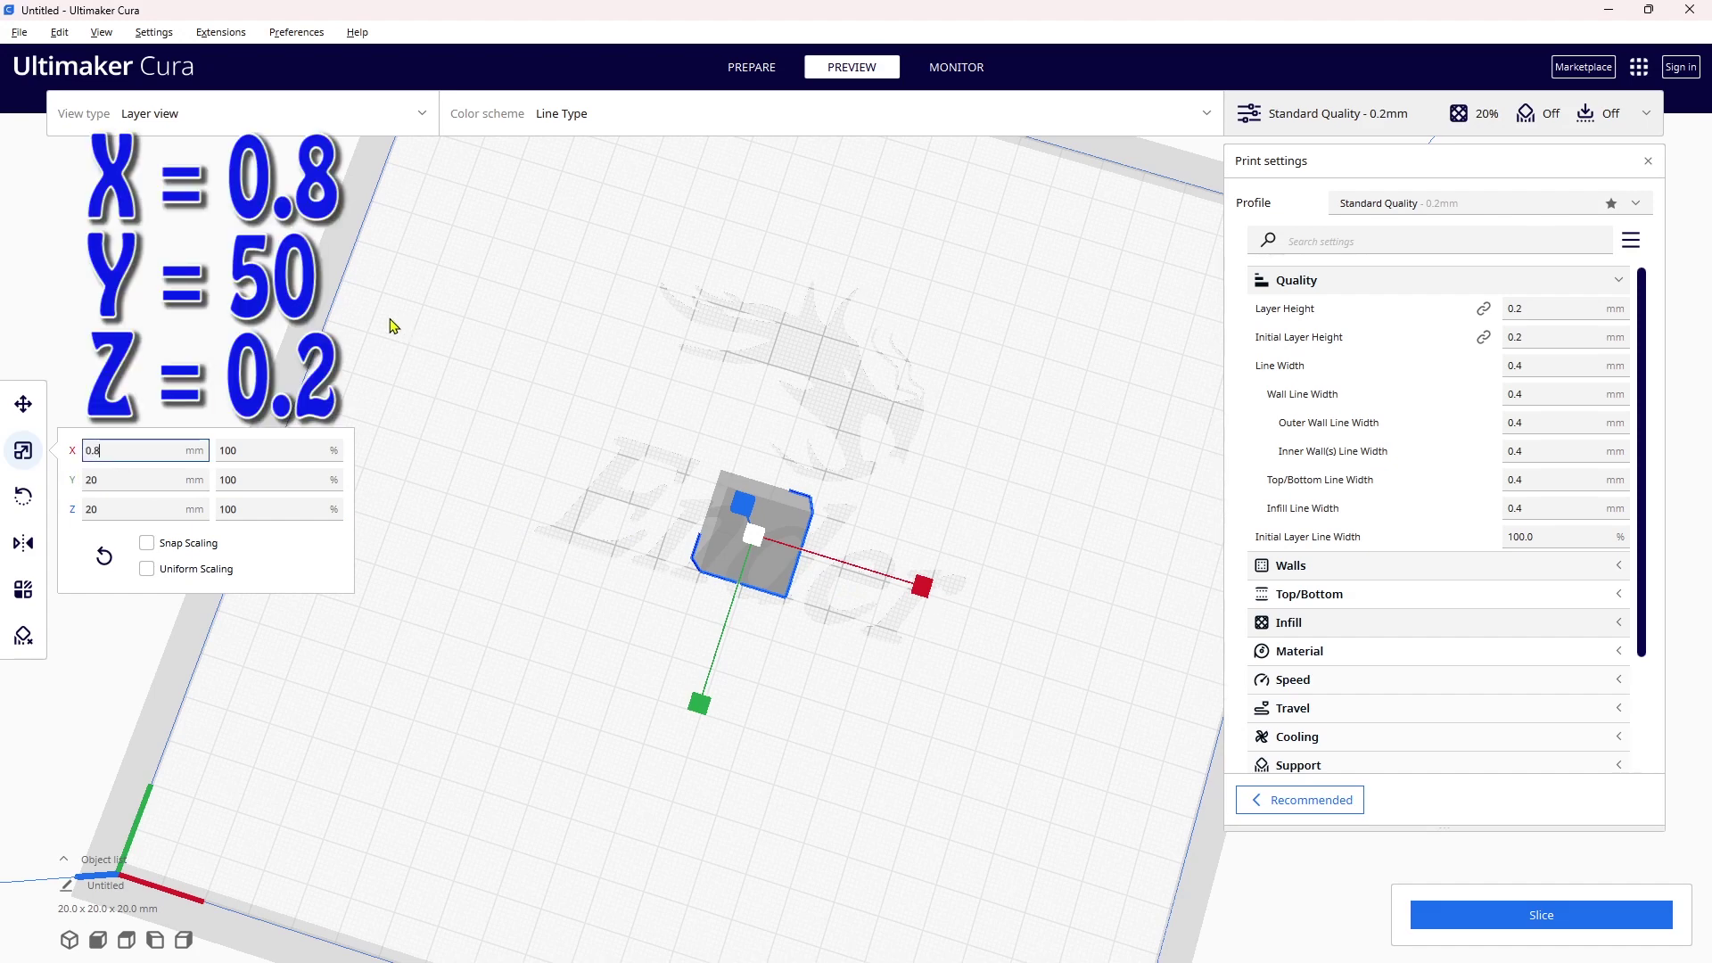
key(Return)
click(222, 452)
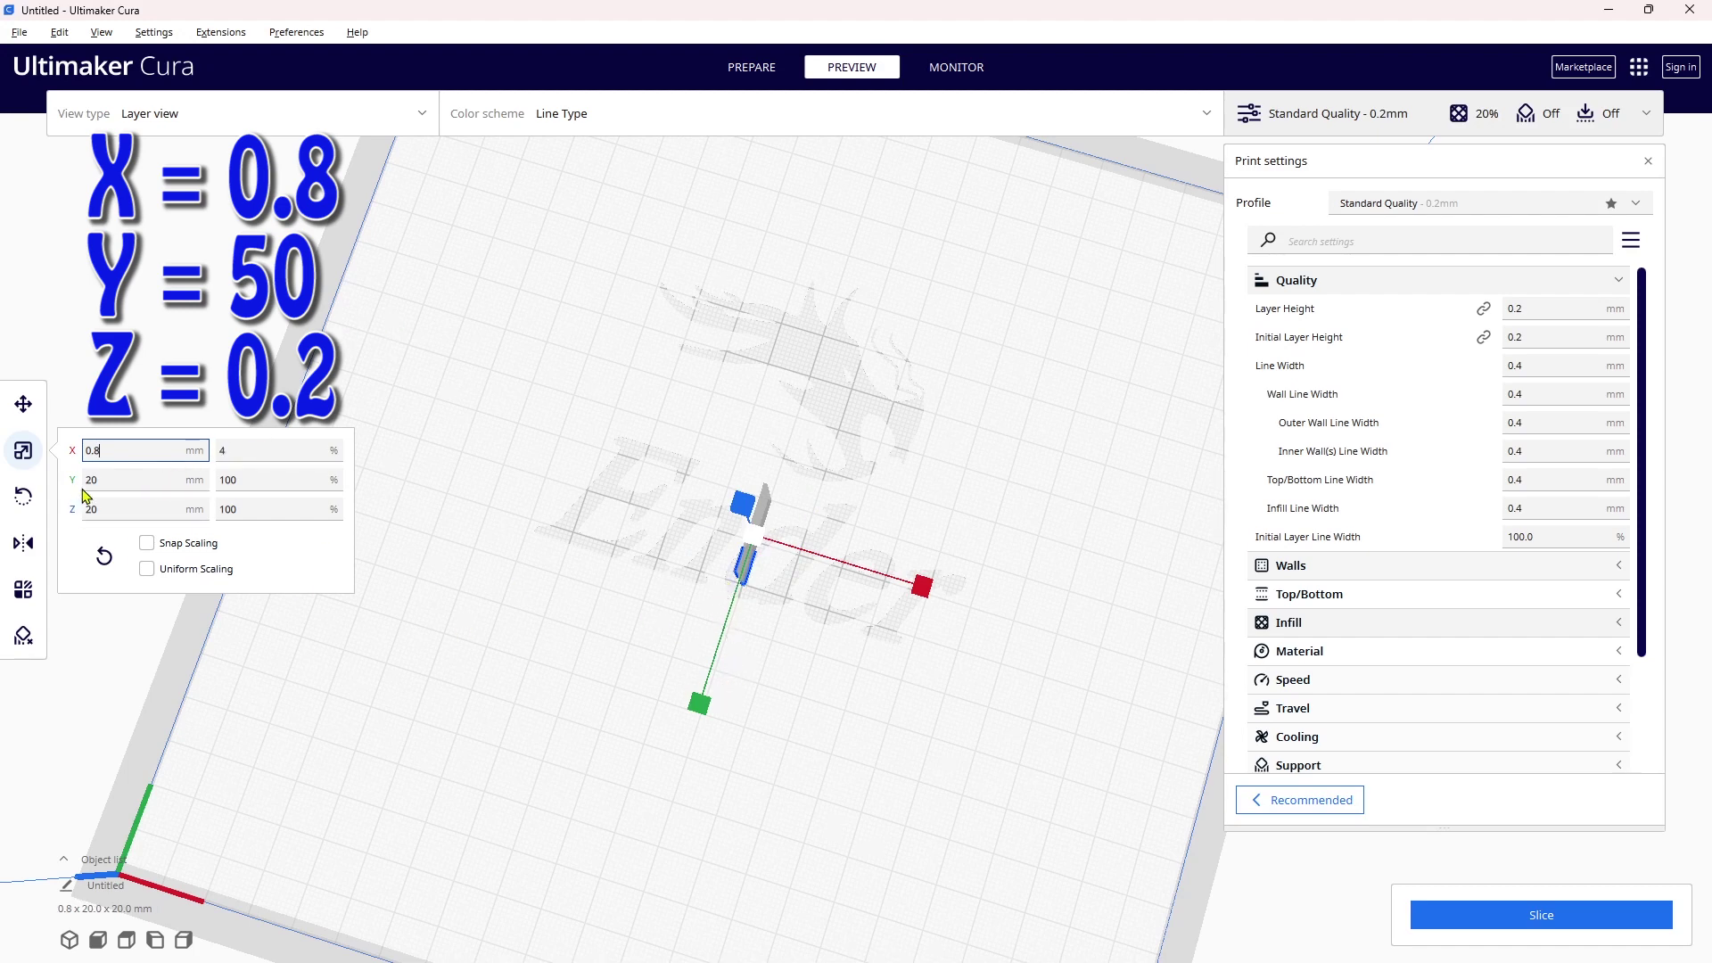
double_click(125, 480)
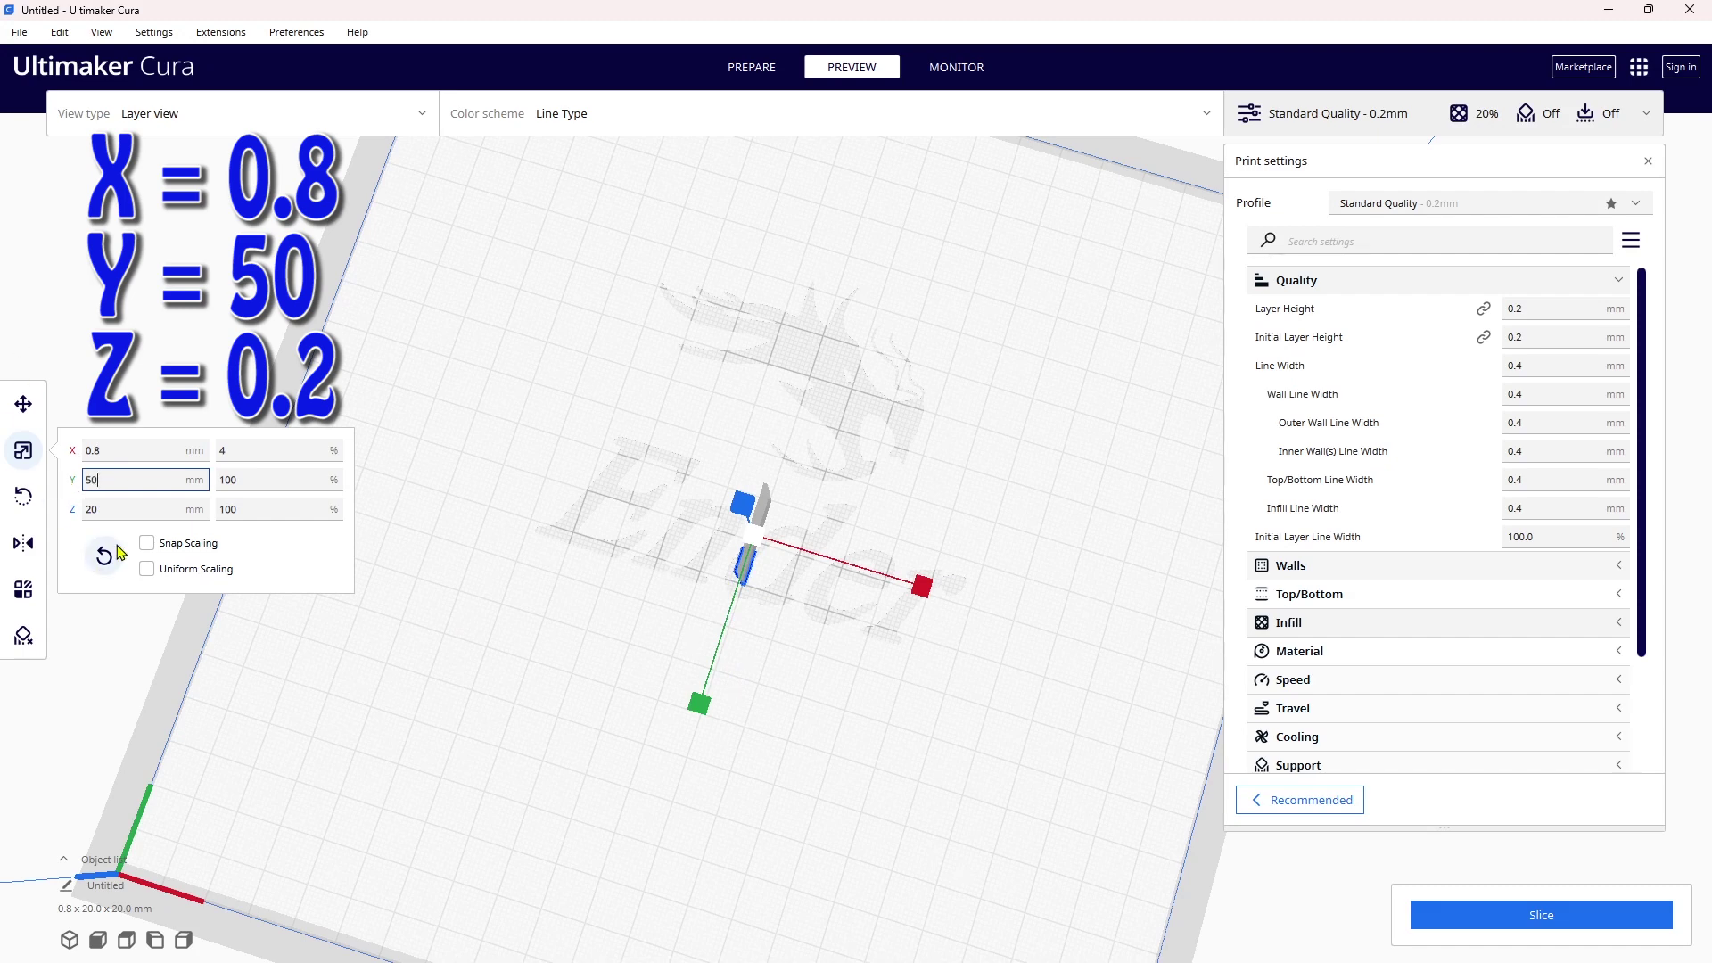
double_click(106, 513)
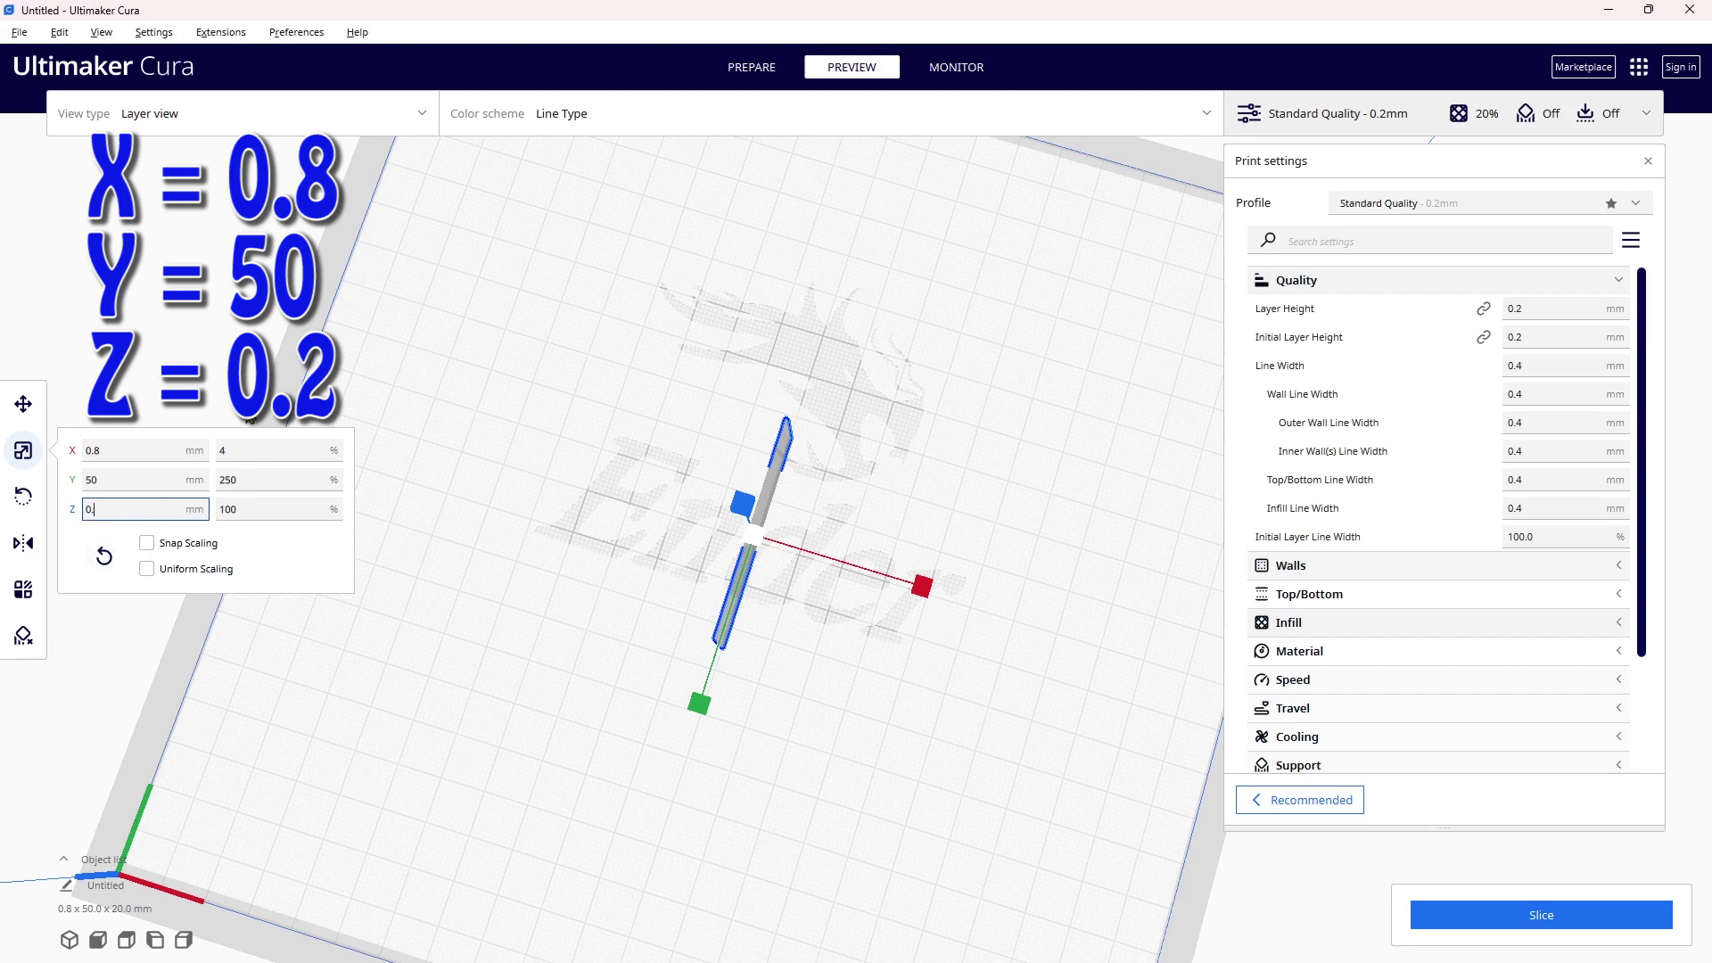
text(0.2)
key(Return)
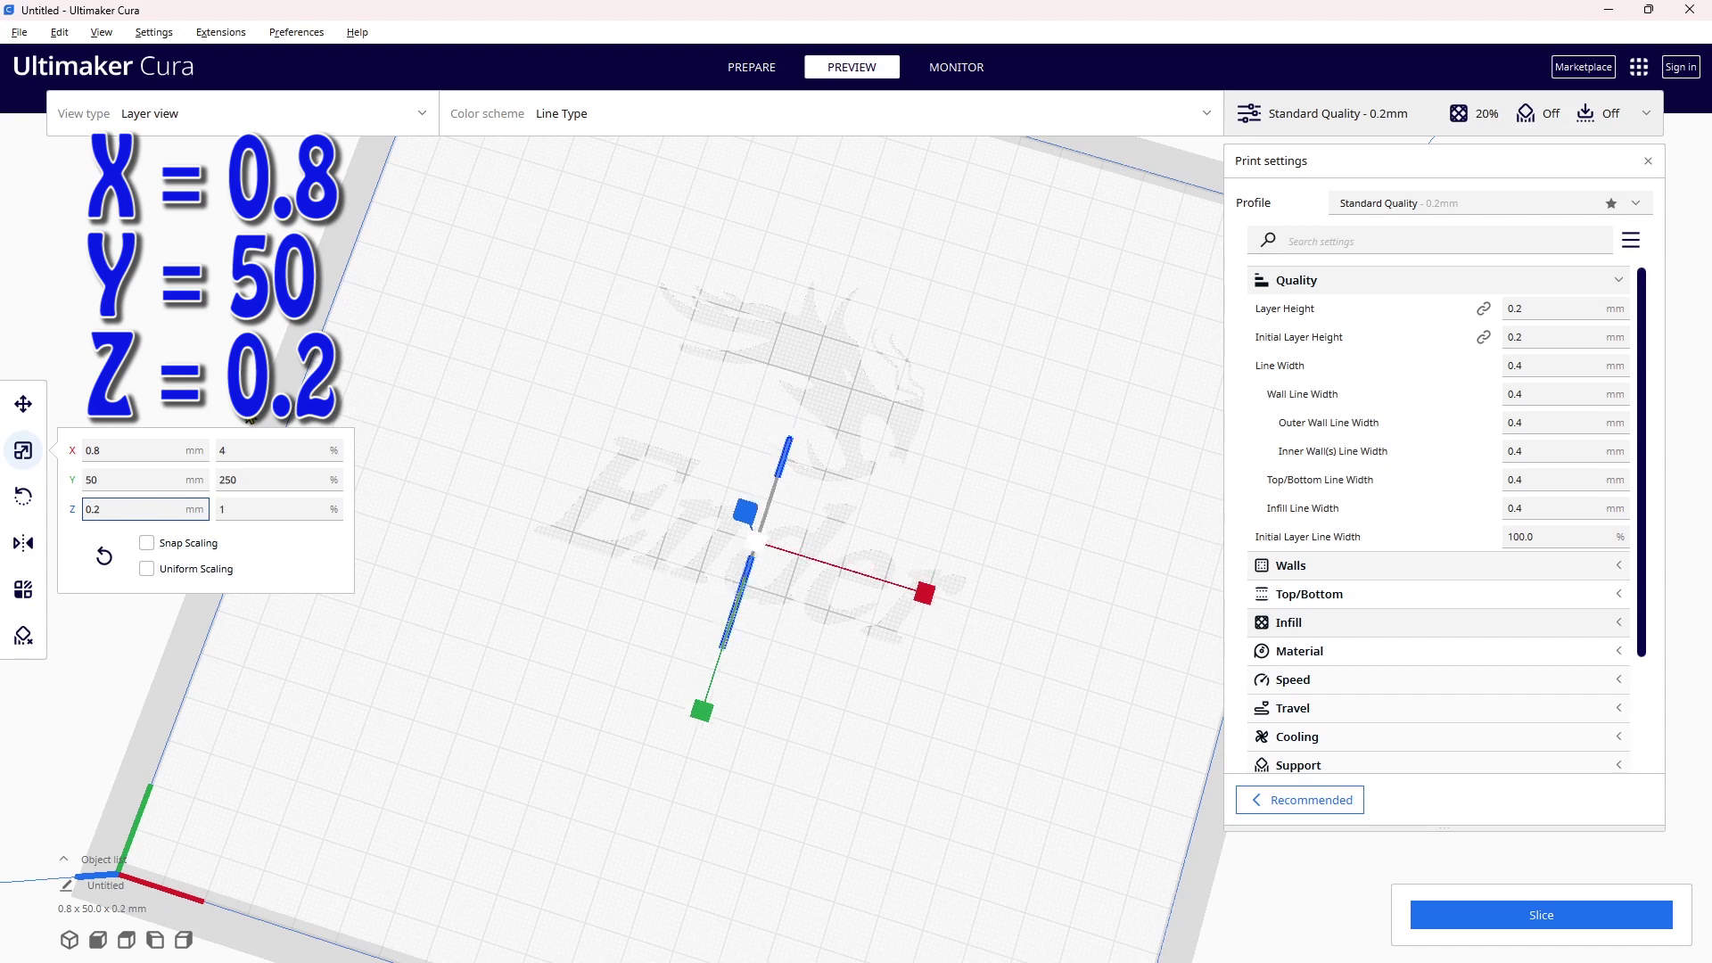
right_click(778, 474)
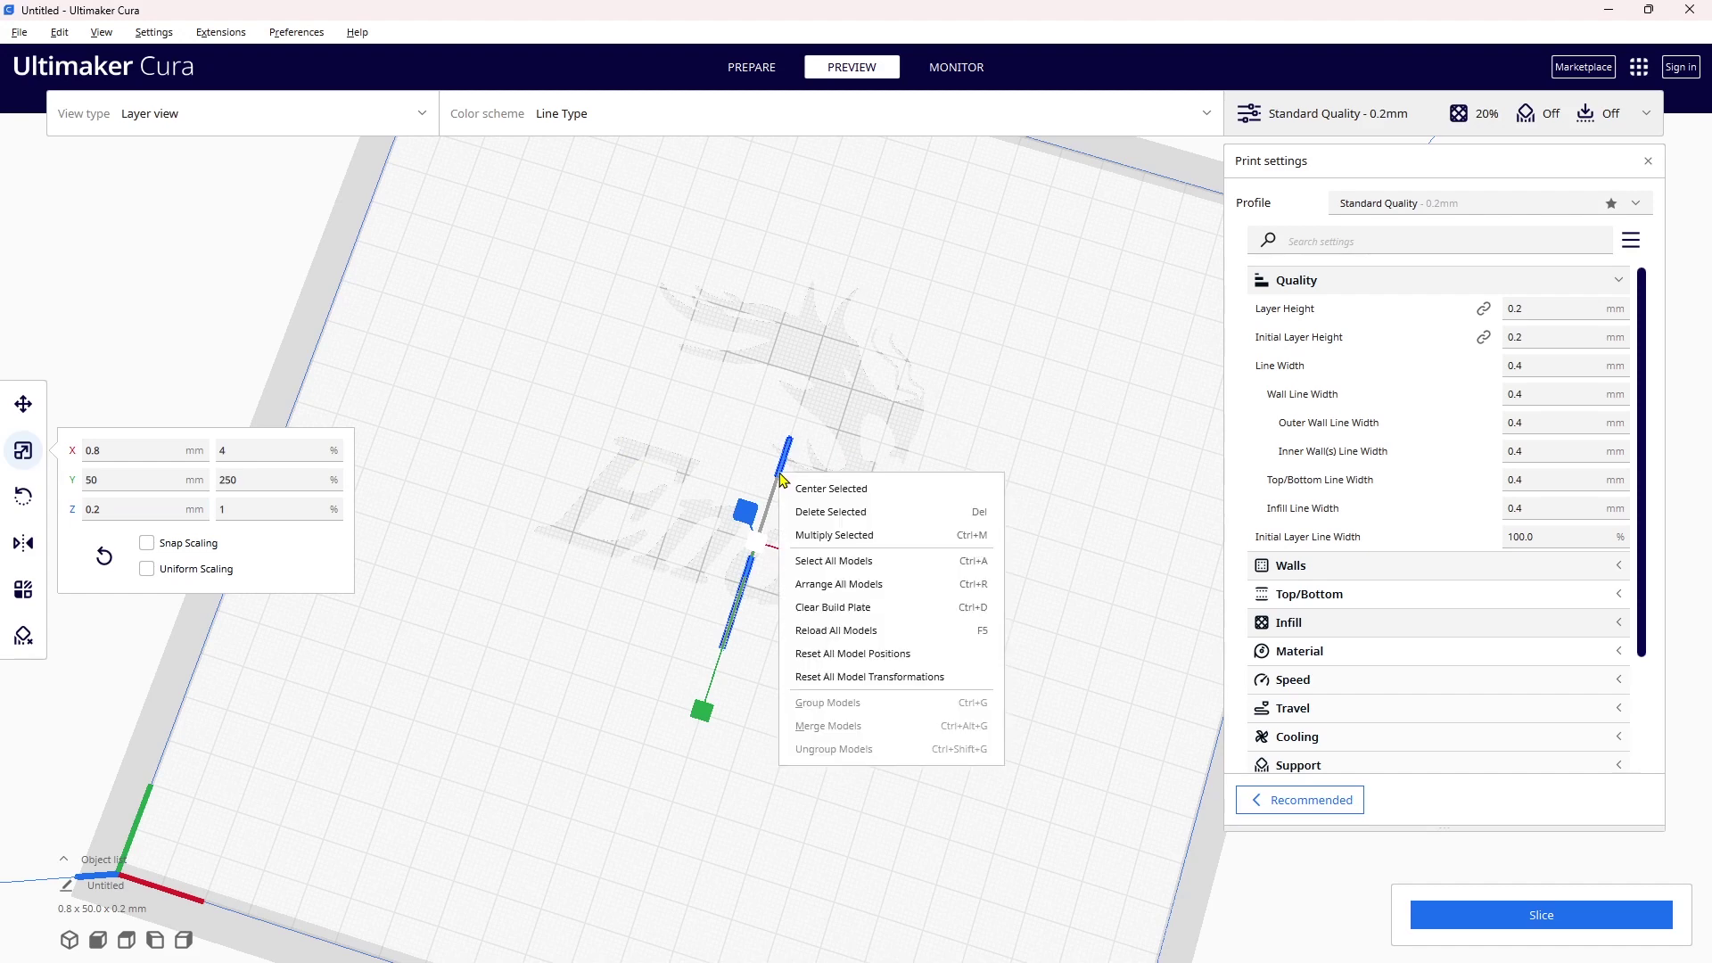
Make 4 copies of the line with Multiply Selected.
click(816, 538)
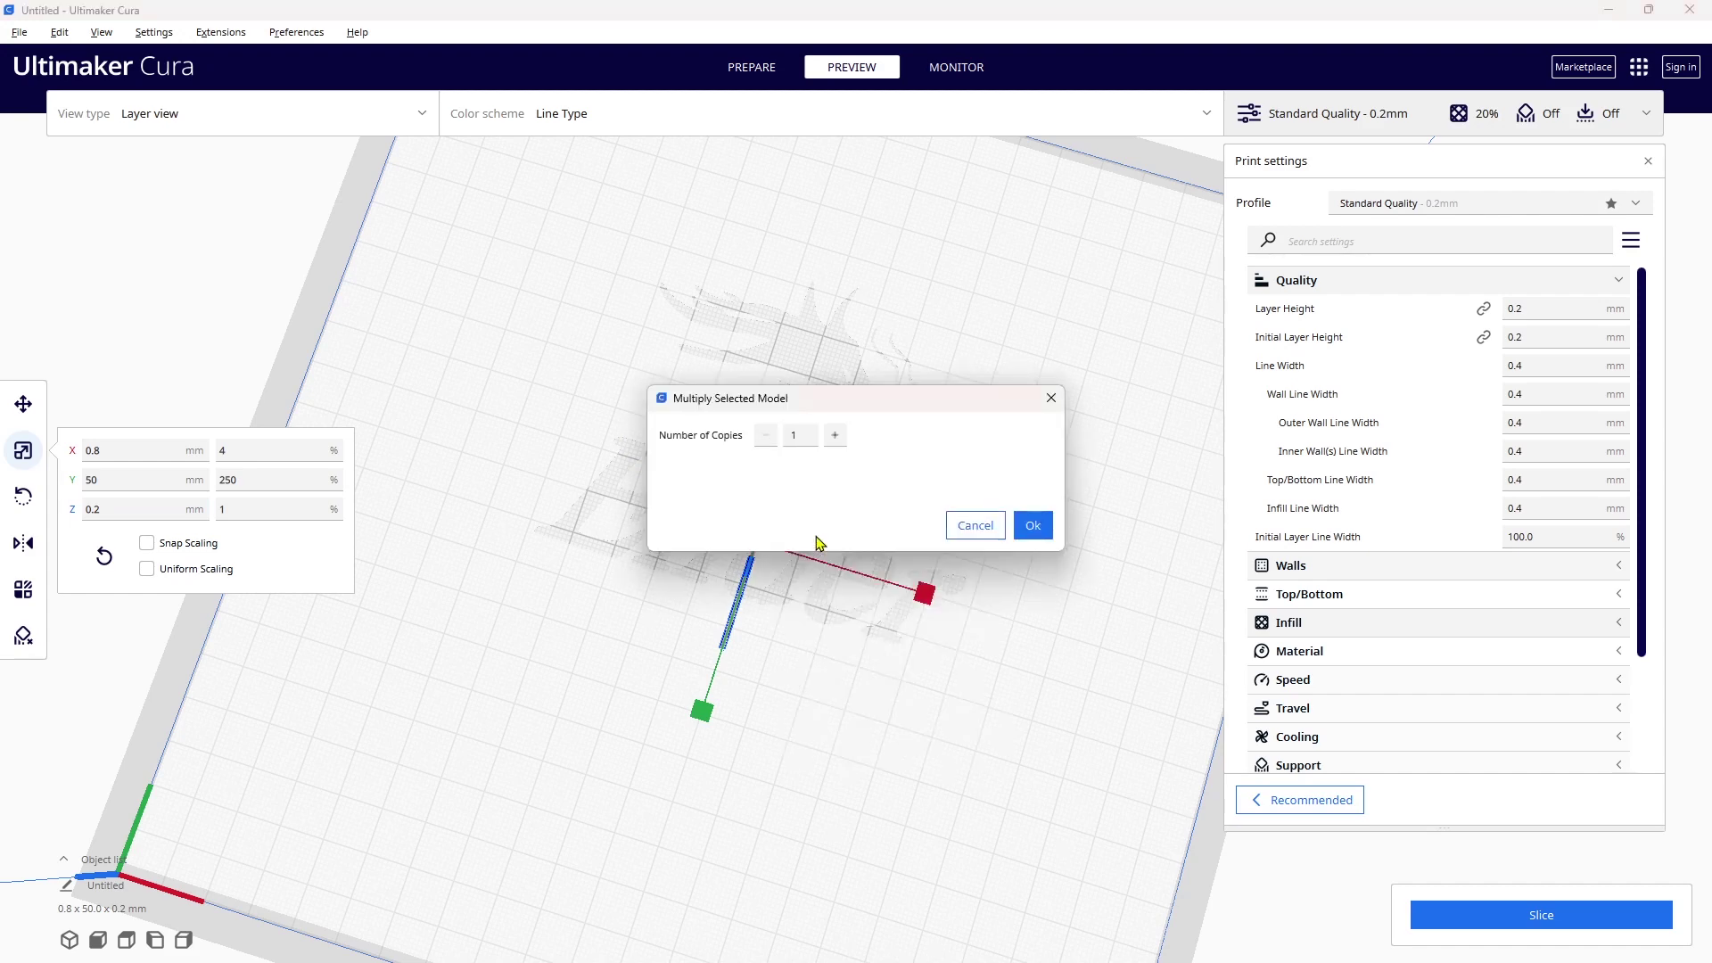
click(835, 435)
click(835, 435)
click(835, 435)
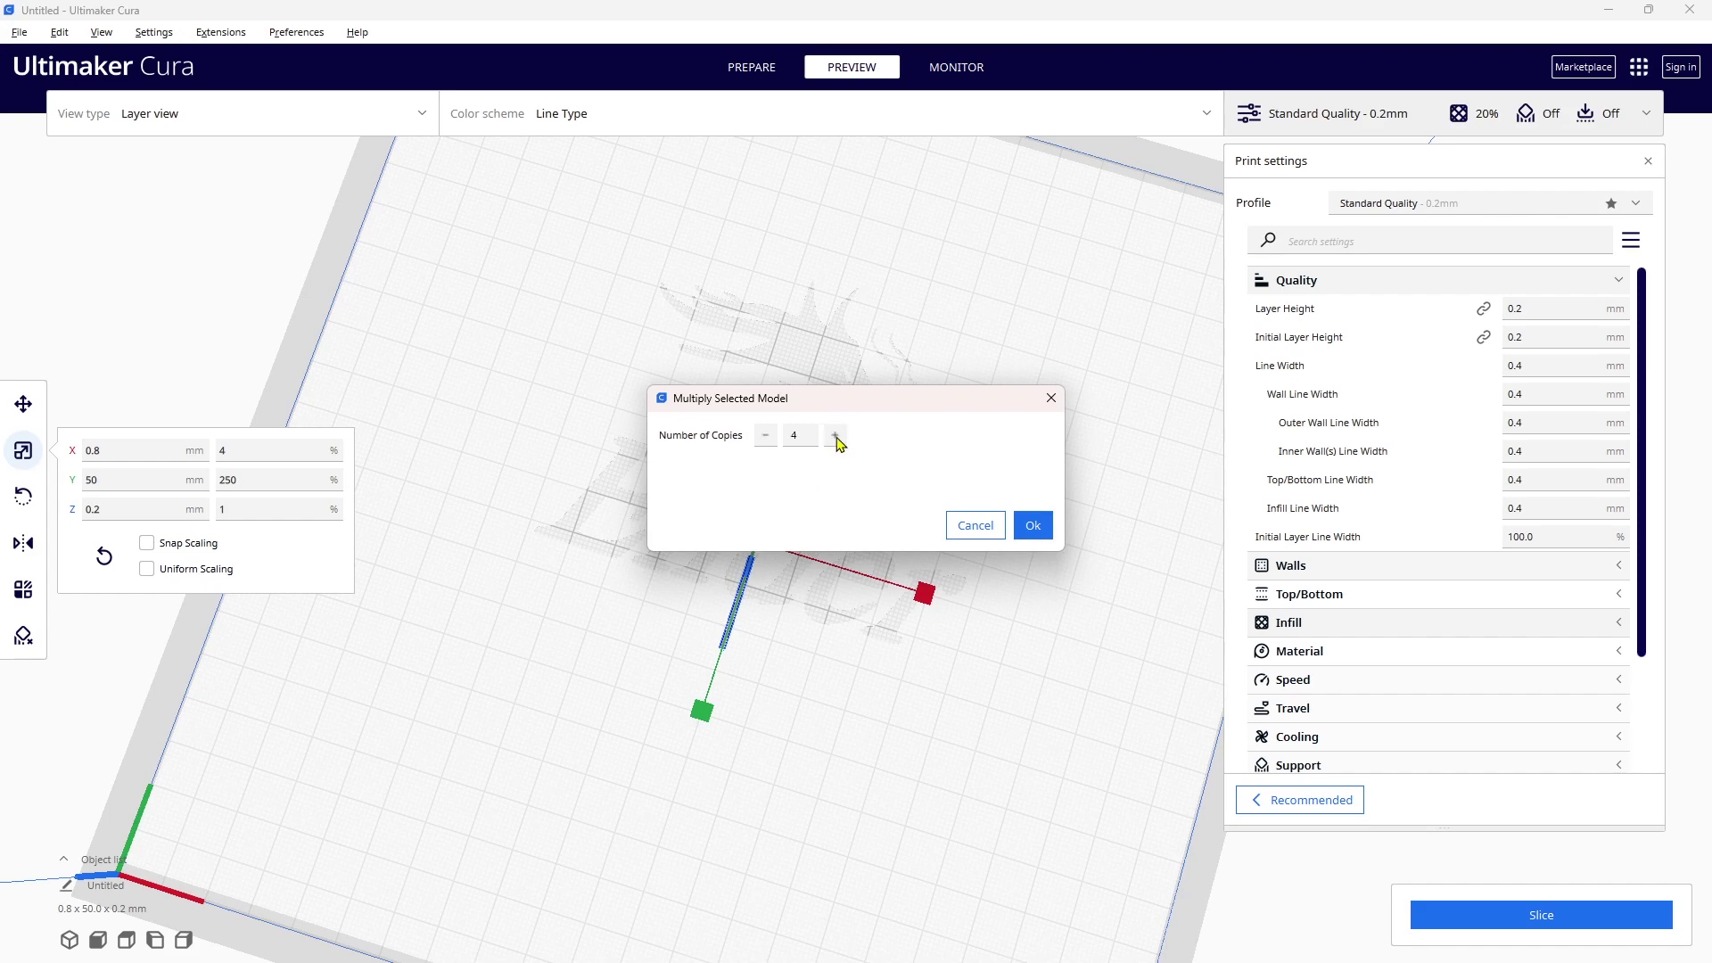
click(1044, 527)
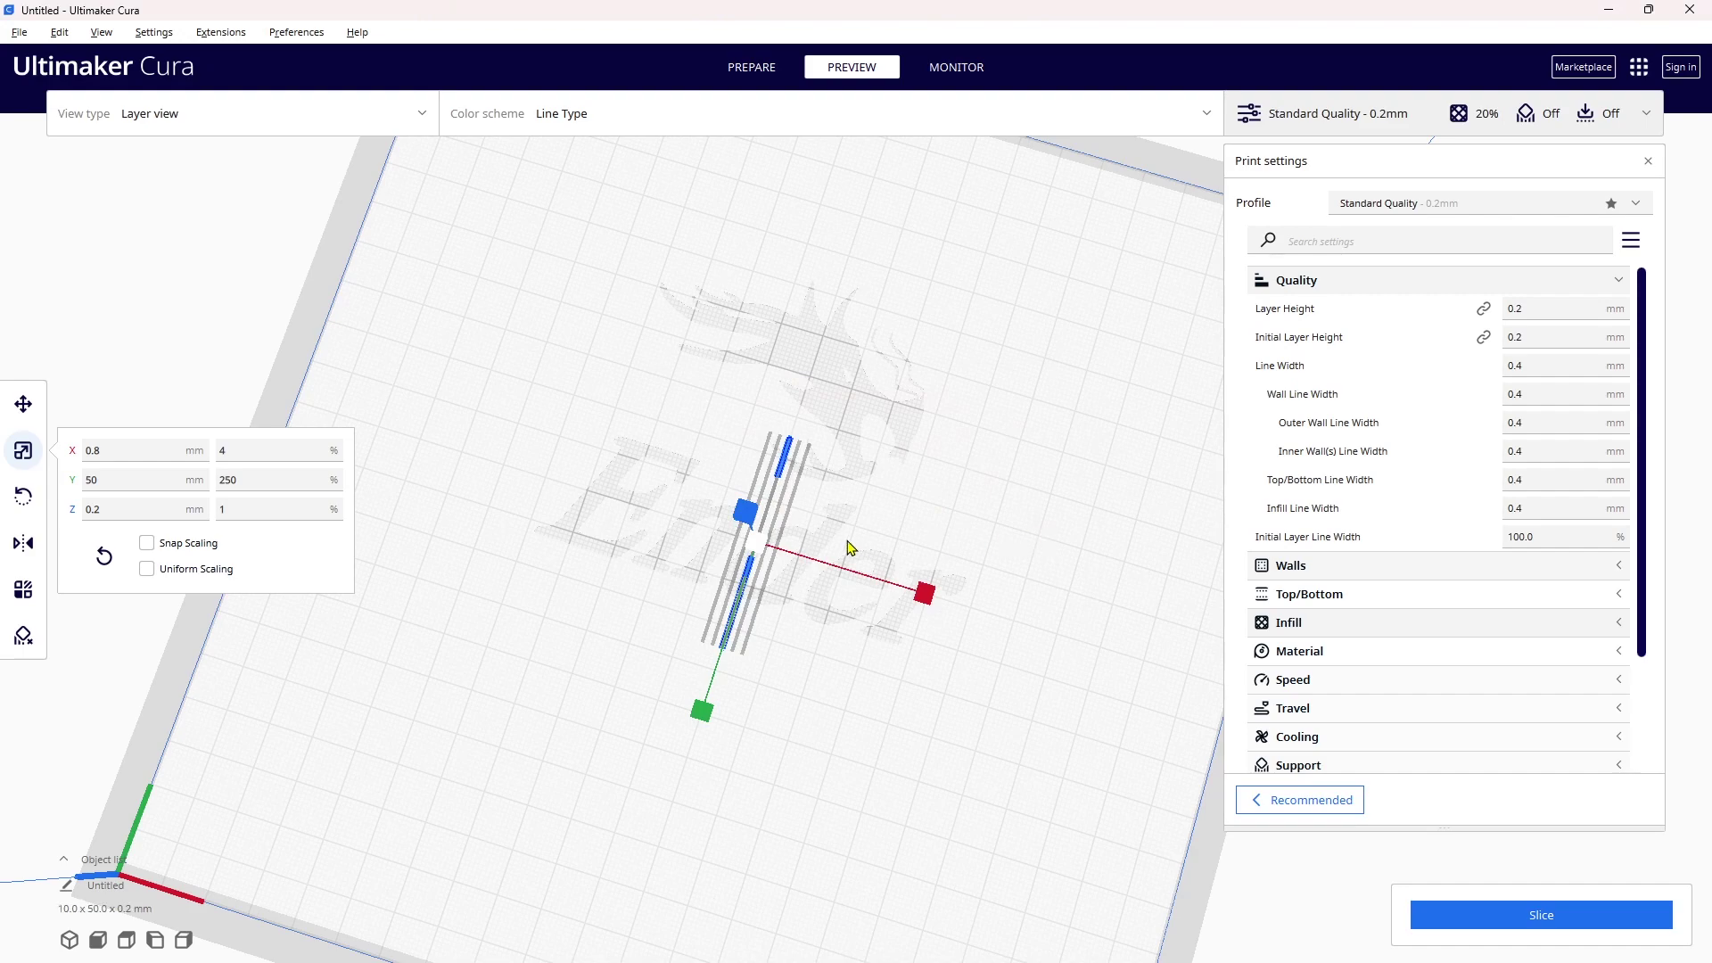
Select all five parallel lines together.
mouse_move(827, 539)
right_down()
mouse_move(798, 494)
mouse_move(805, 520)
right_up()
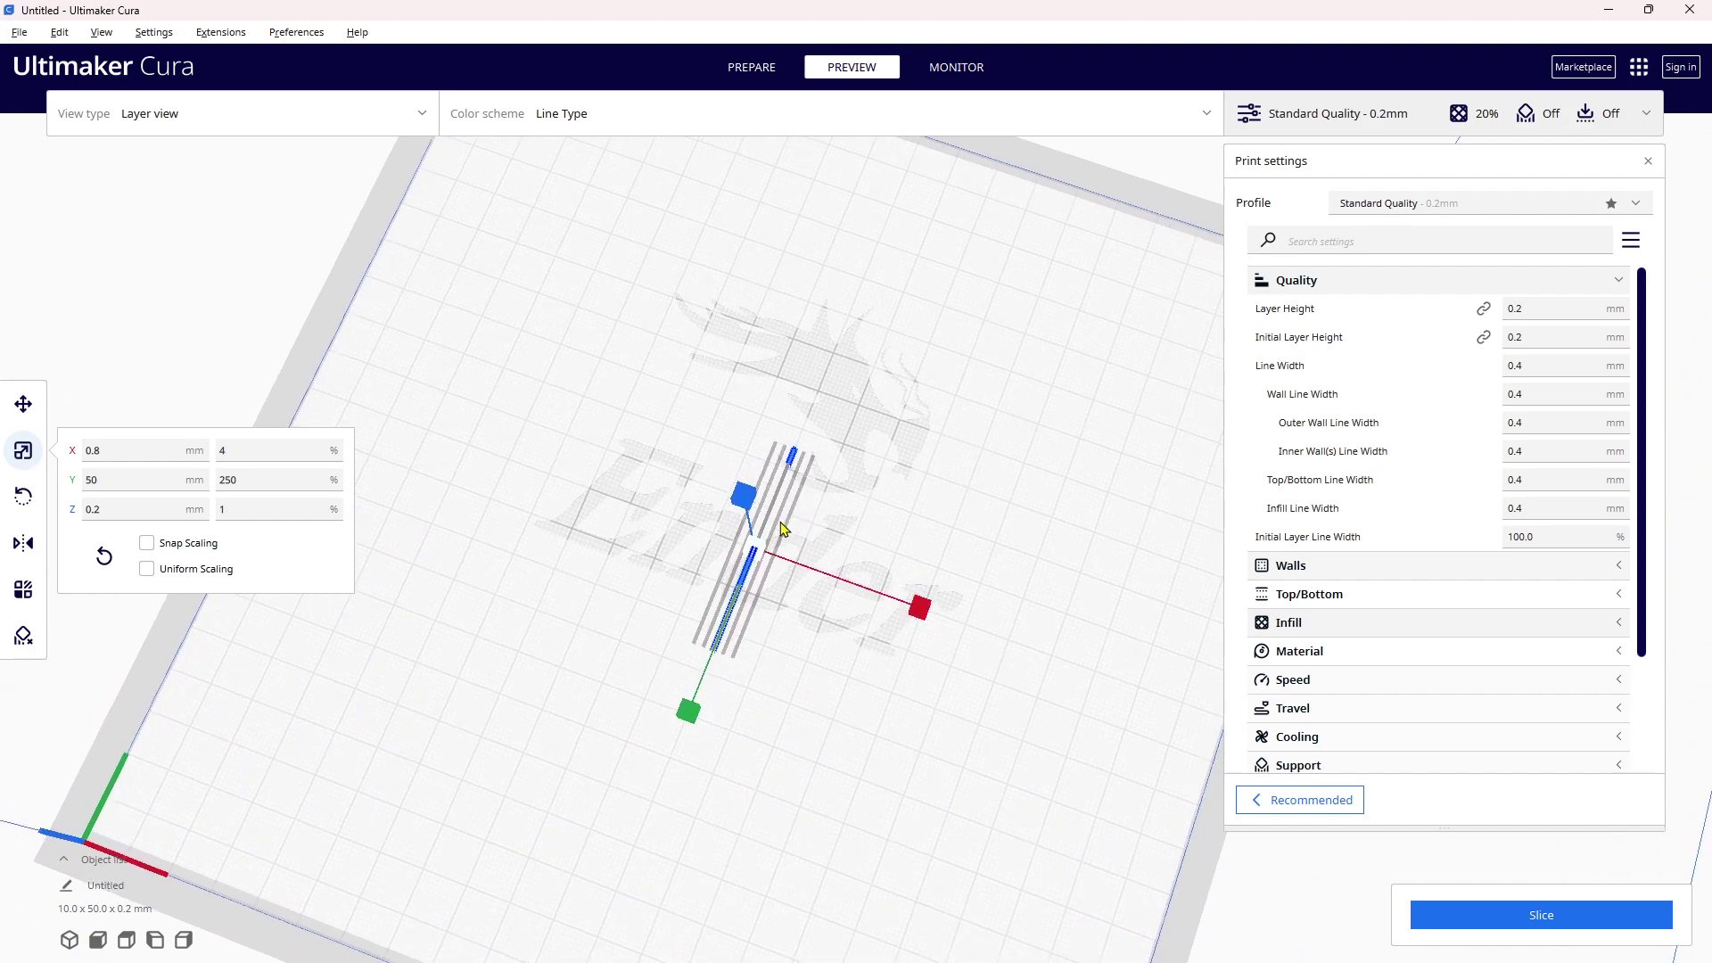
scroll(782, 528, up, 5)
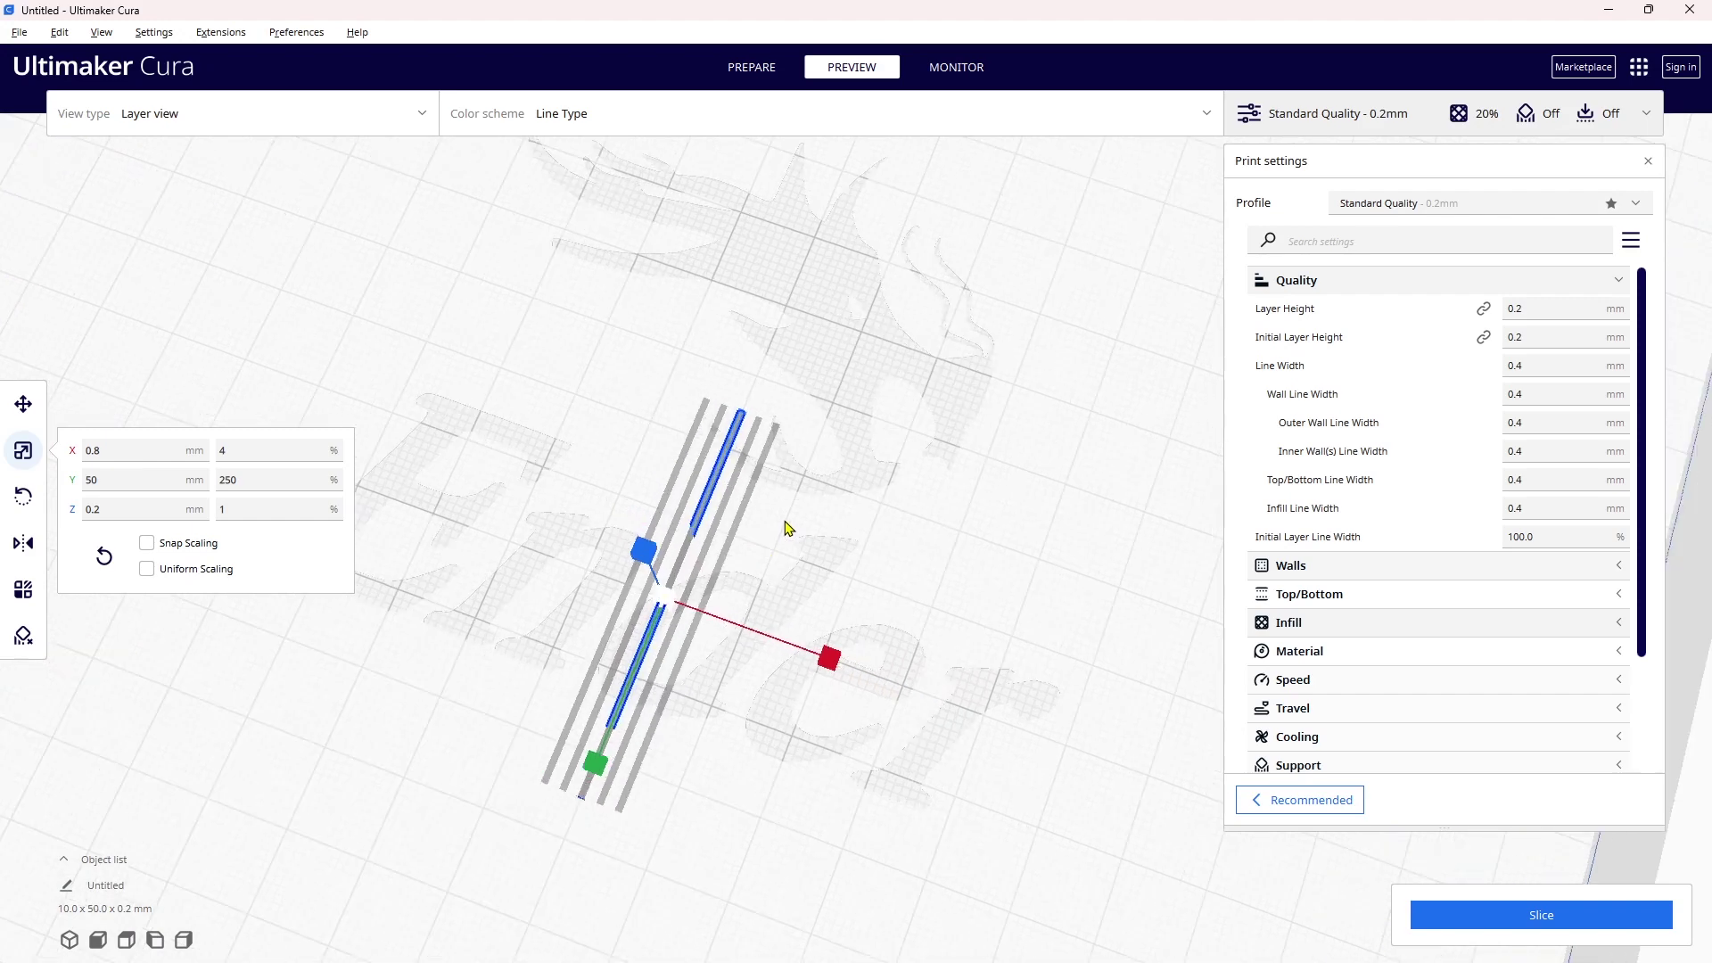
scroll(774, 529, up, 1)
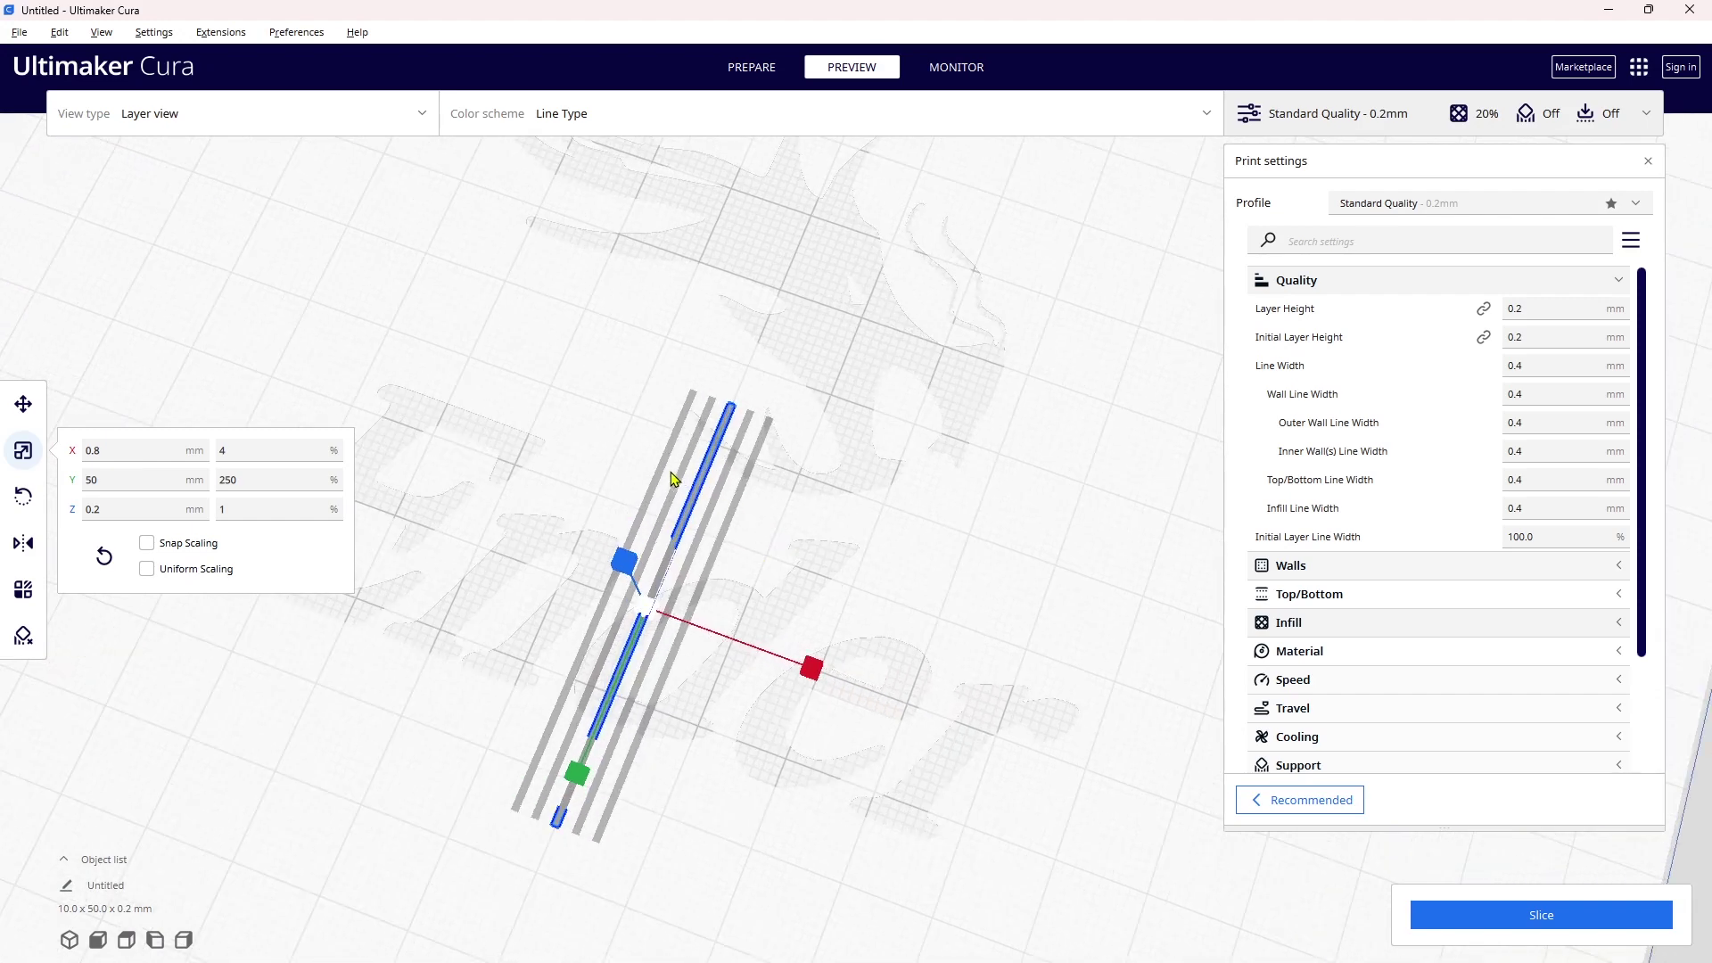
scroll(665, 470, up, 1)
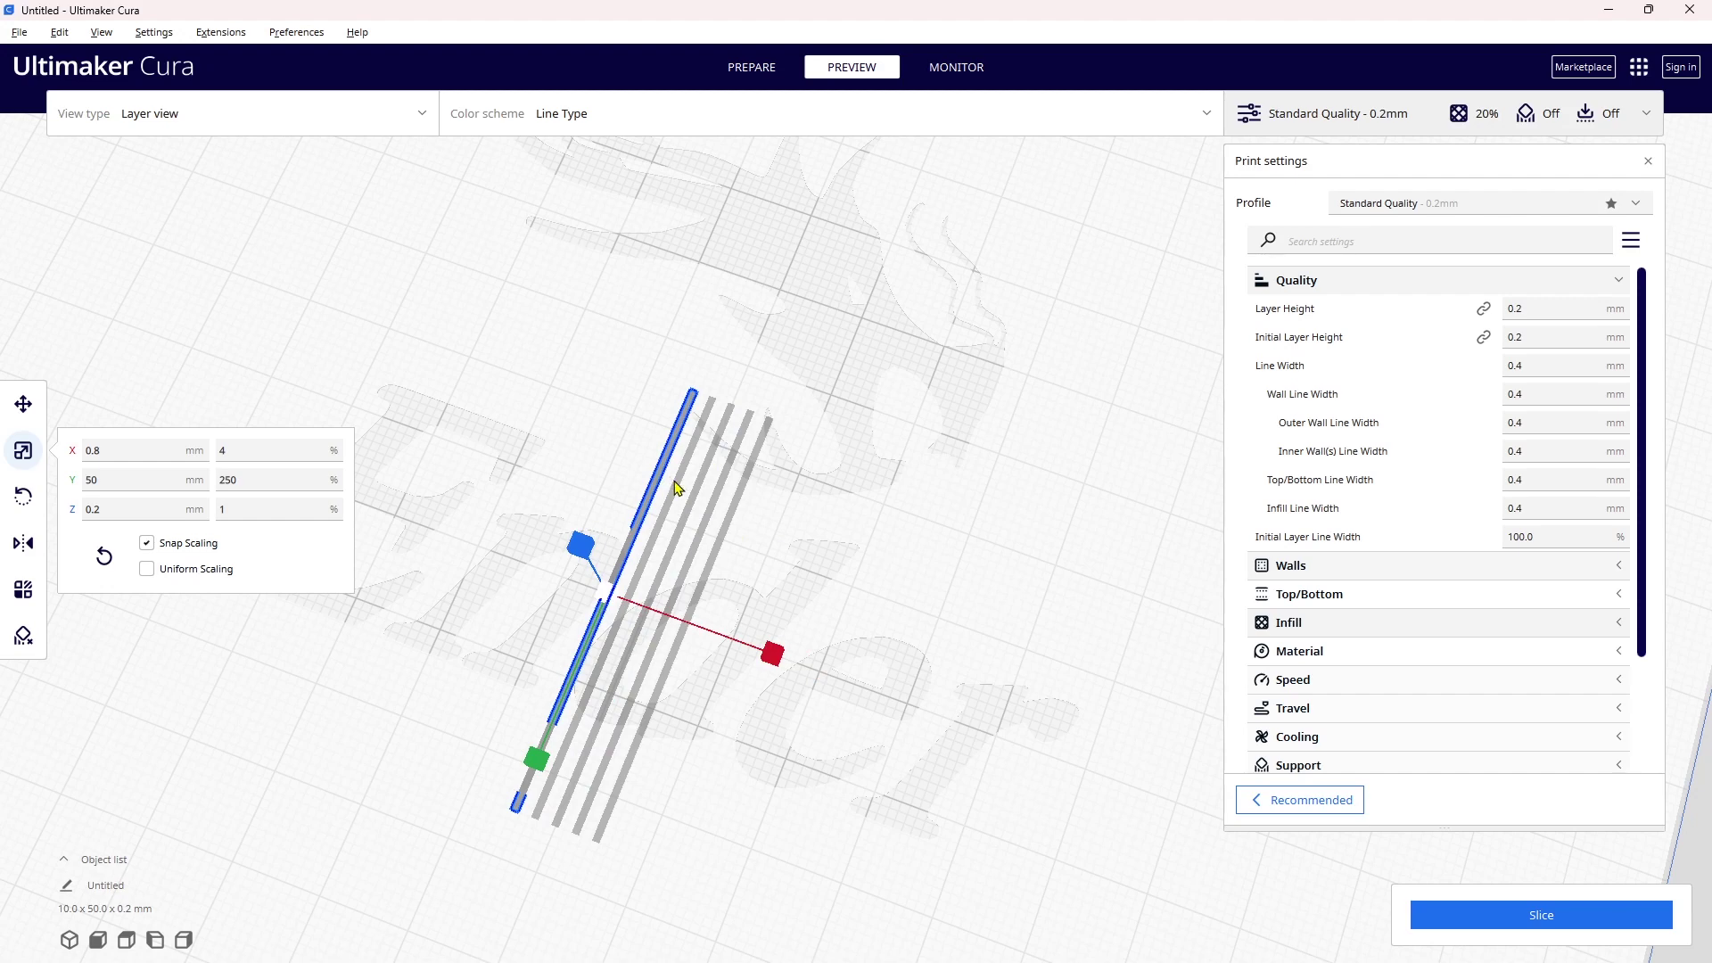
ctrl+click(680, 487)
ctrl+click(698, 498)
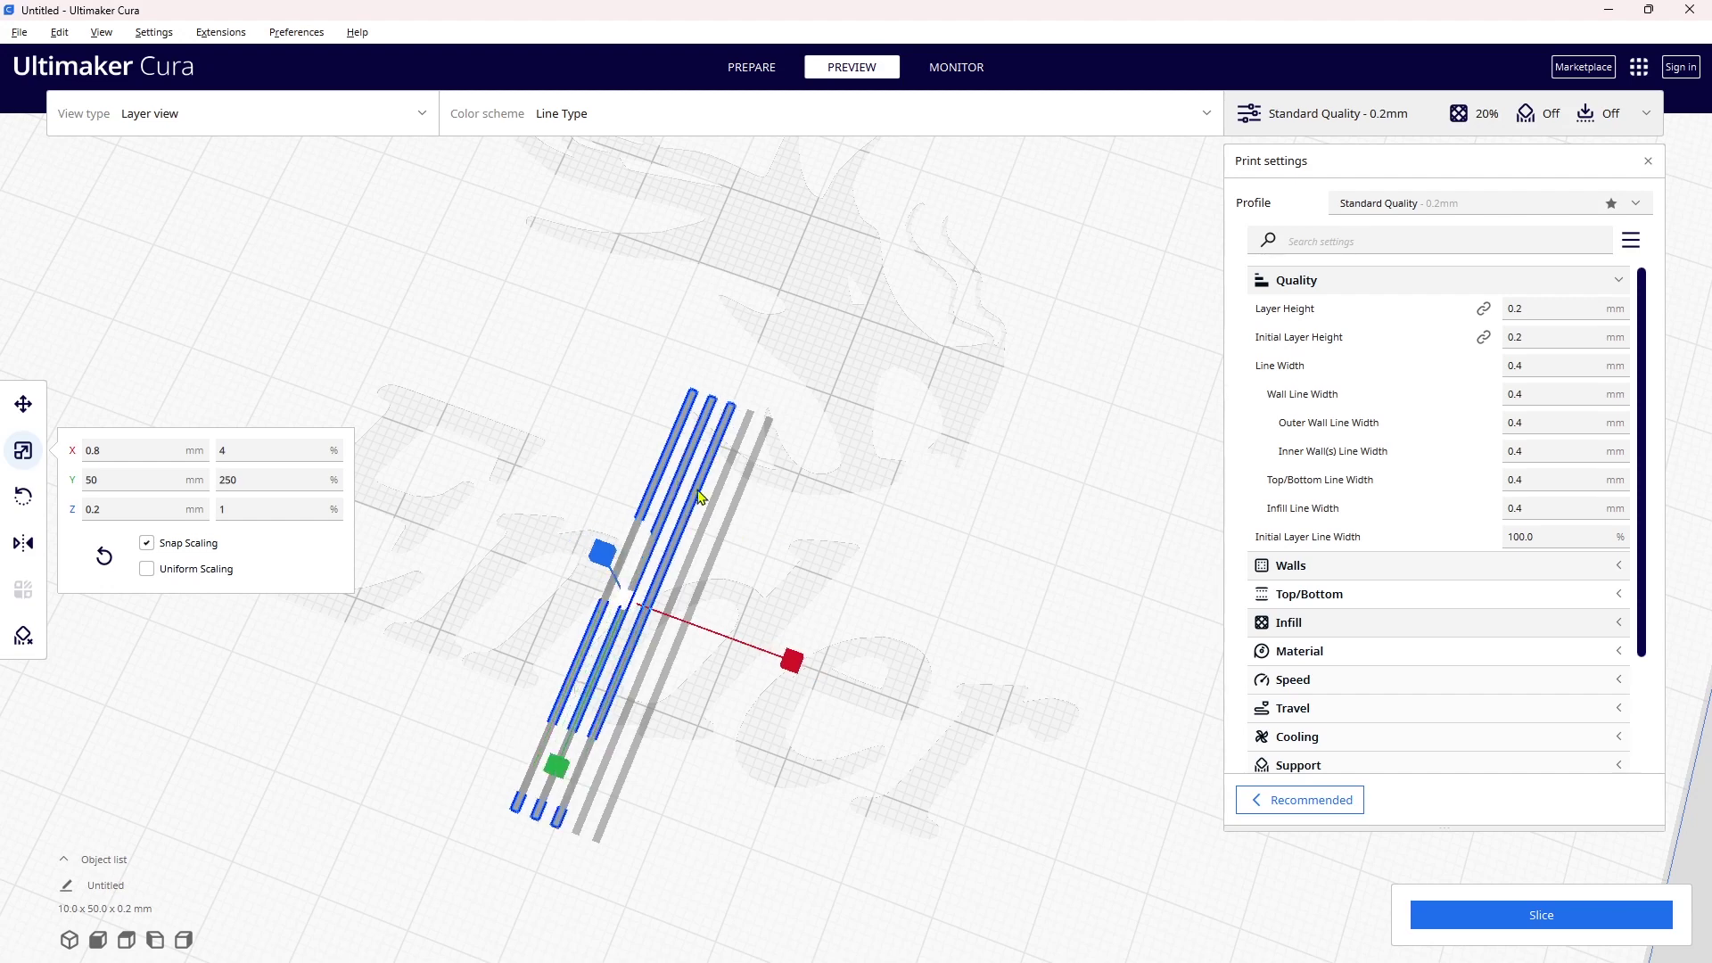
ctrl+click(714, 507)
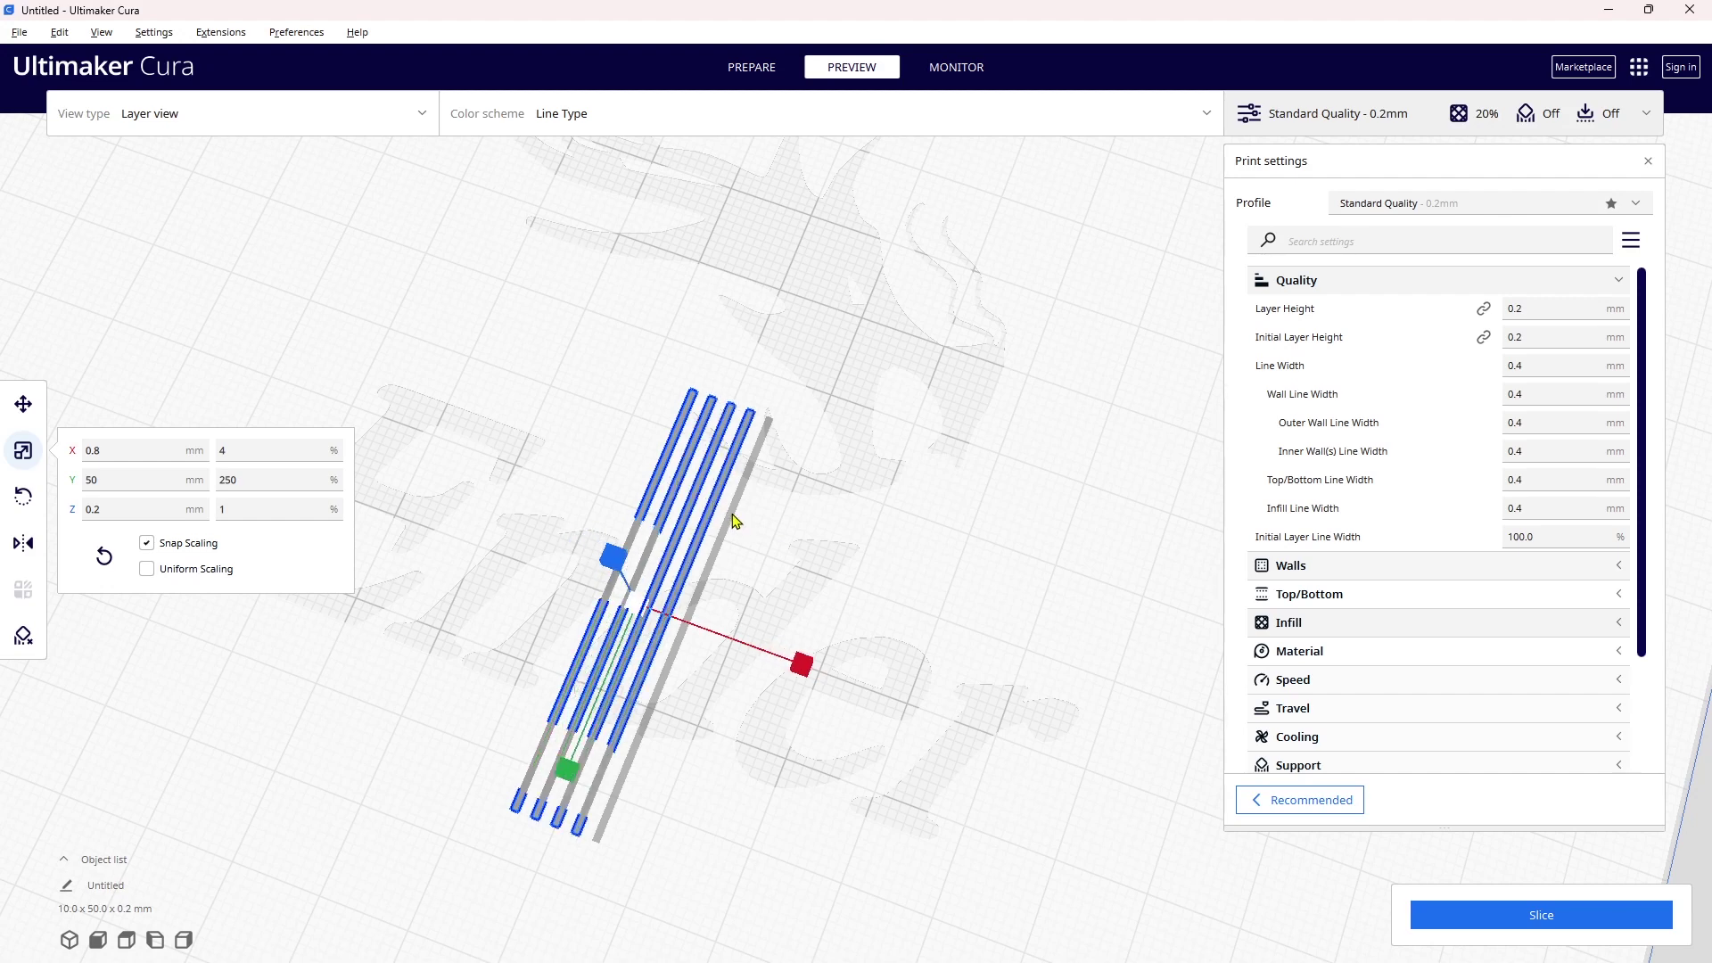
ctrl+click(736, 522)
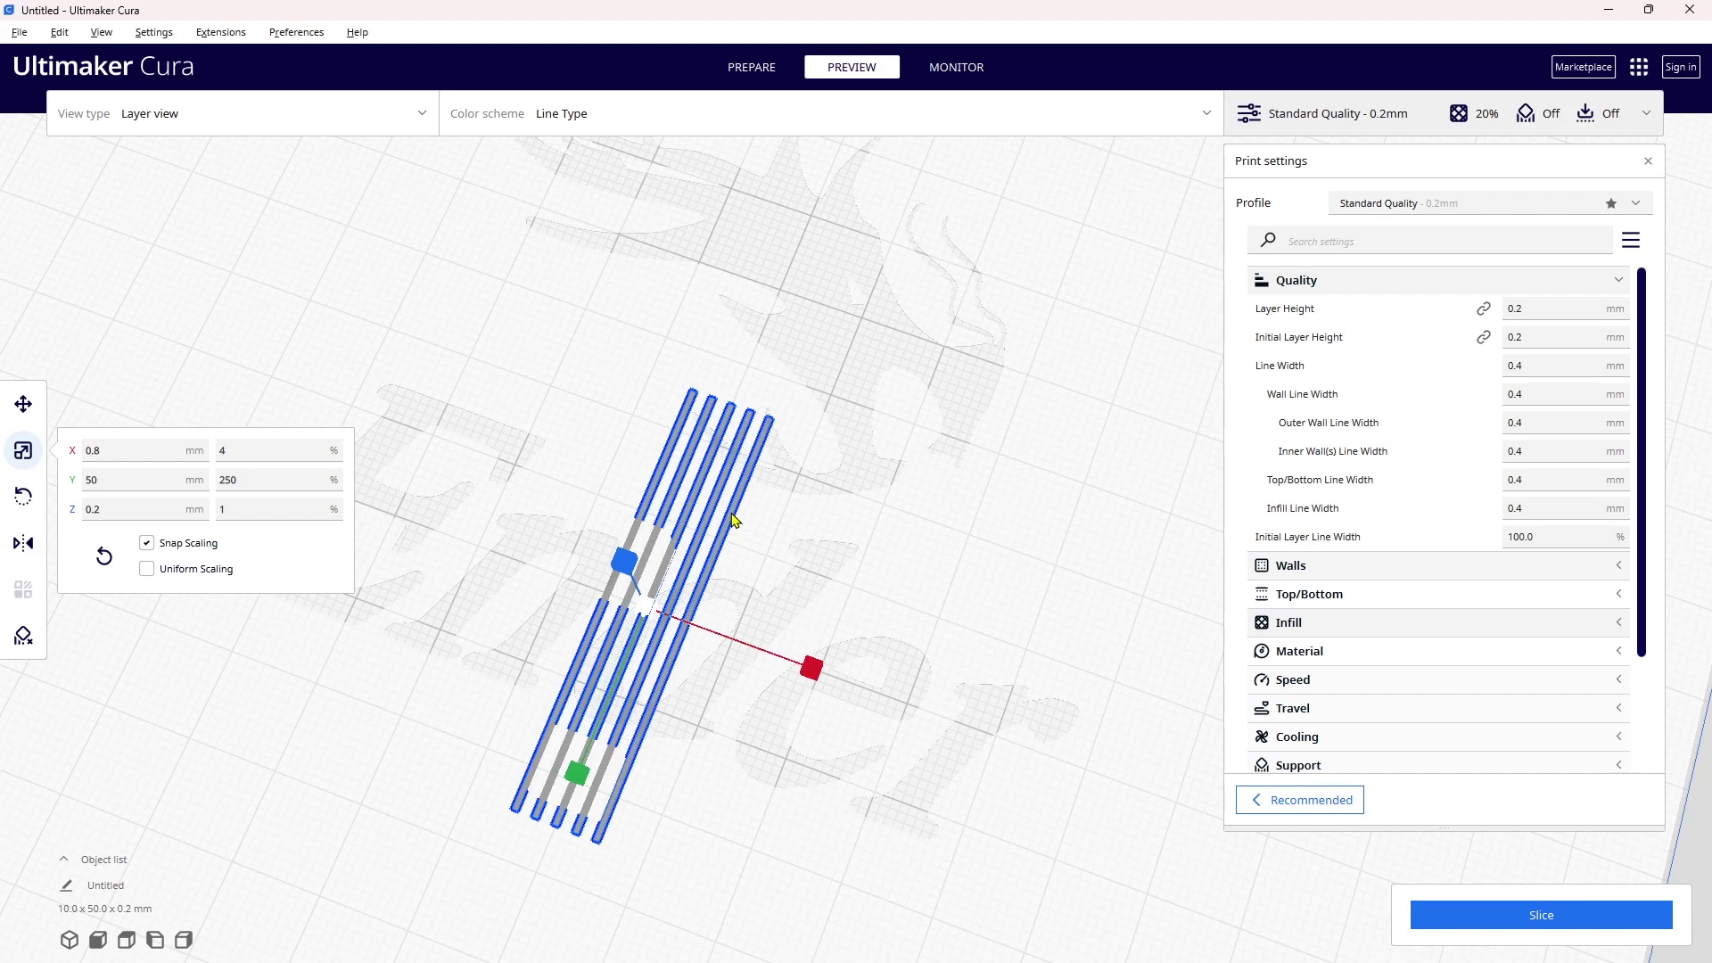
Group the five lines into one model, multiply the group into a second copy, and select a copy.
right_click(706, 473)
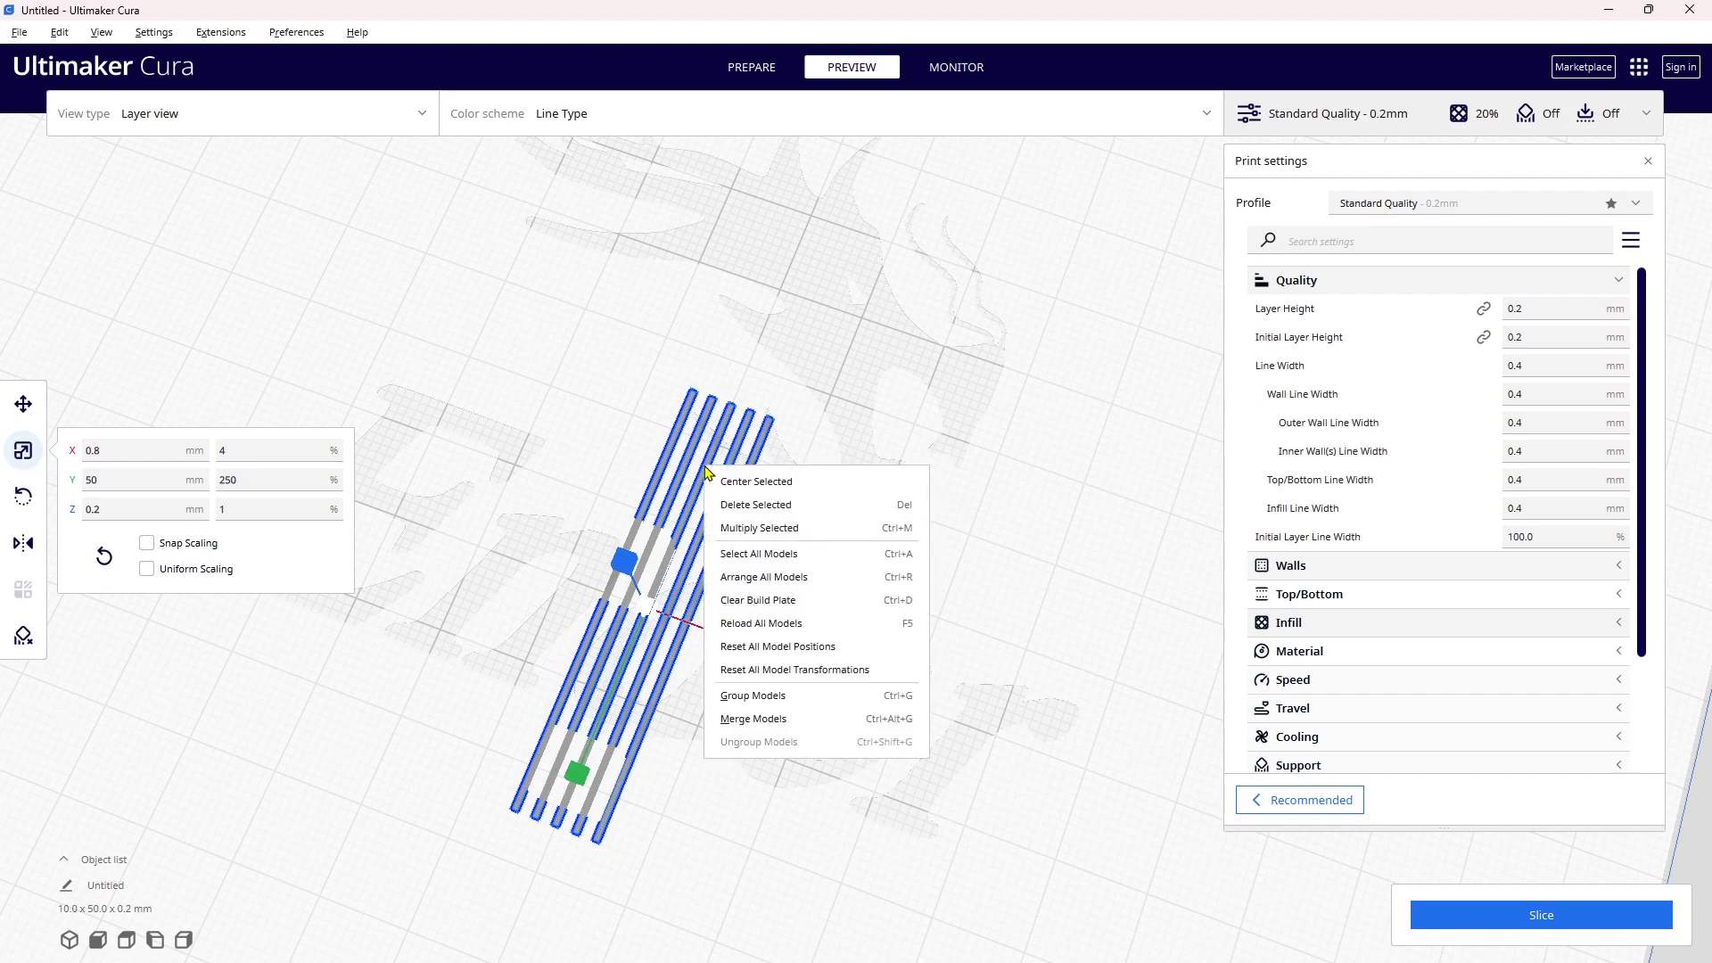
click(751, 696)
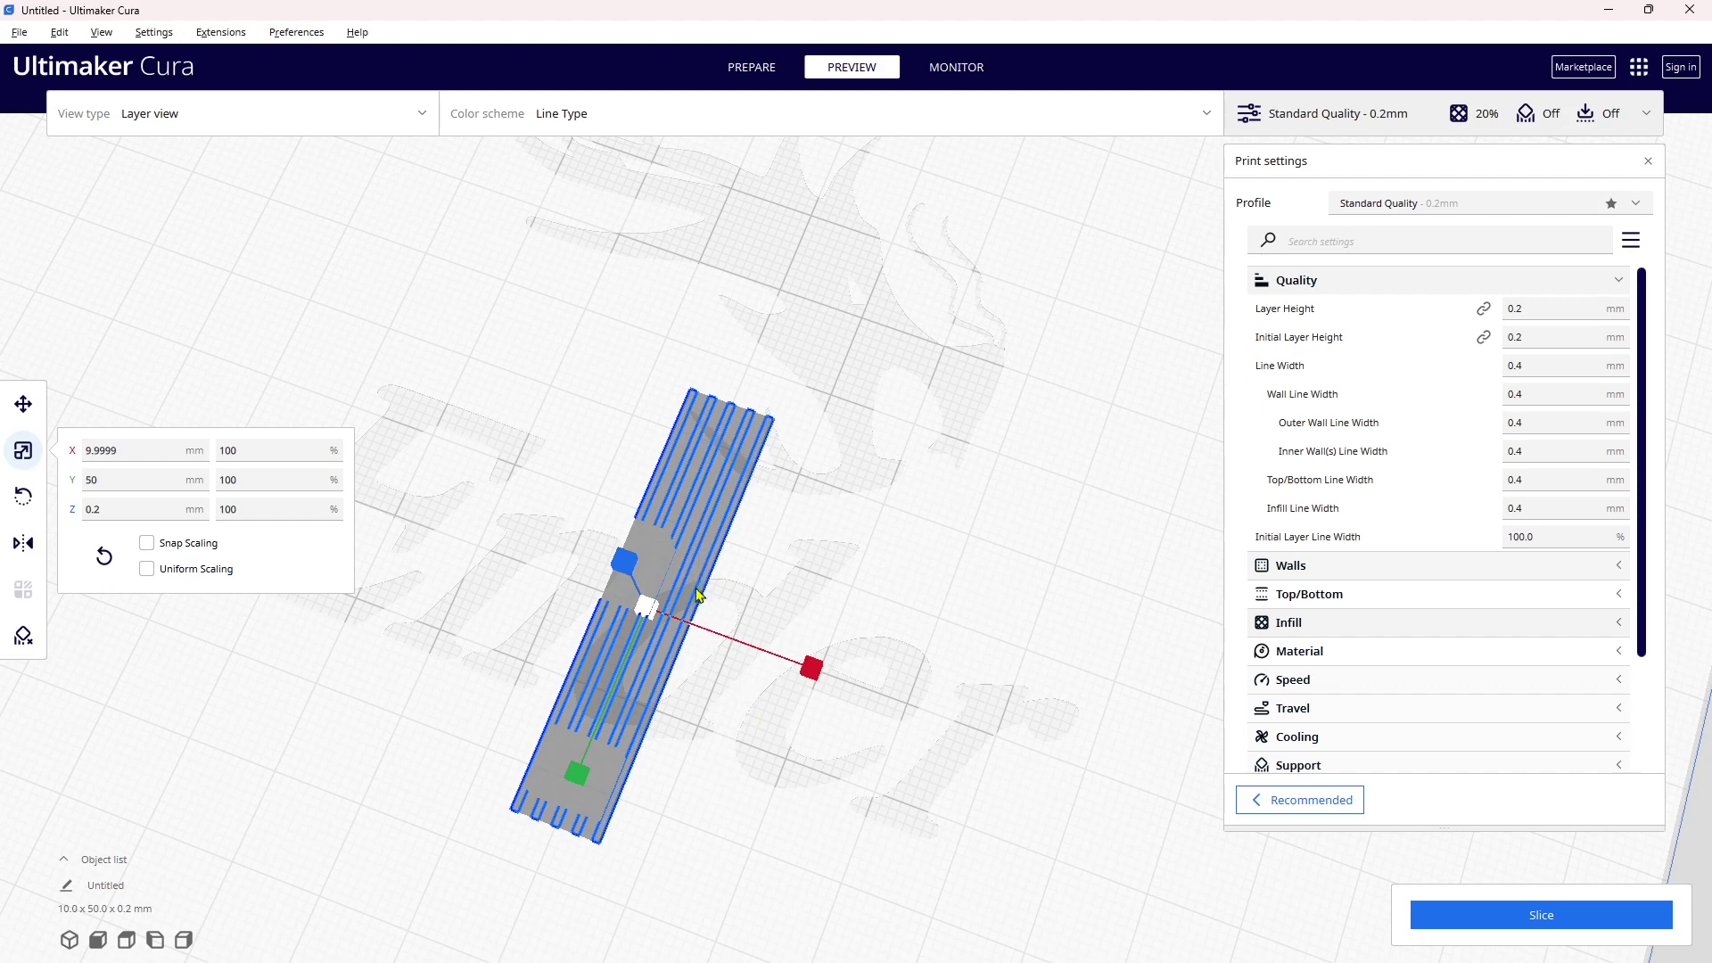
right_click(682, 533)
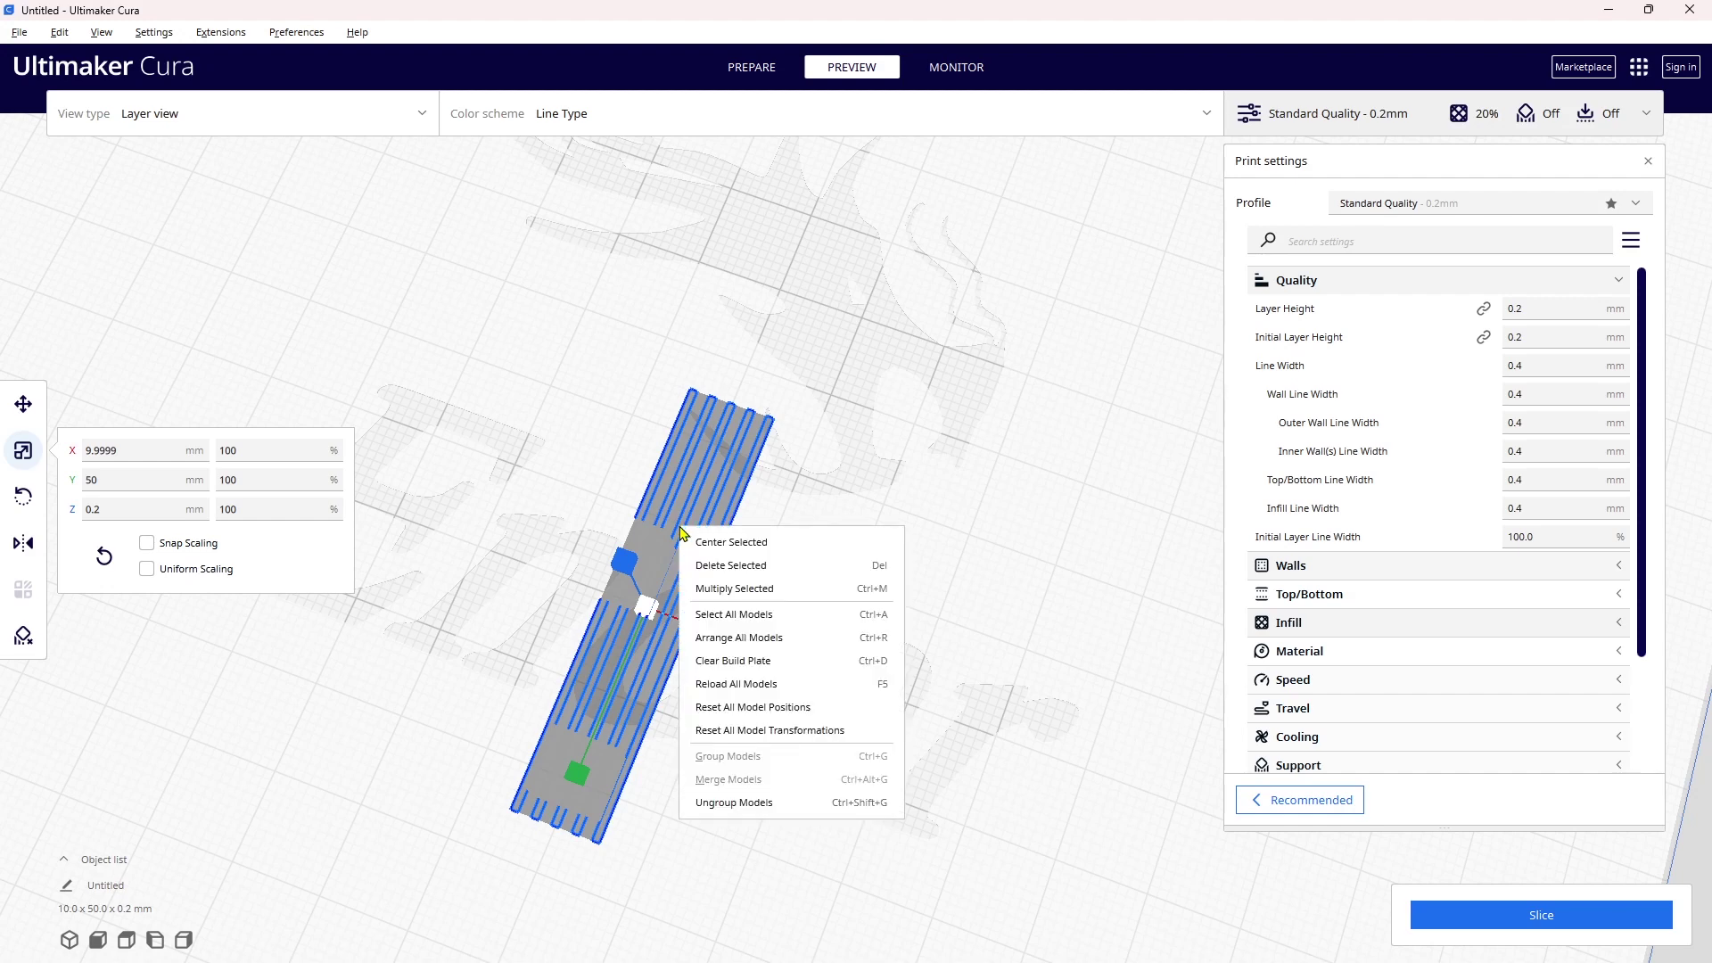
click(735, 591)
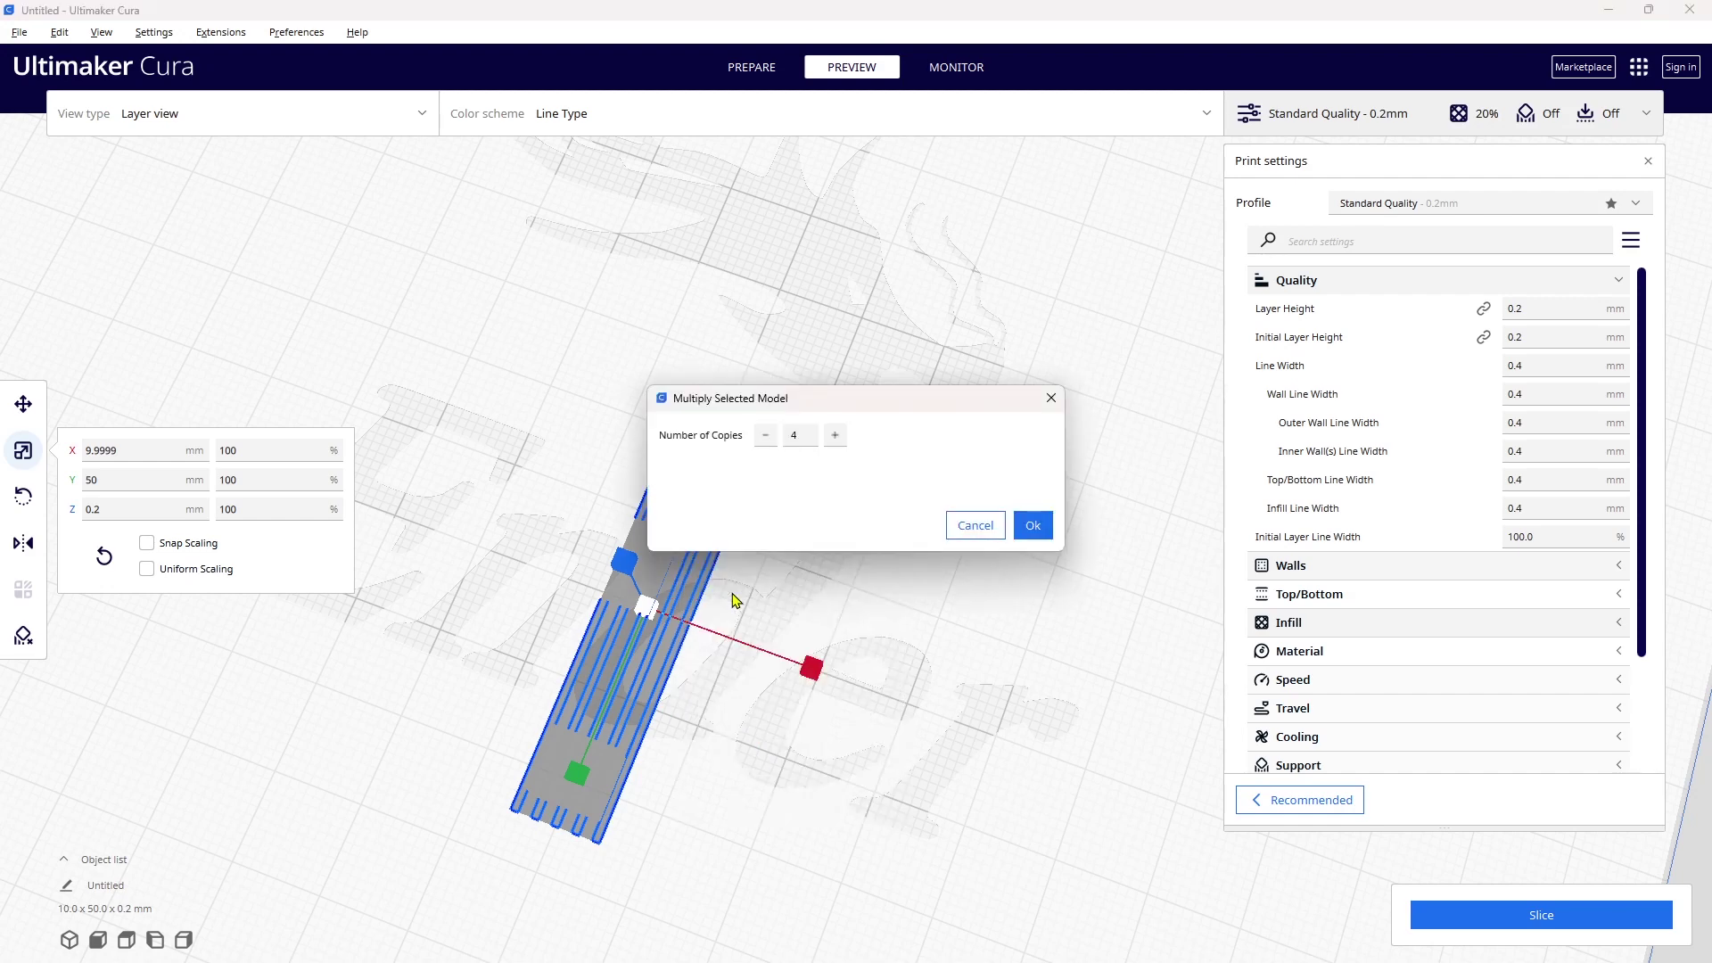
click(767, 437)
click(767, 437)
click(1032, 526)
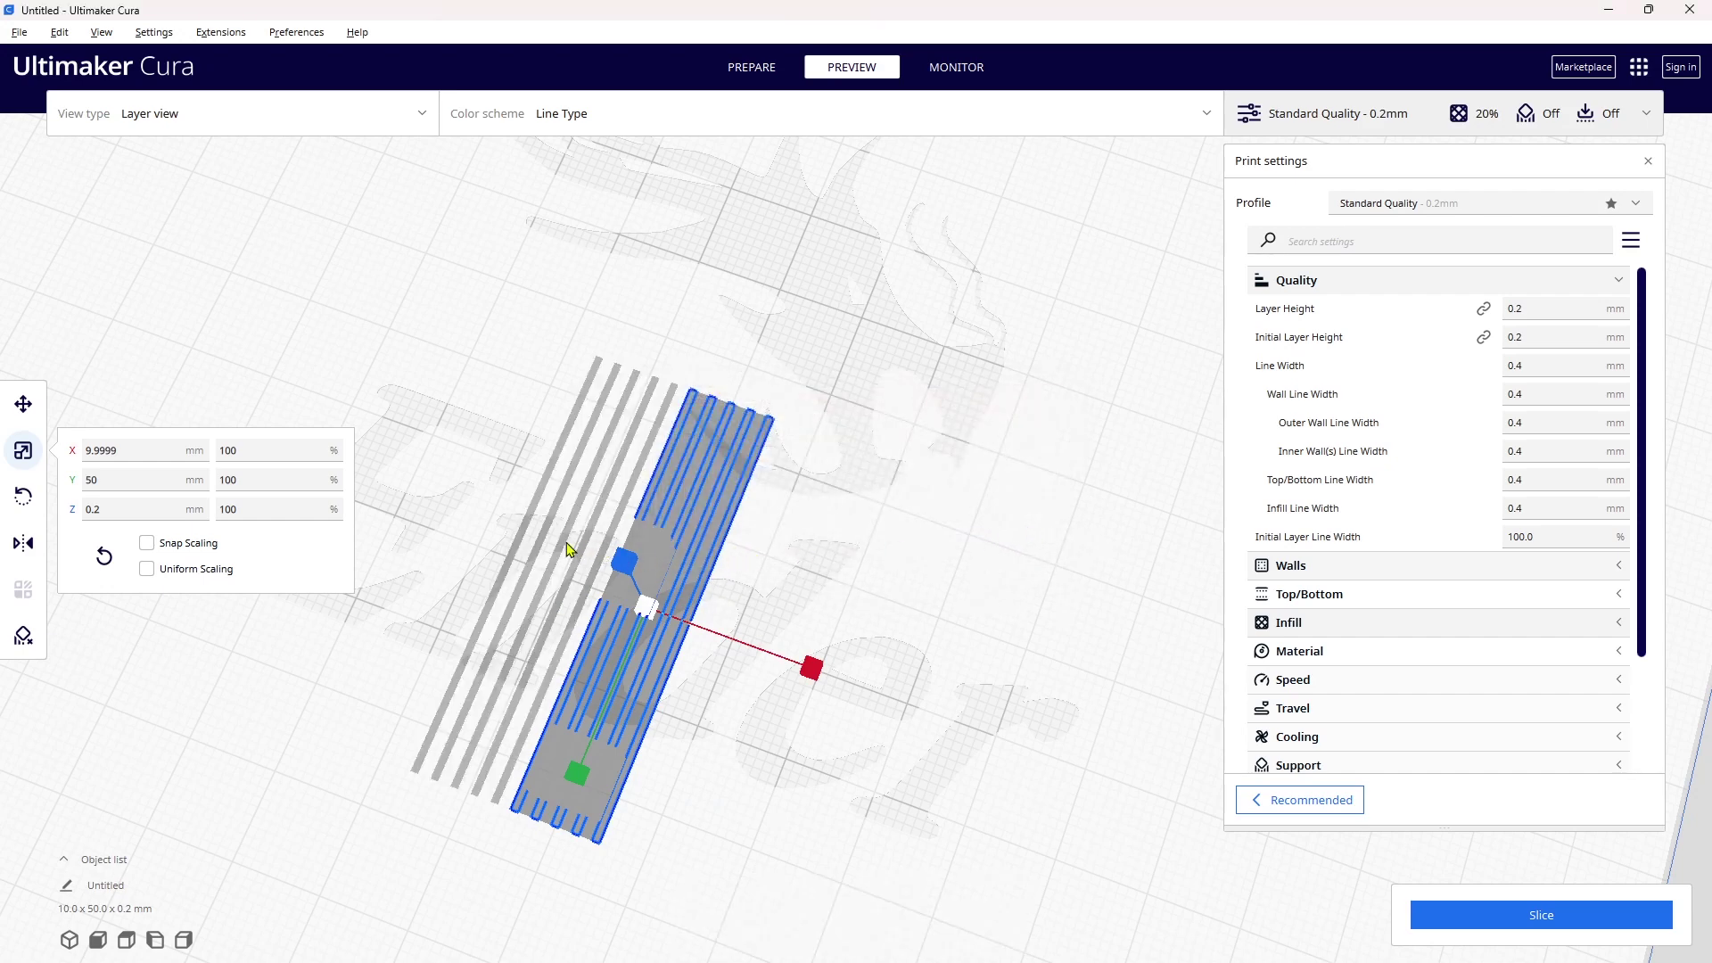
click(524, 529)
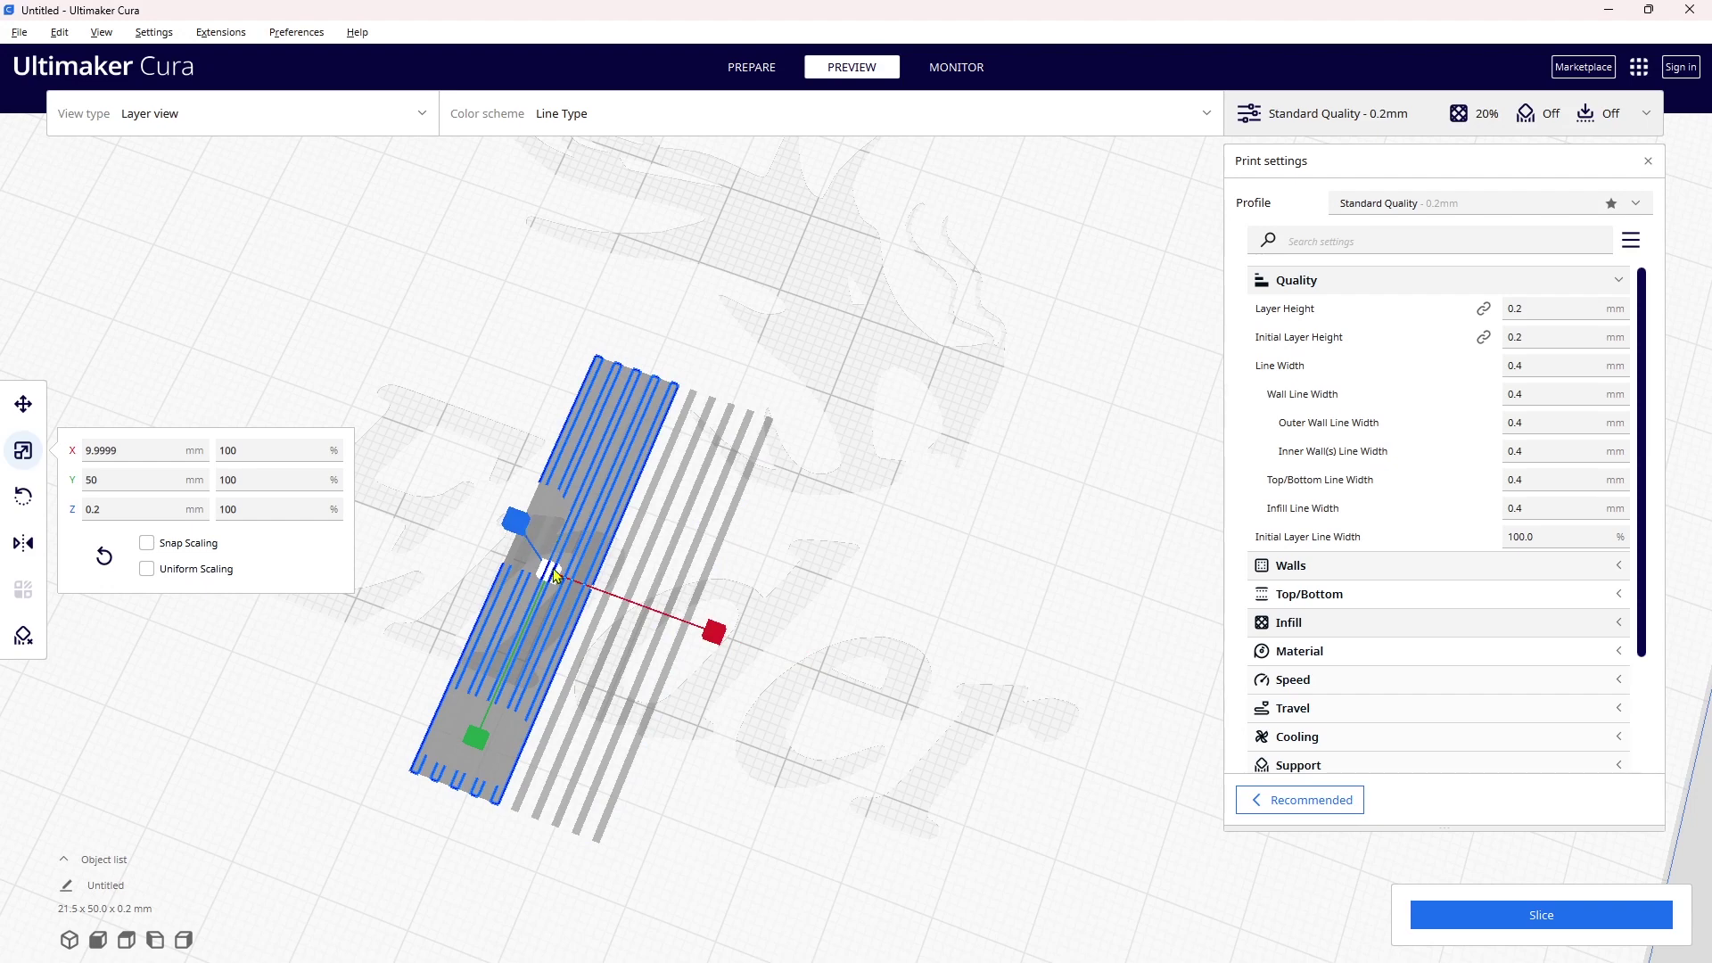
click(596, 742)
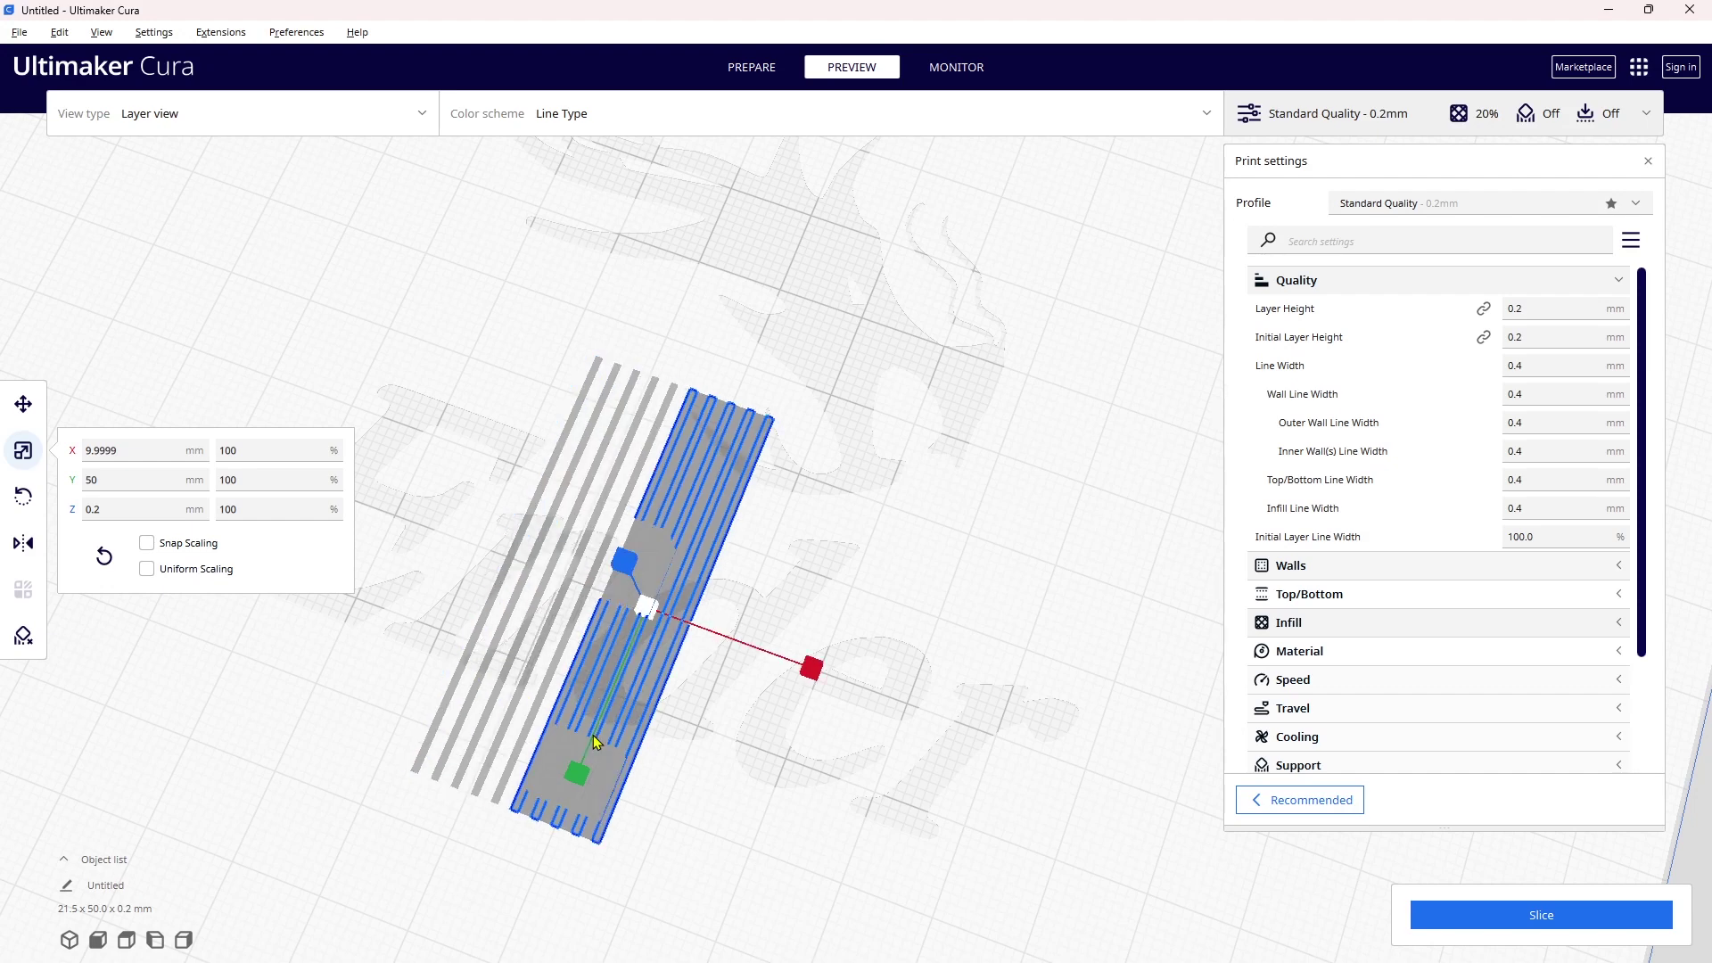
Move the selected line set to X 0, Y 35 mm and collapse the Quality settings.
click(19, 411)
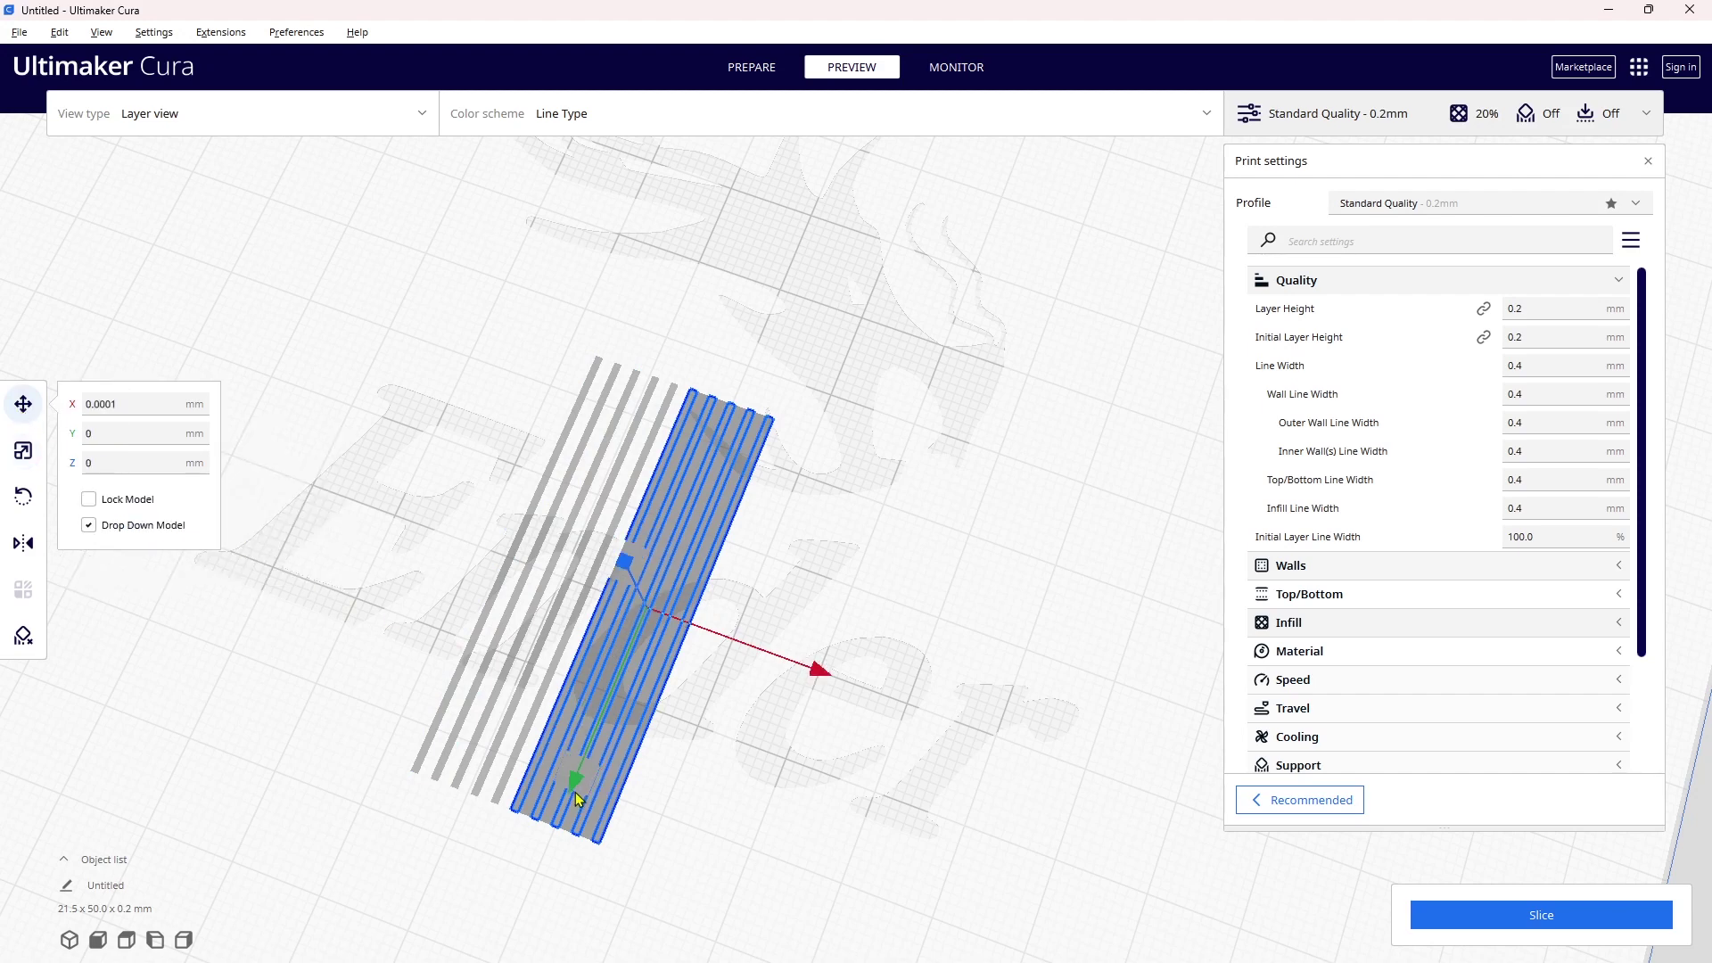
double_click(101, 435)
key(Return)
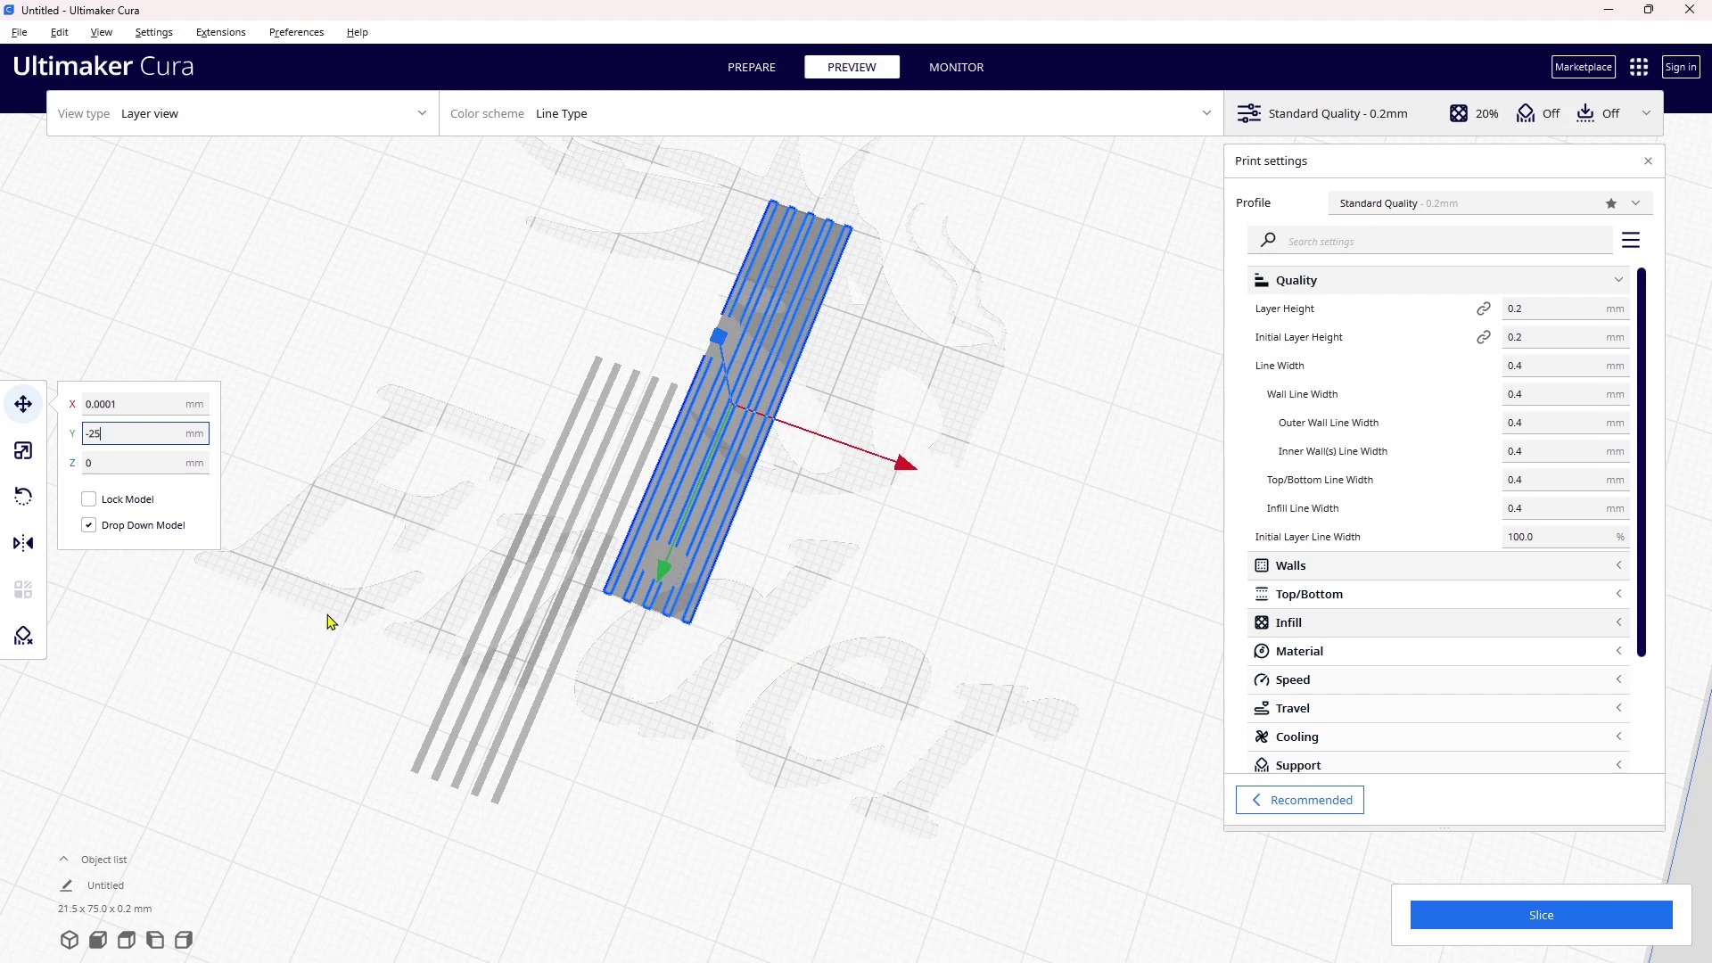
key(ctrl+z)
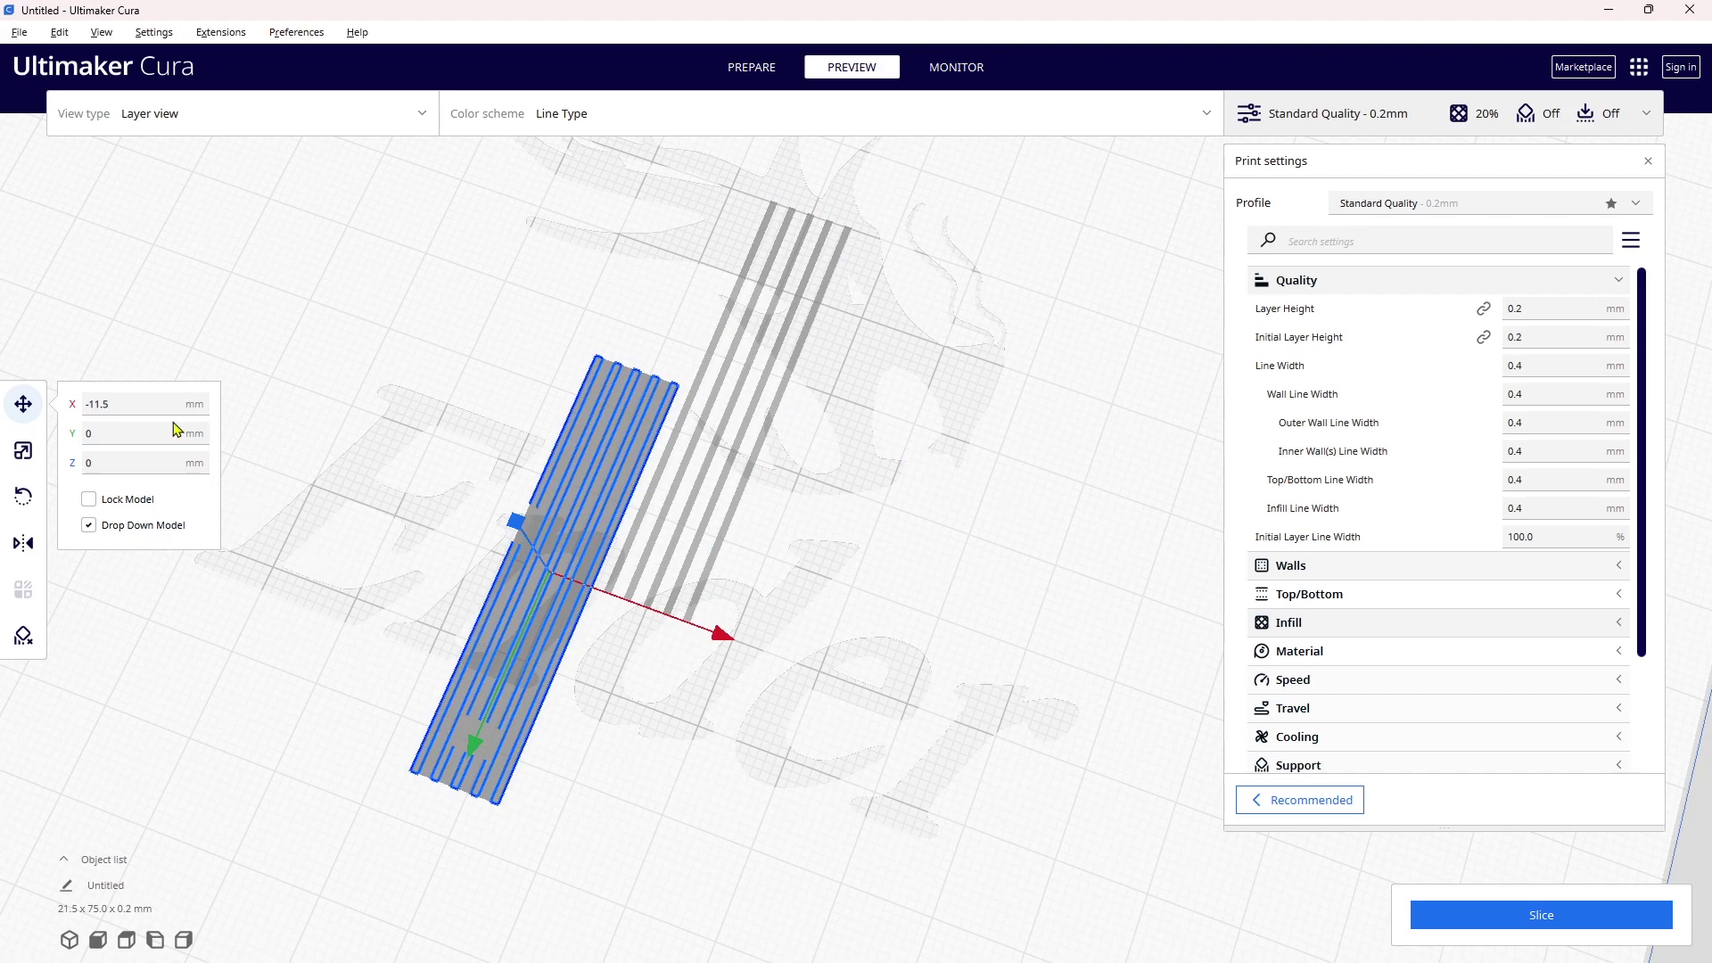
click(129, 407)
text(0)
click(113, 433)
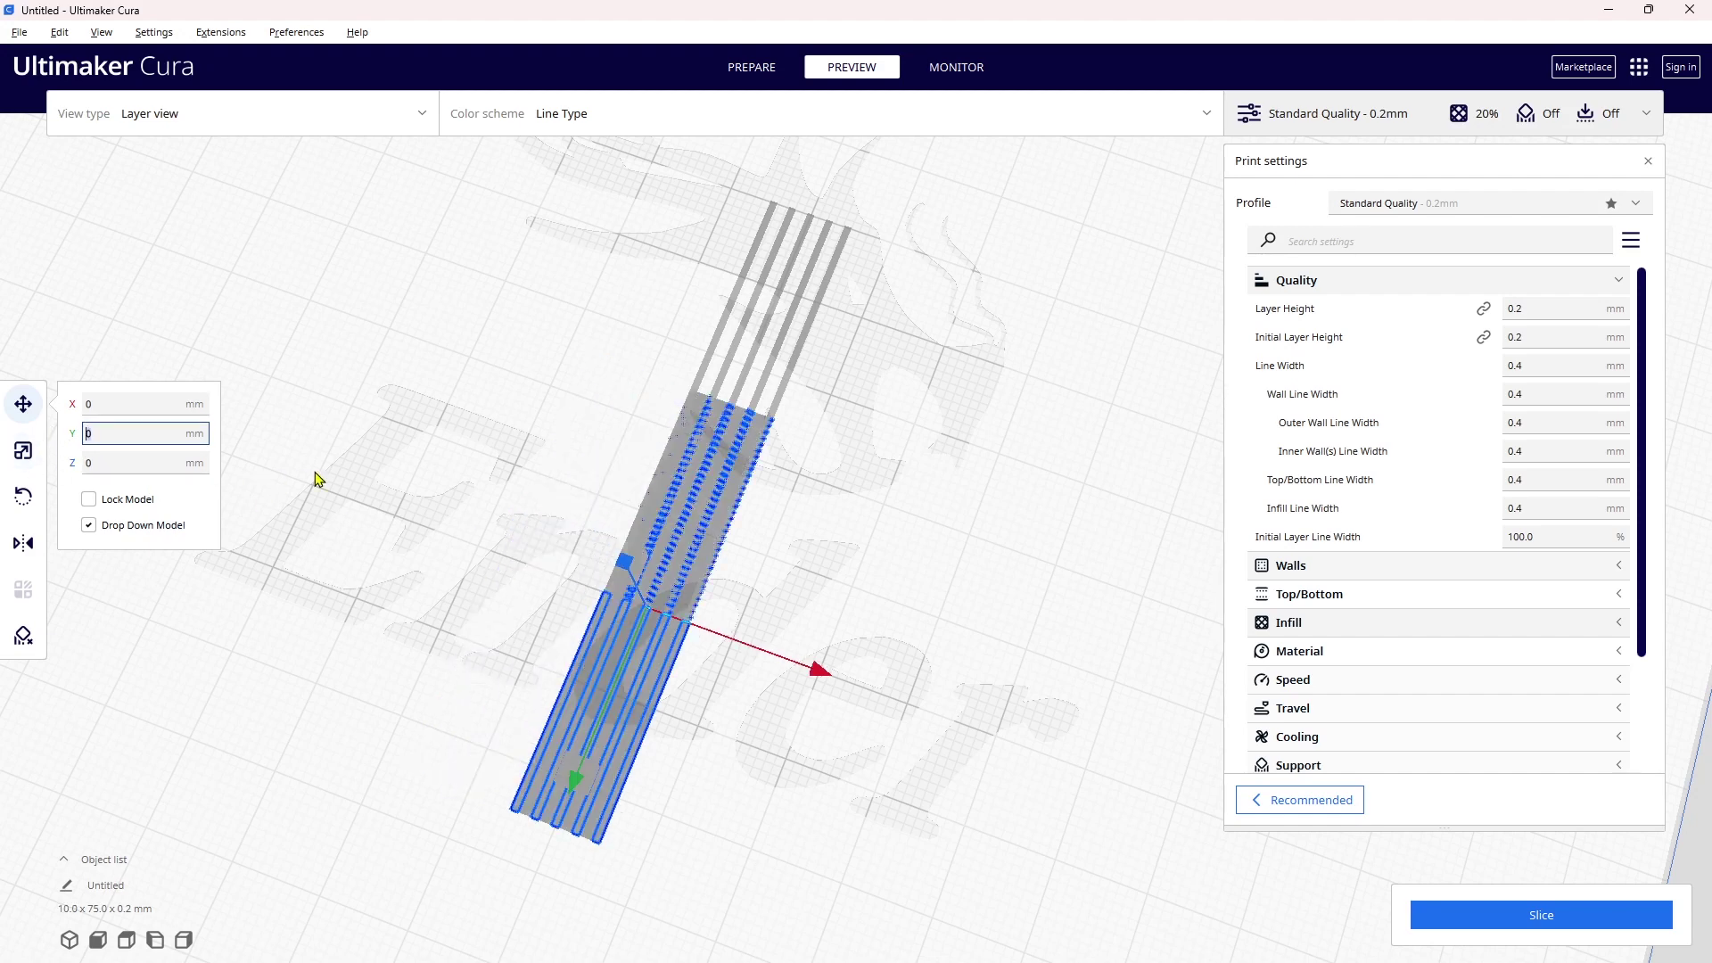
key(Return)
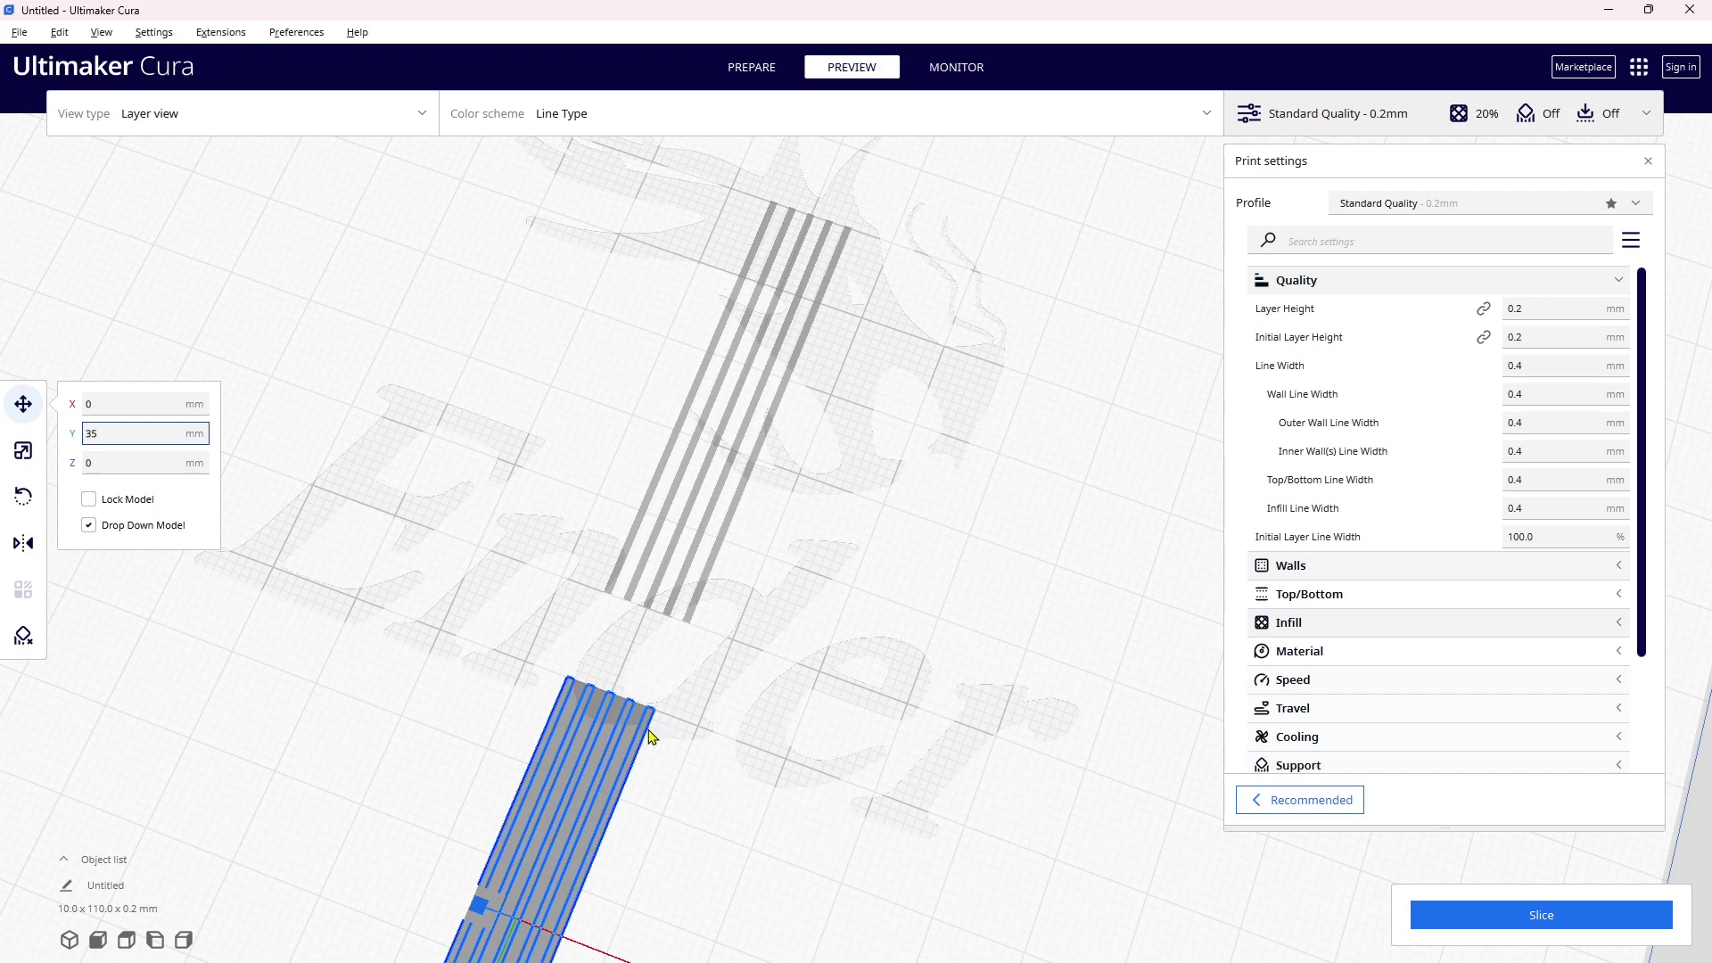
scroll(664, 727, down, 5)
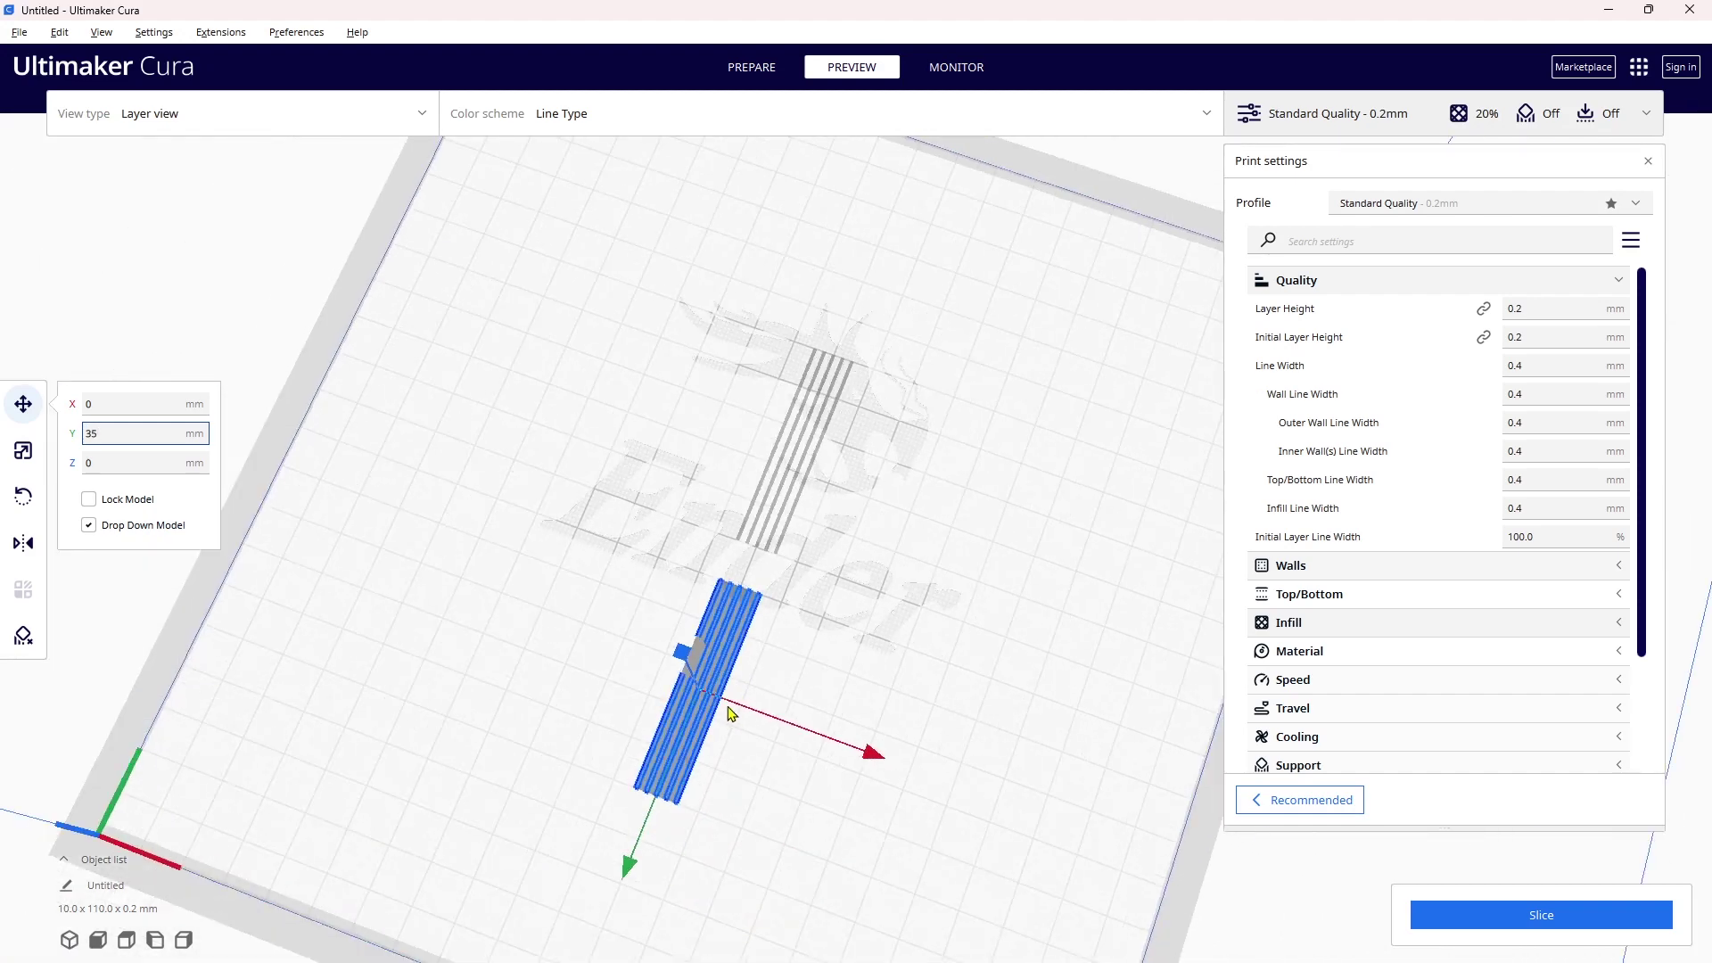
scroll(731, 713, down, 3)
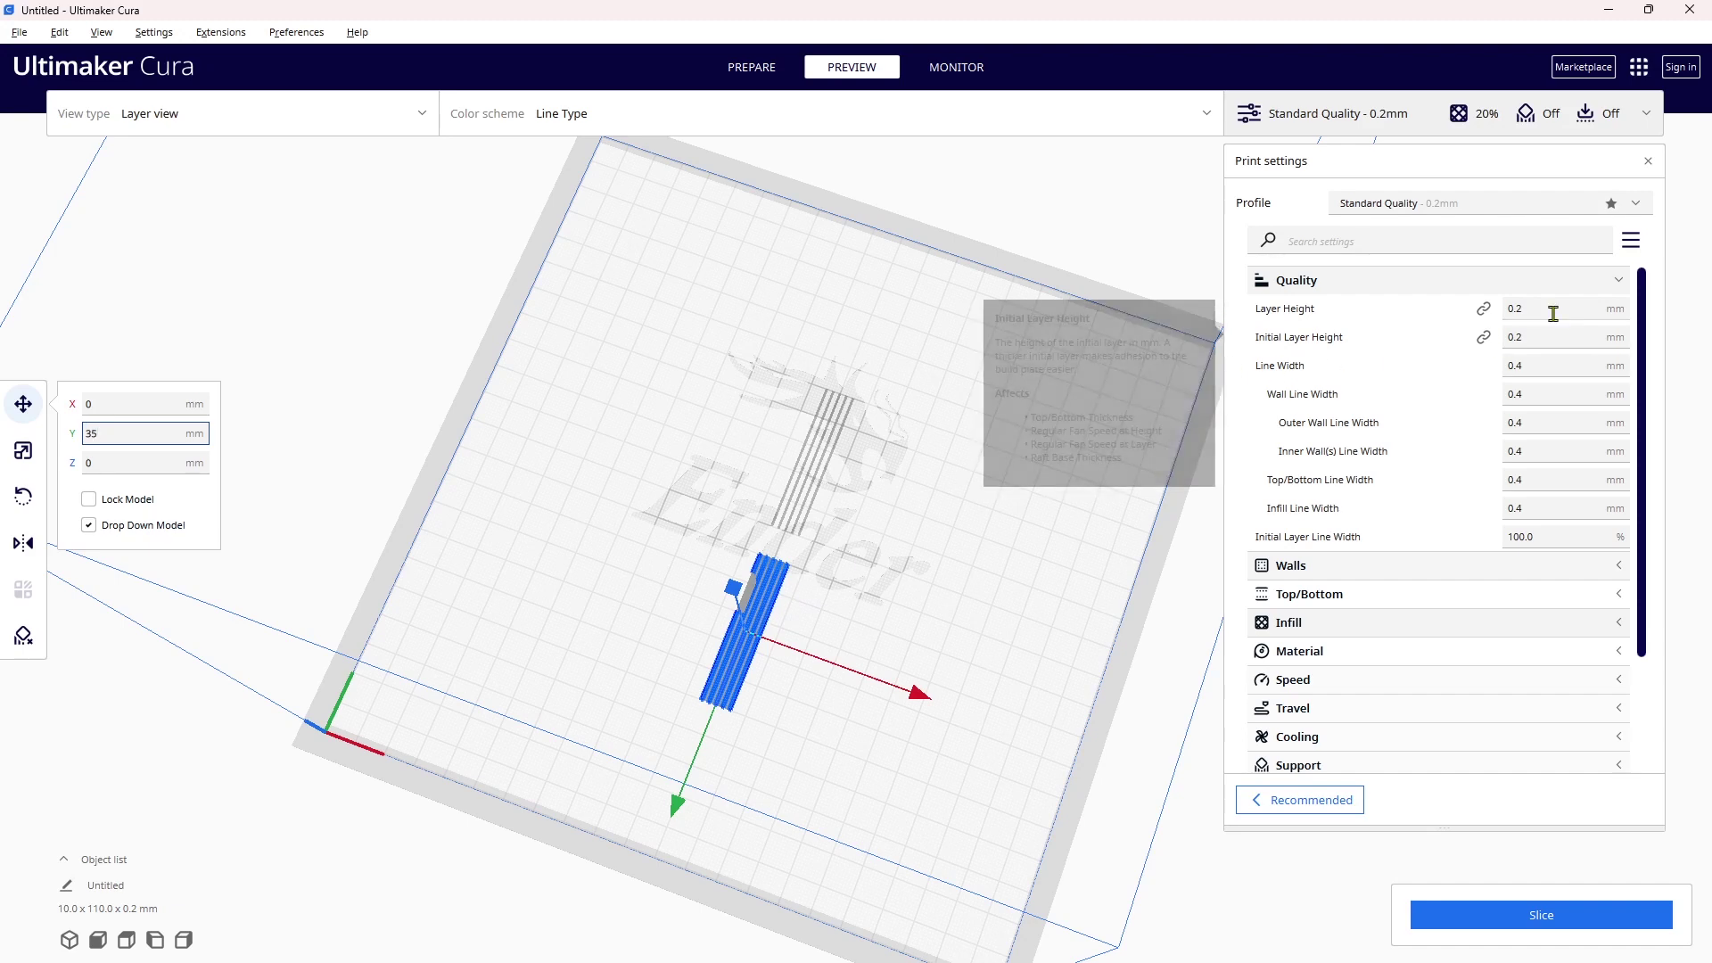
click(1621, 282)
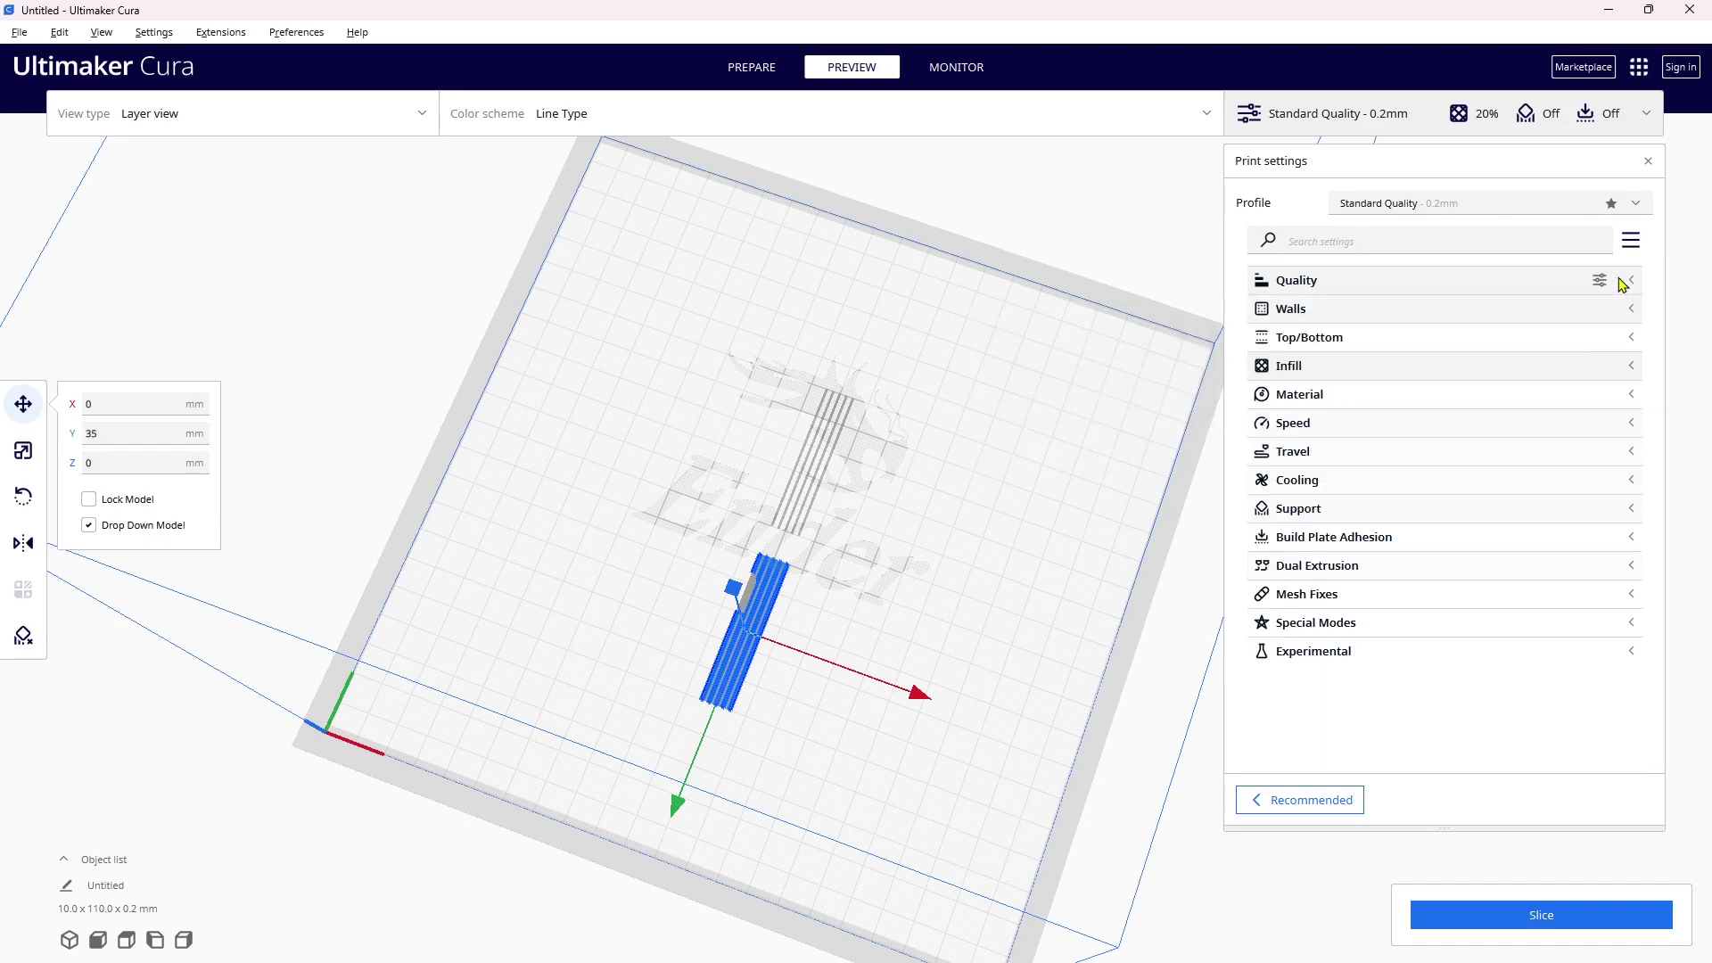
Confirm a 200 °C printing temperature and slice, getting a 1-minute estimate.
click(1632, 395)
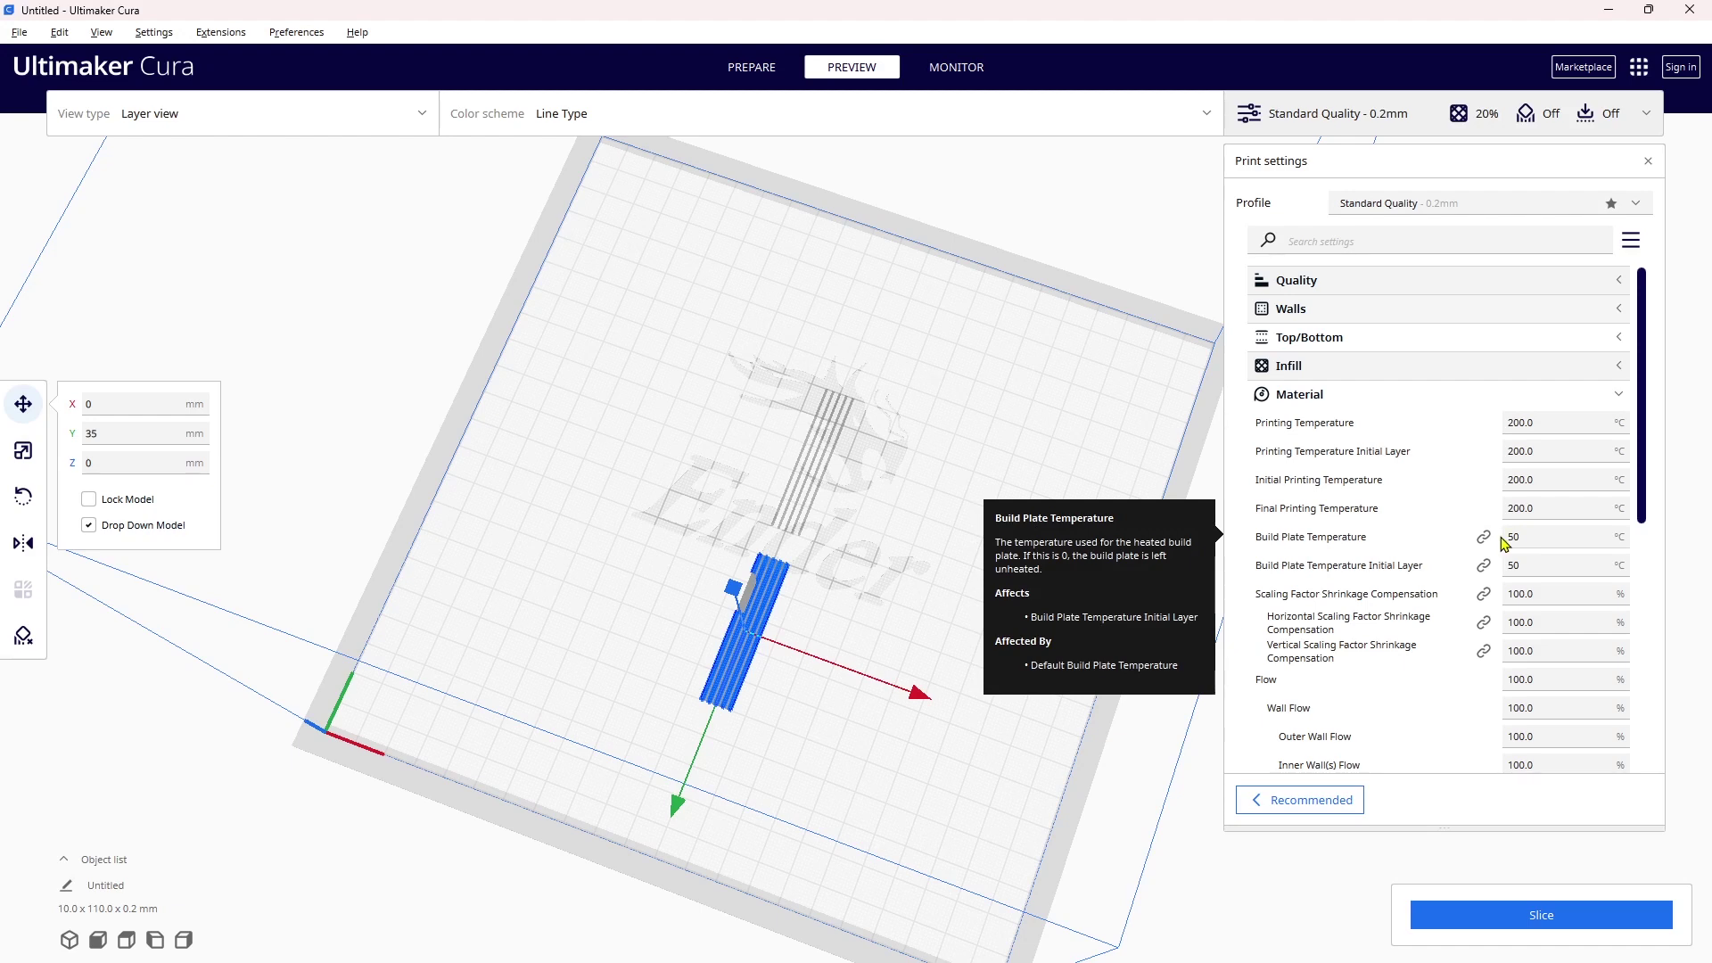
click(1527, 918)
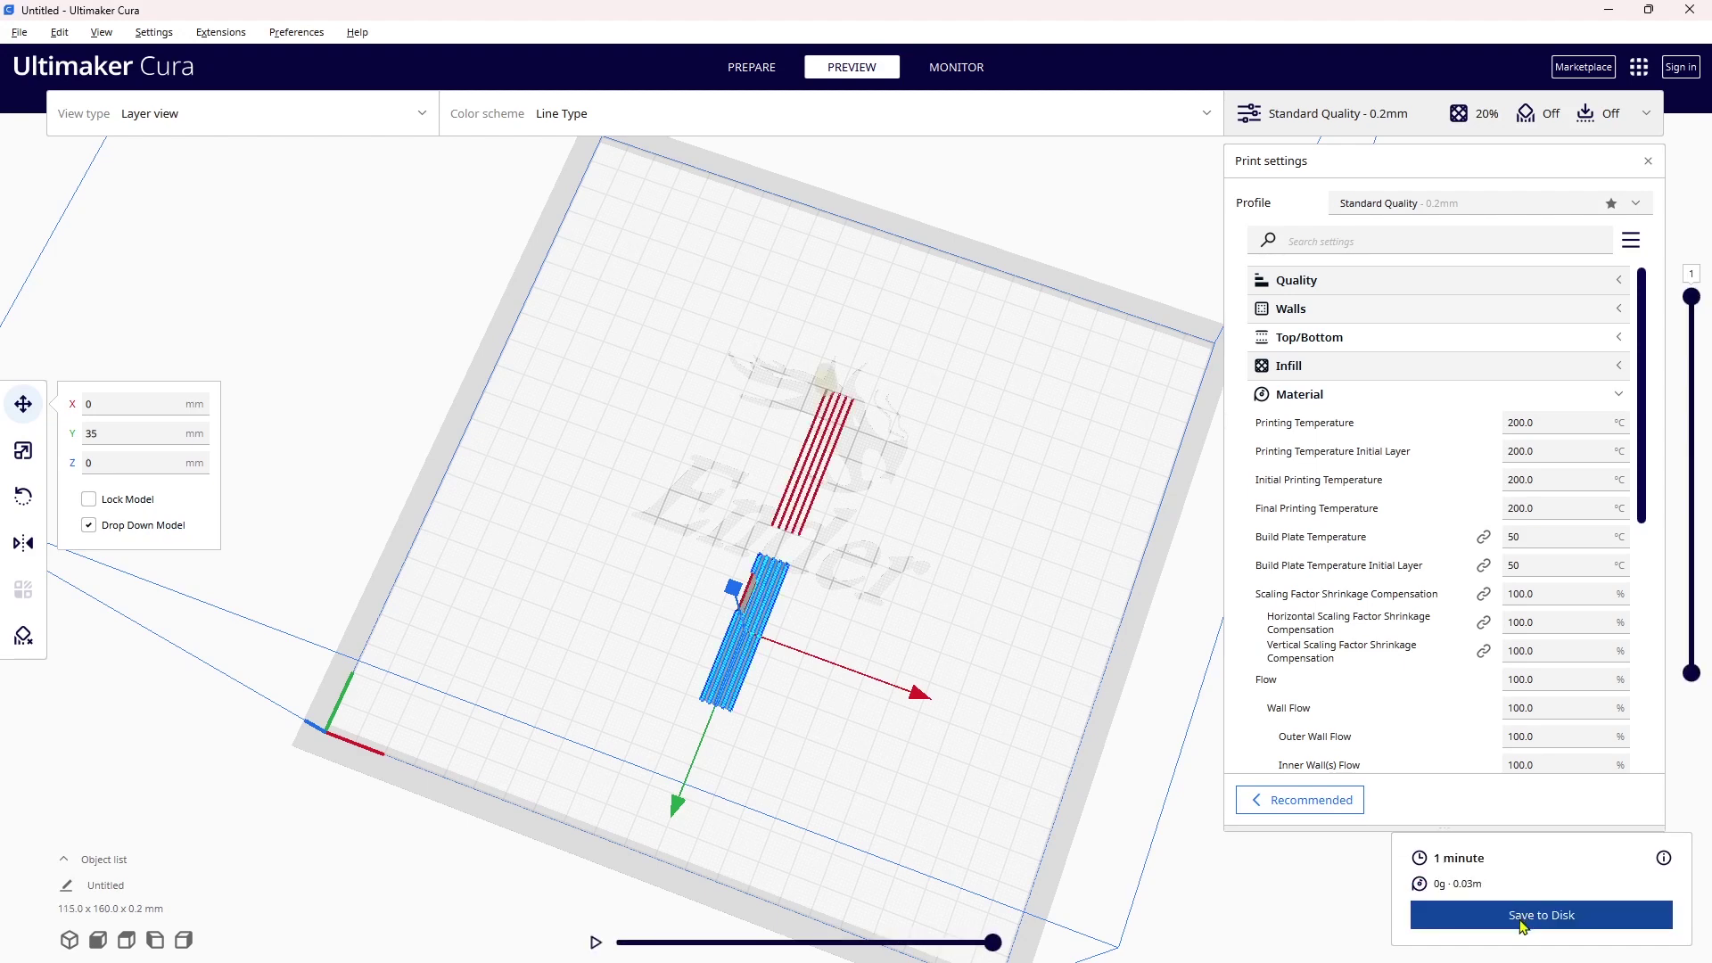
Save the sliced G-code to the Desktop as 'Centered 50 200'.
click(1524, 919)
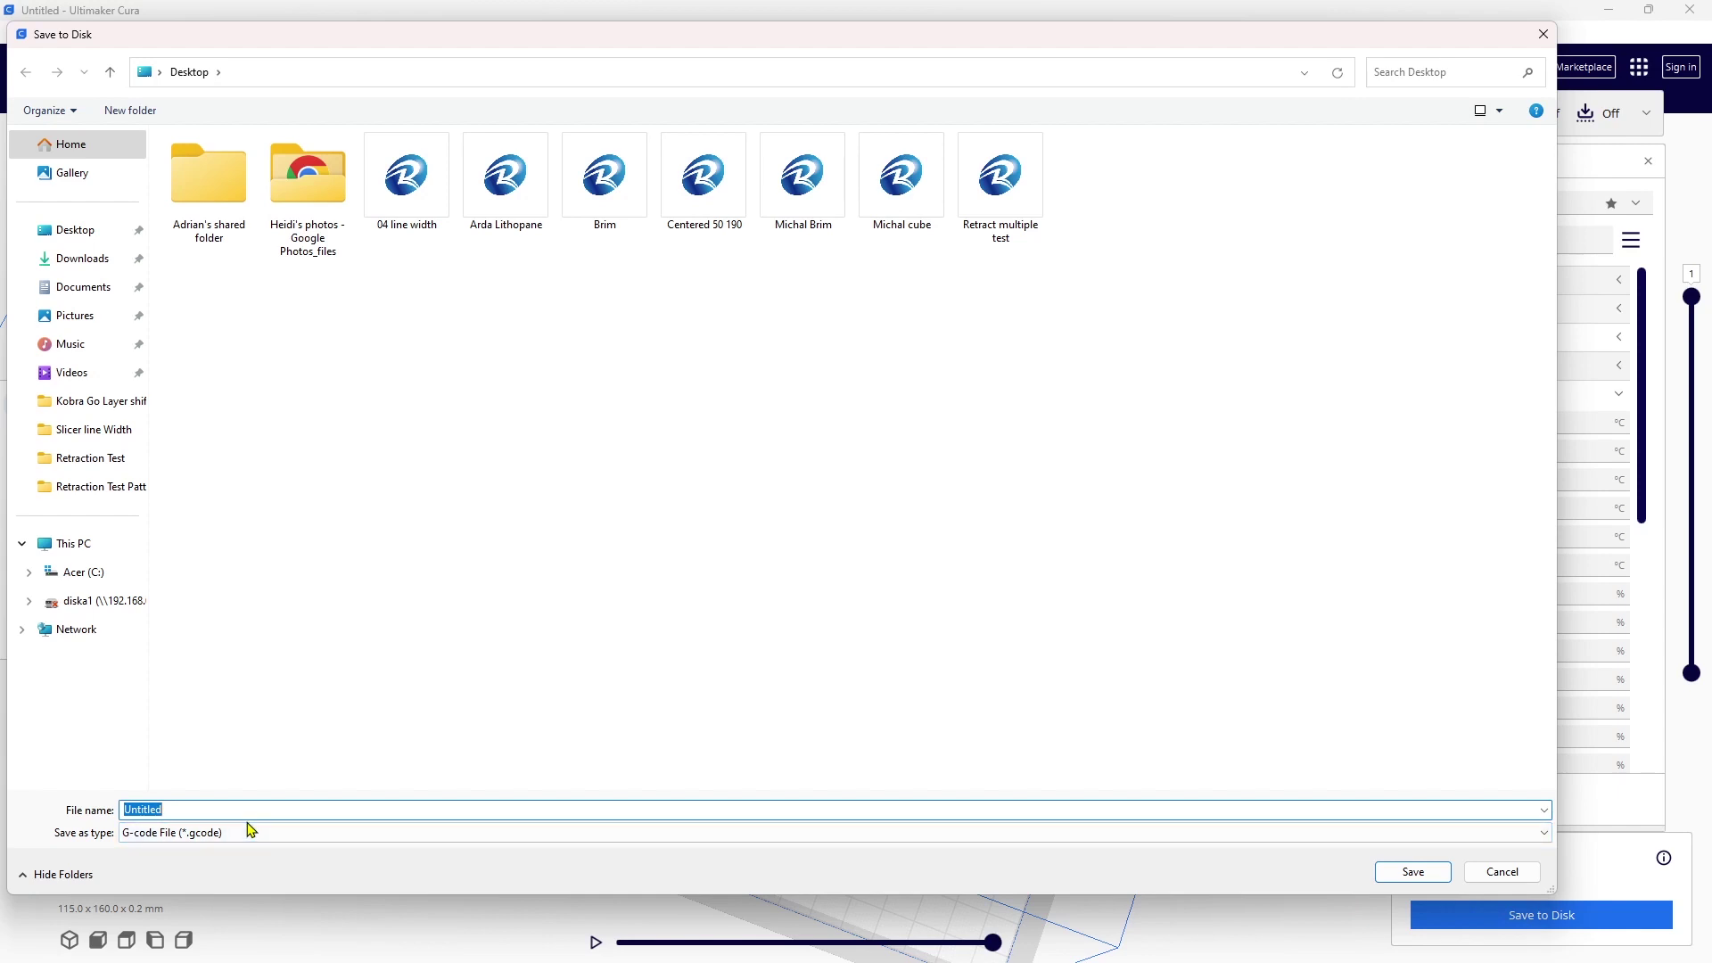
text(Cenet)
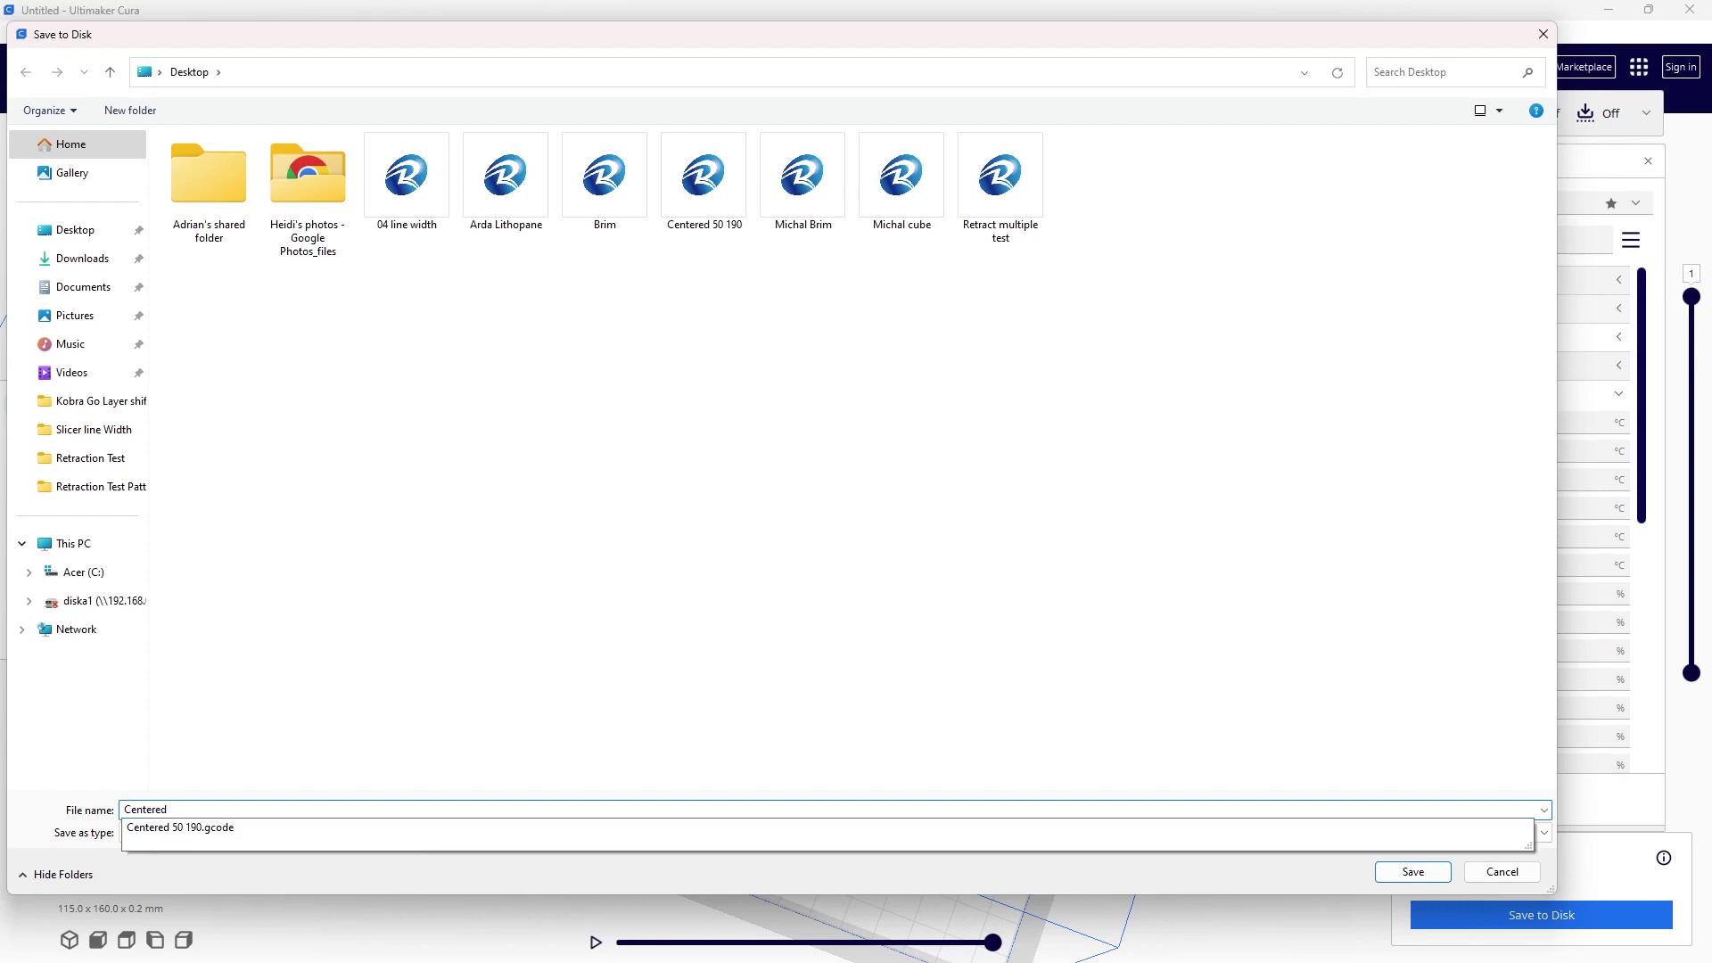
text(200)
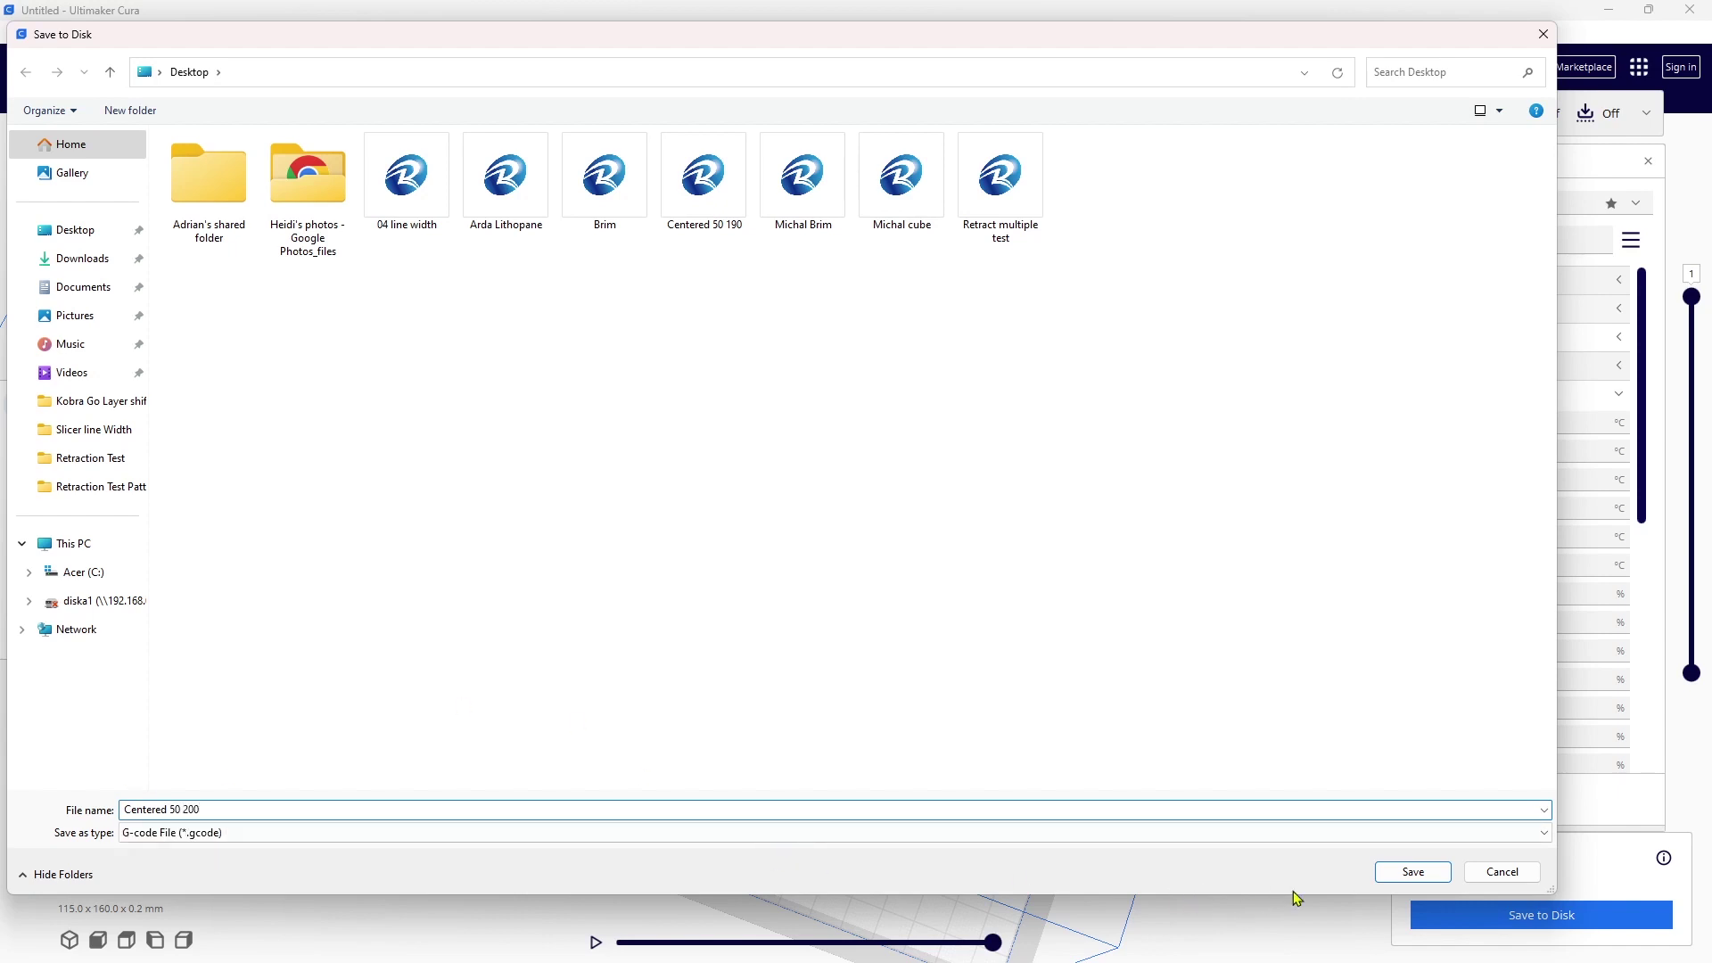
click(1410, 872)
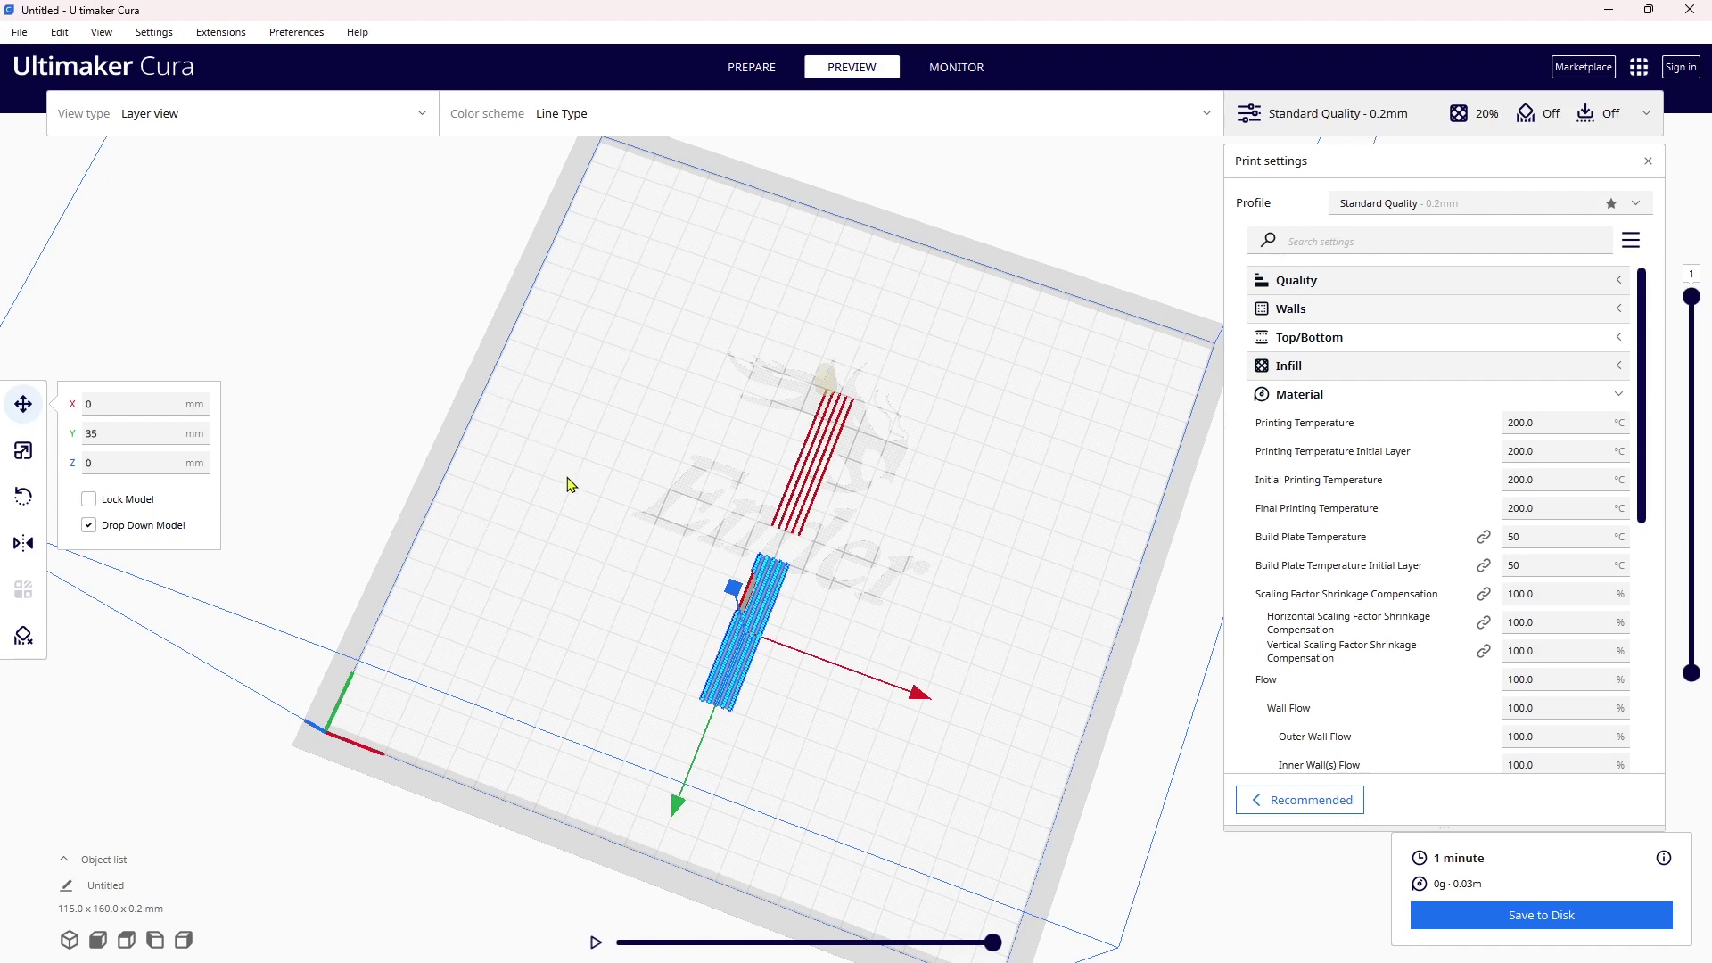
click(741, 671)
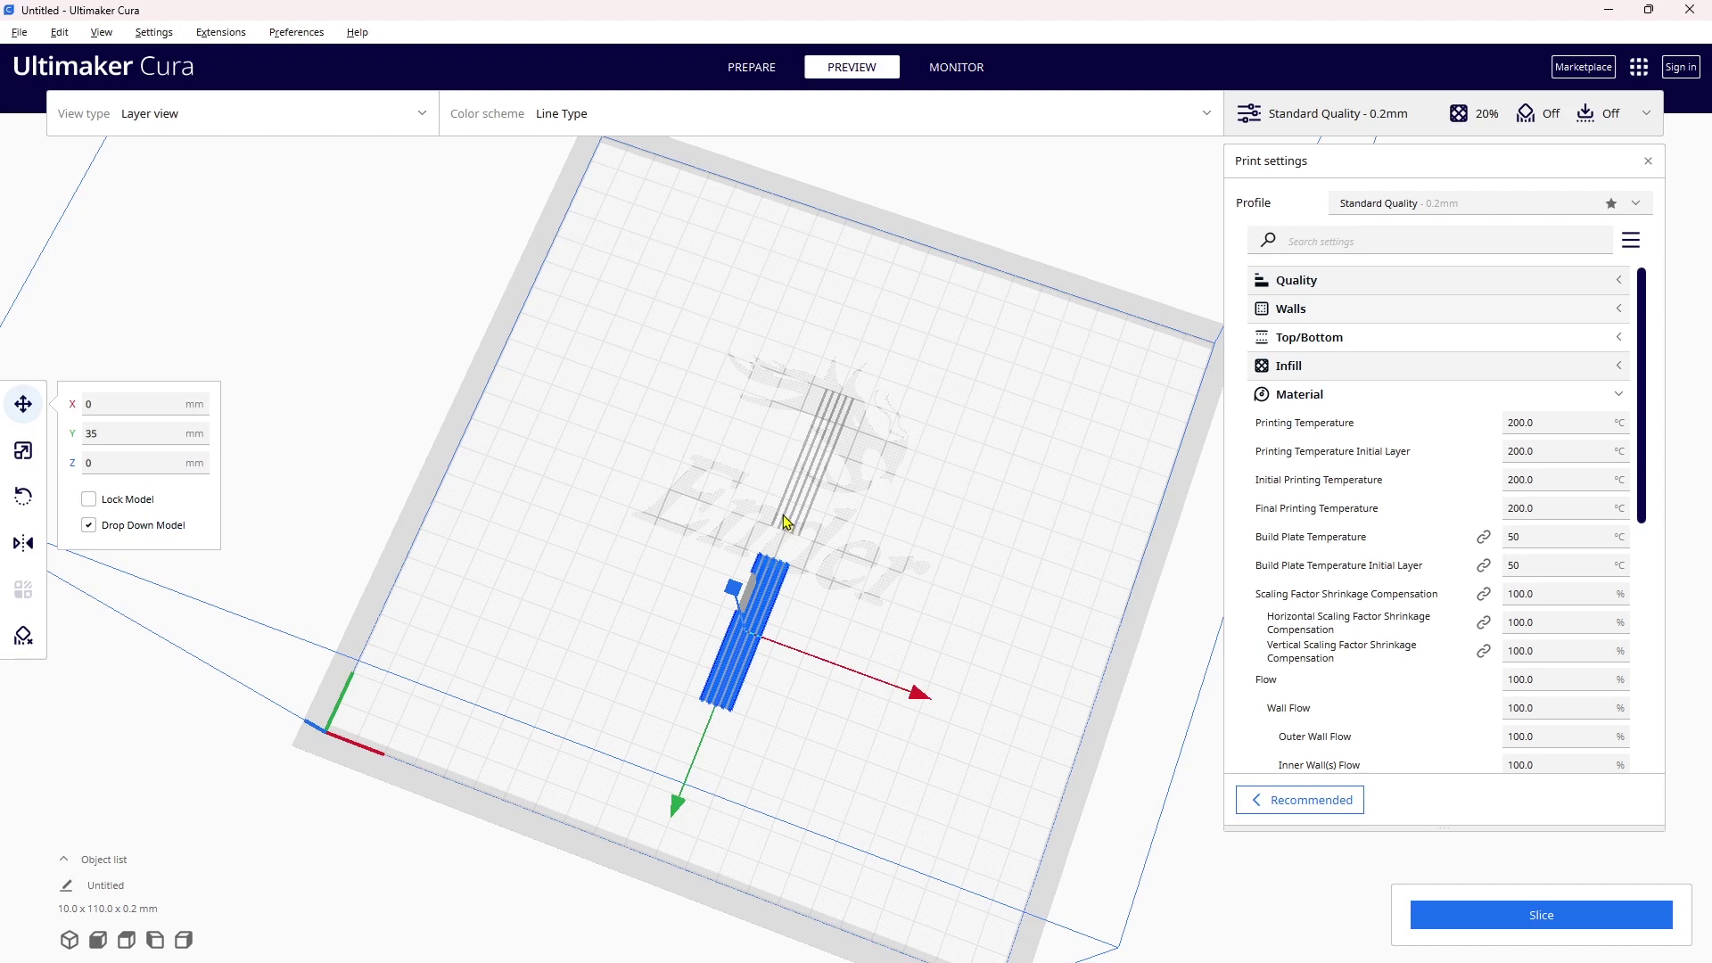
Place the second line set at Y 5 and group both line sets into one model.
key(ctrl+z)
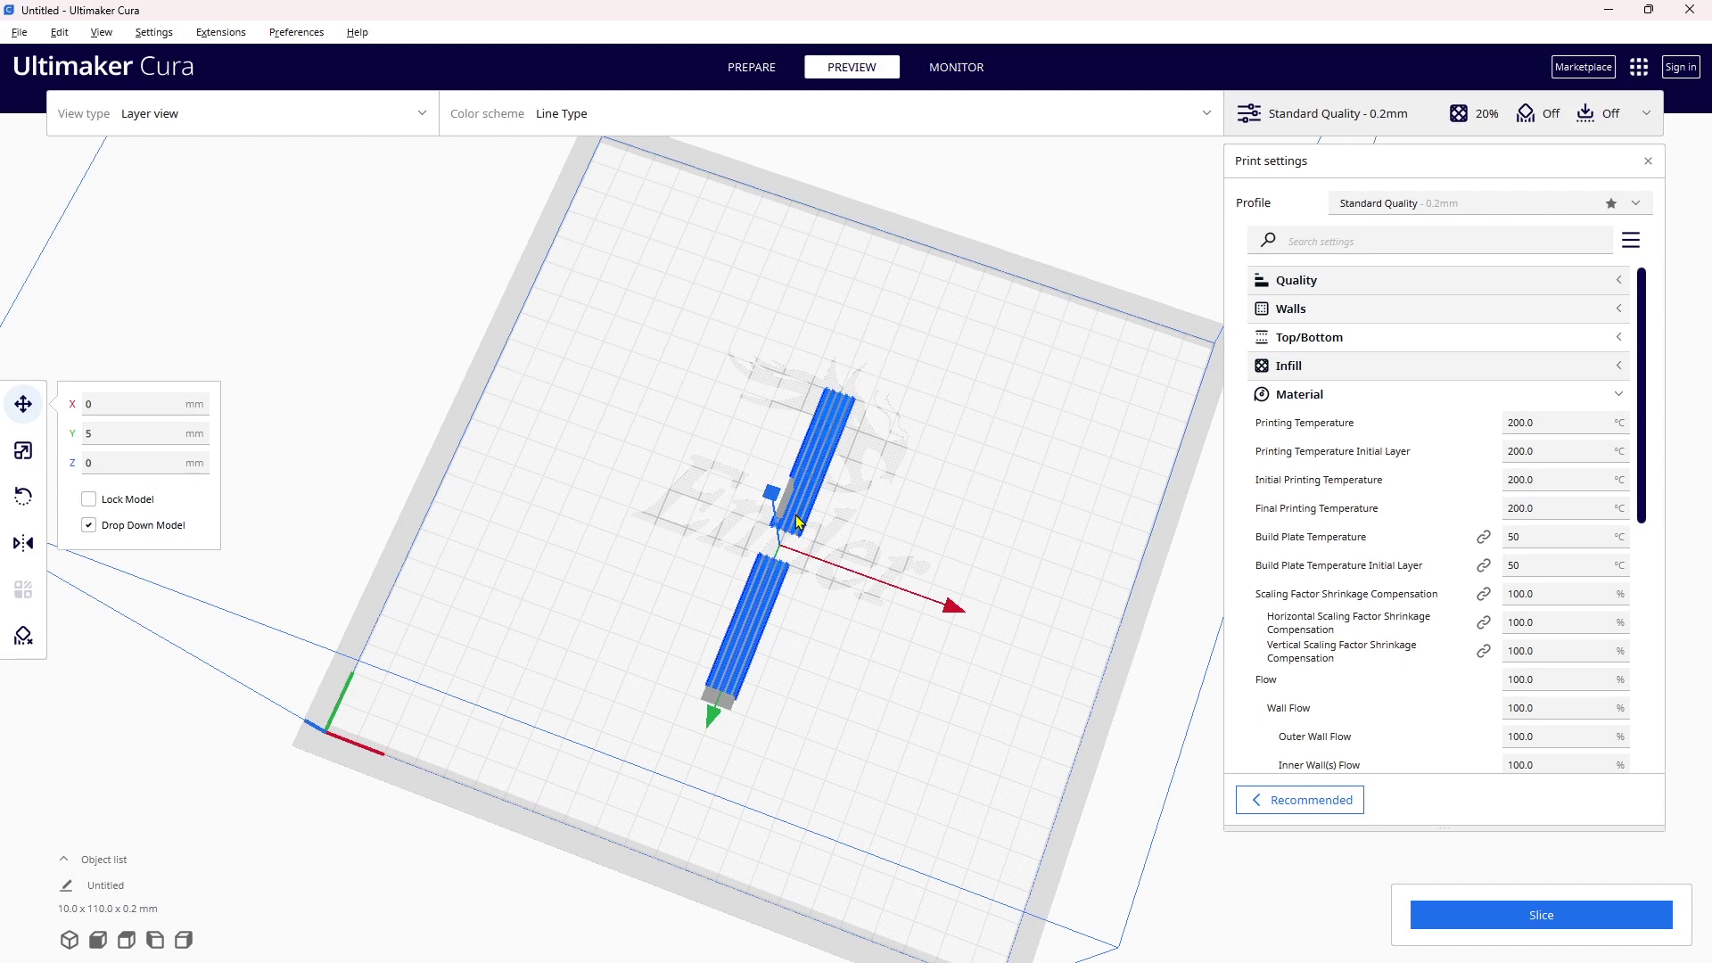
right_click(797, 522)
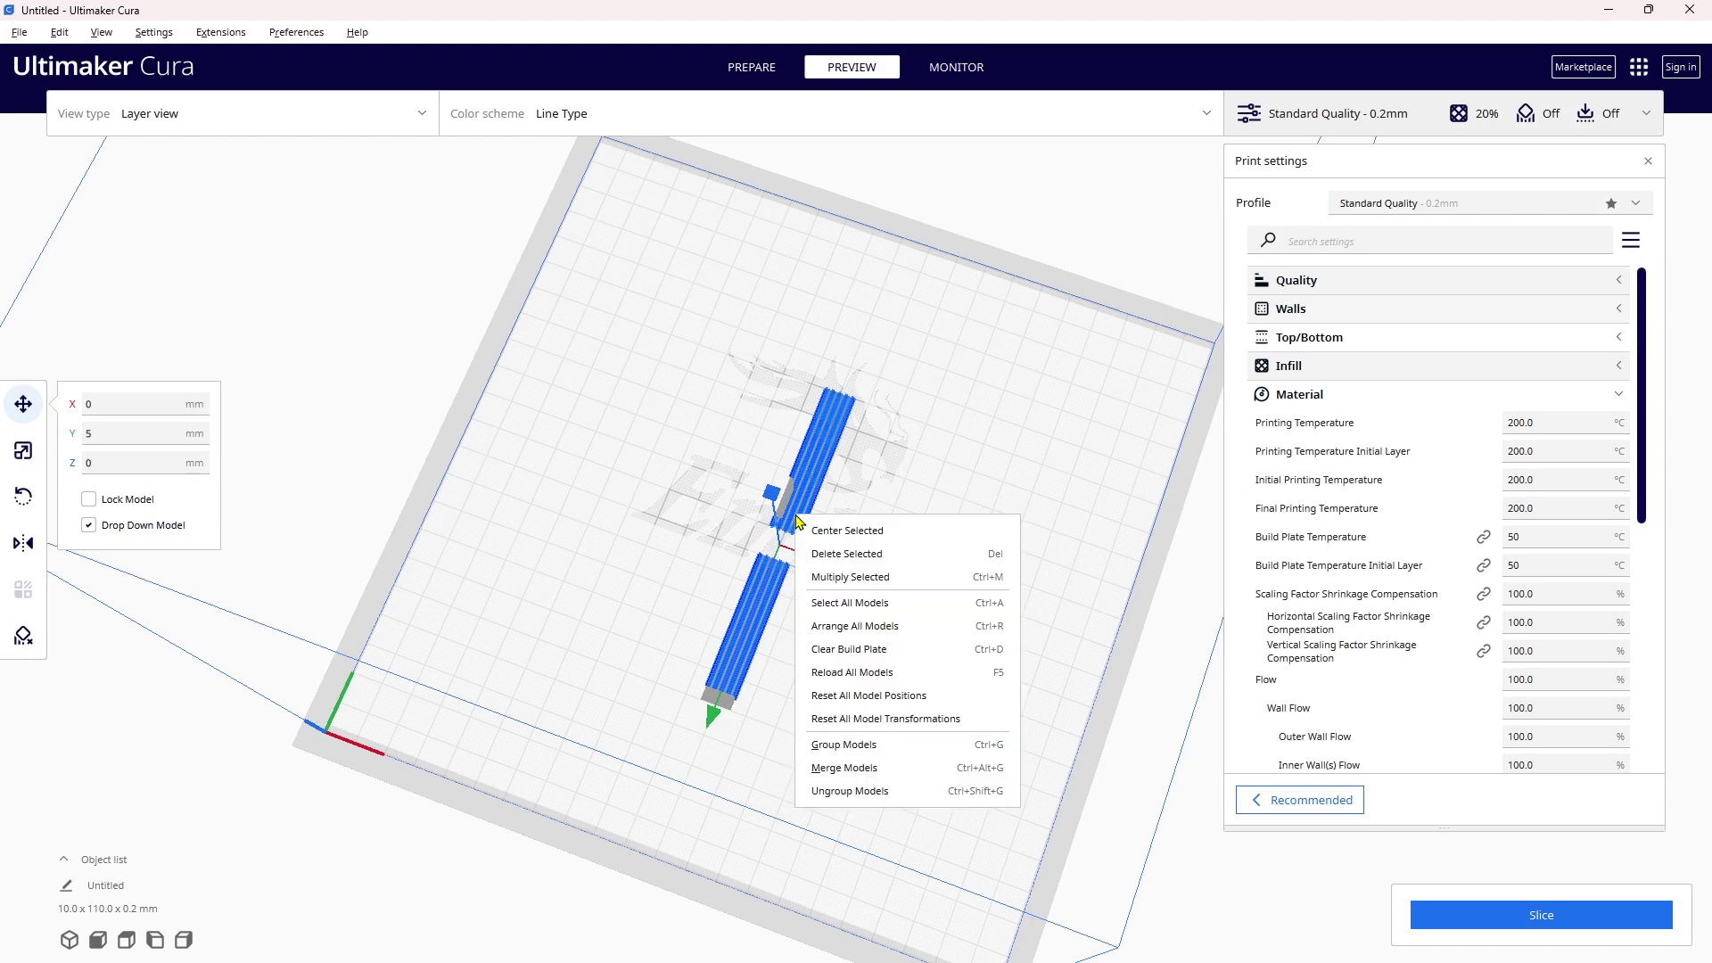
click(847, 746)
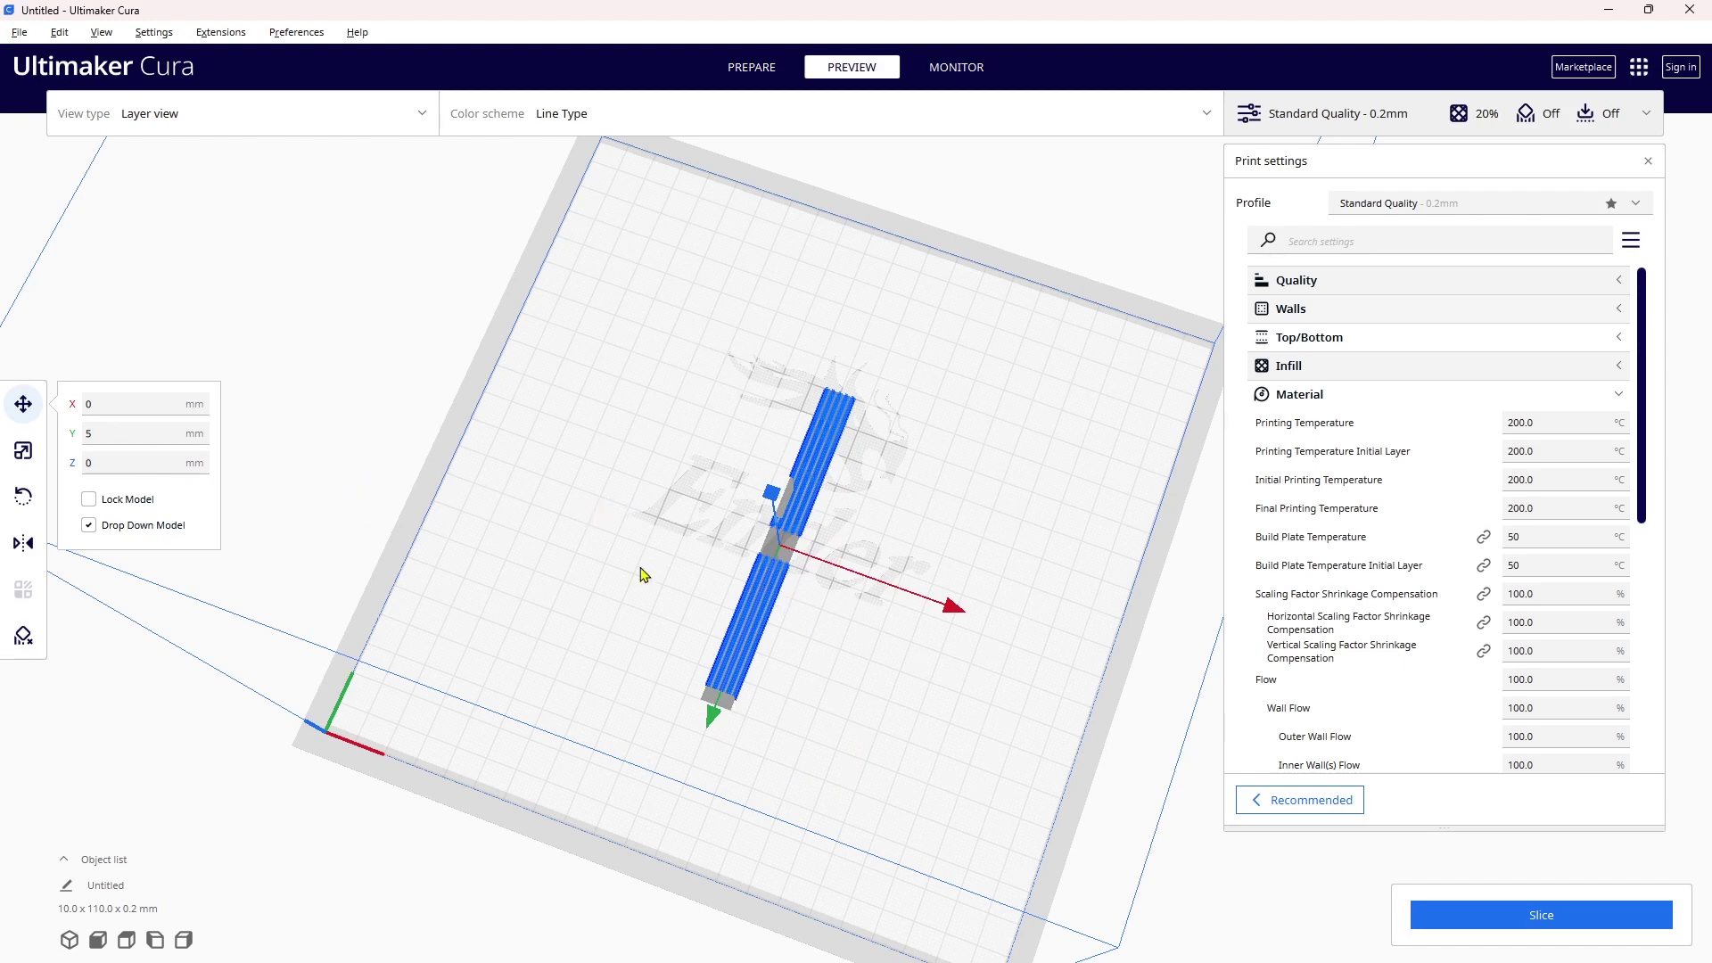
click(117, 404)
Move the group to X -50, set printing temperature to 190 °C, and slice it.
text(-50)
key(Return)
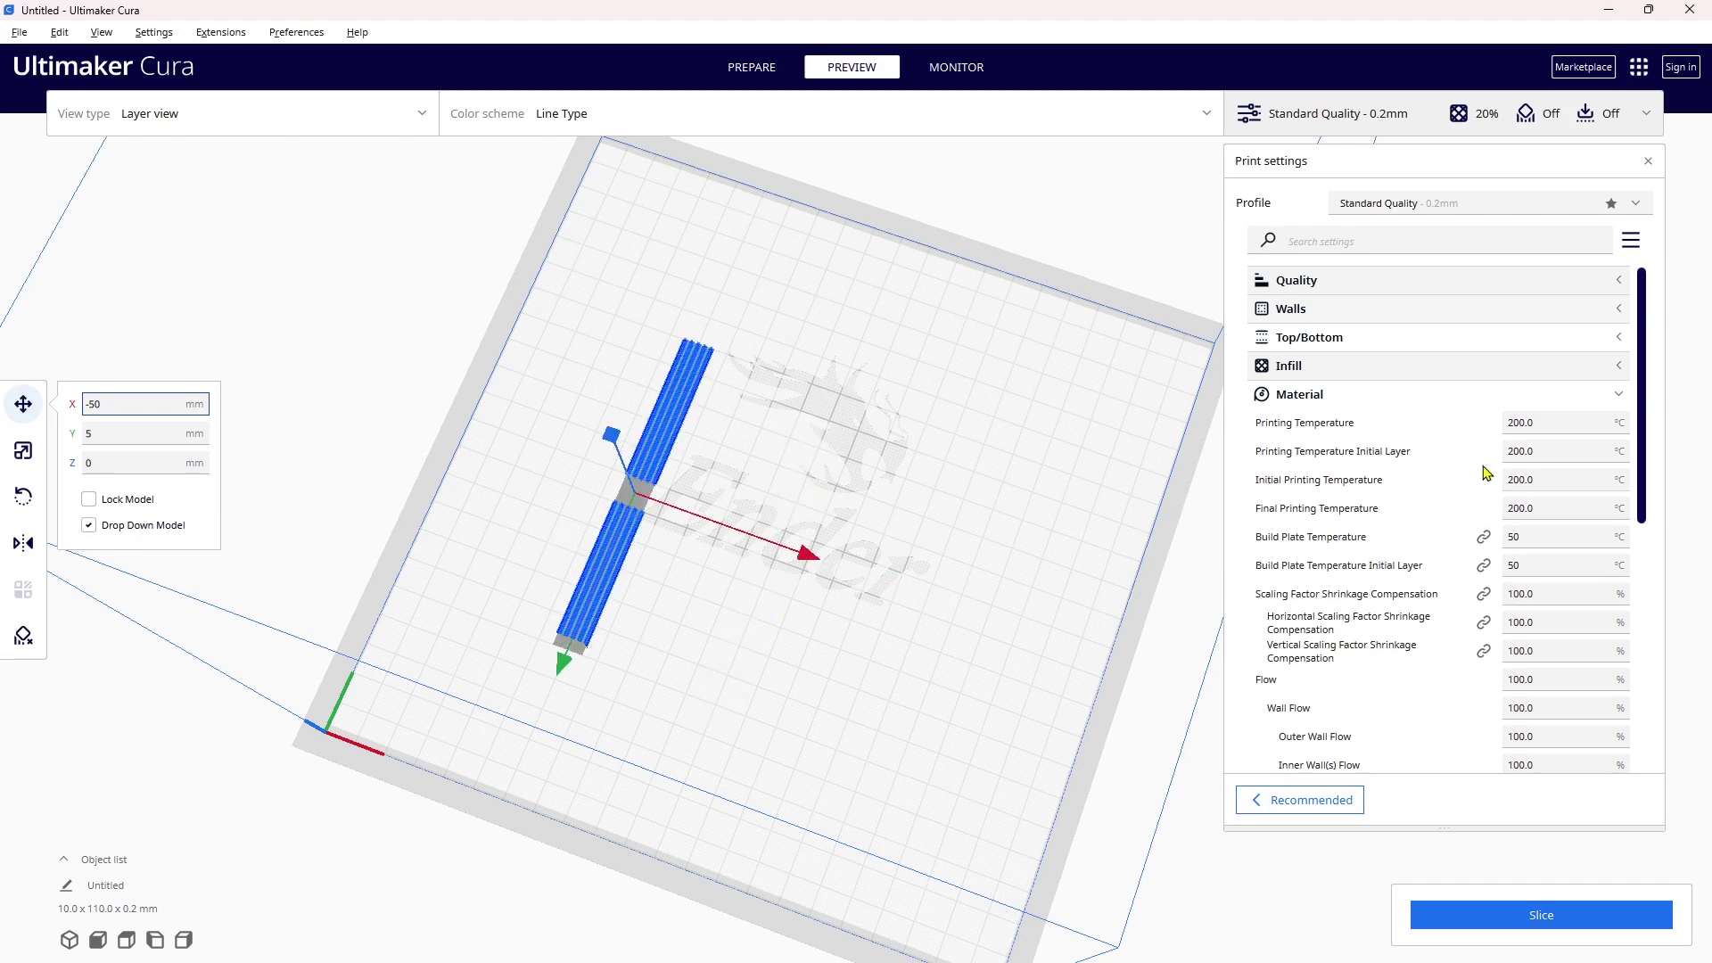
click(1544, 425)
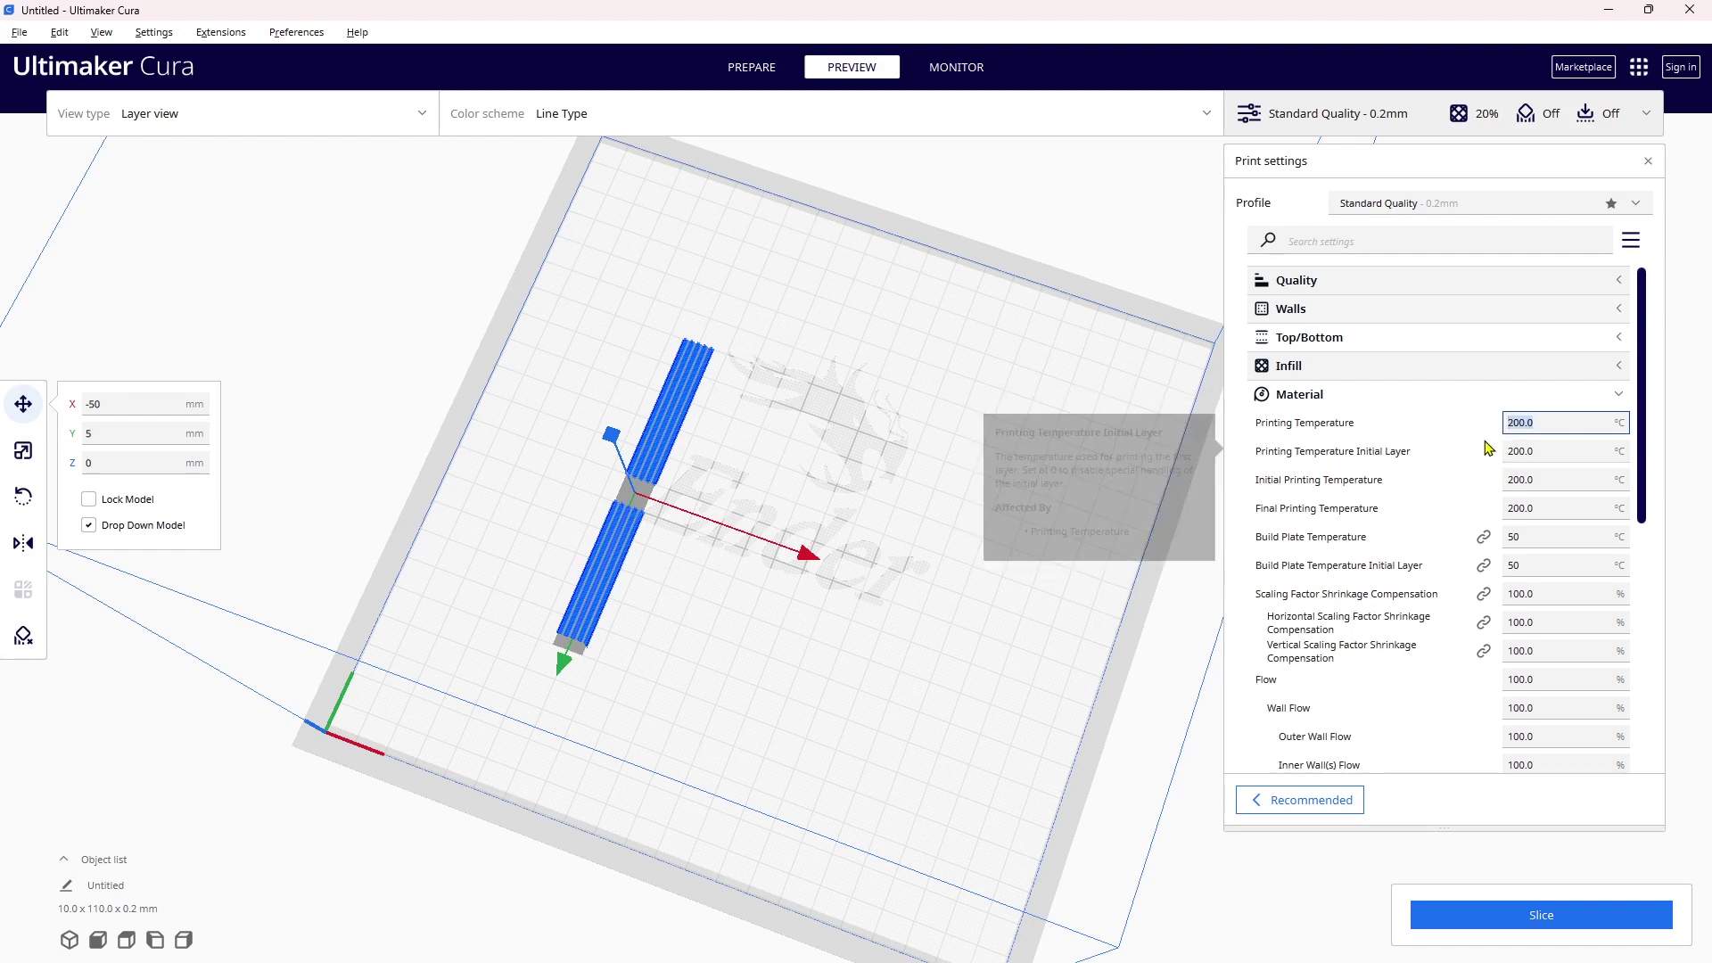
text(190)
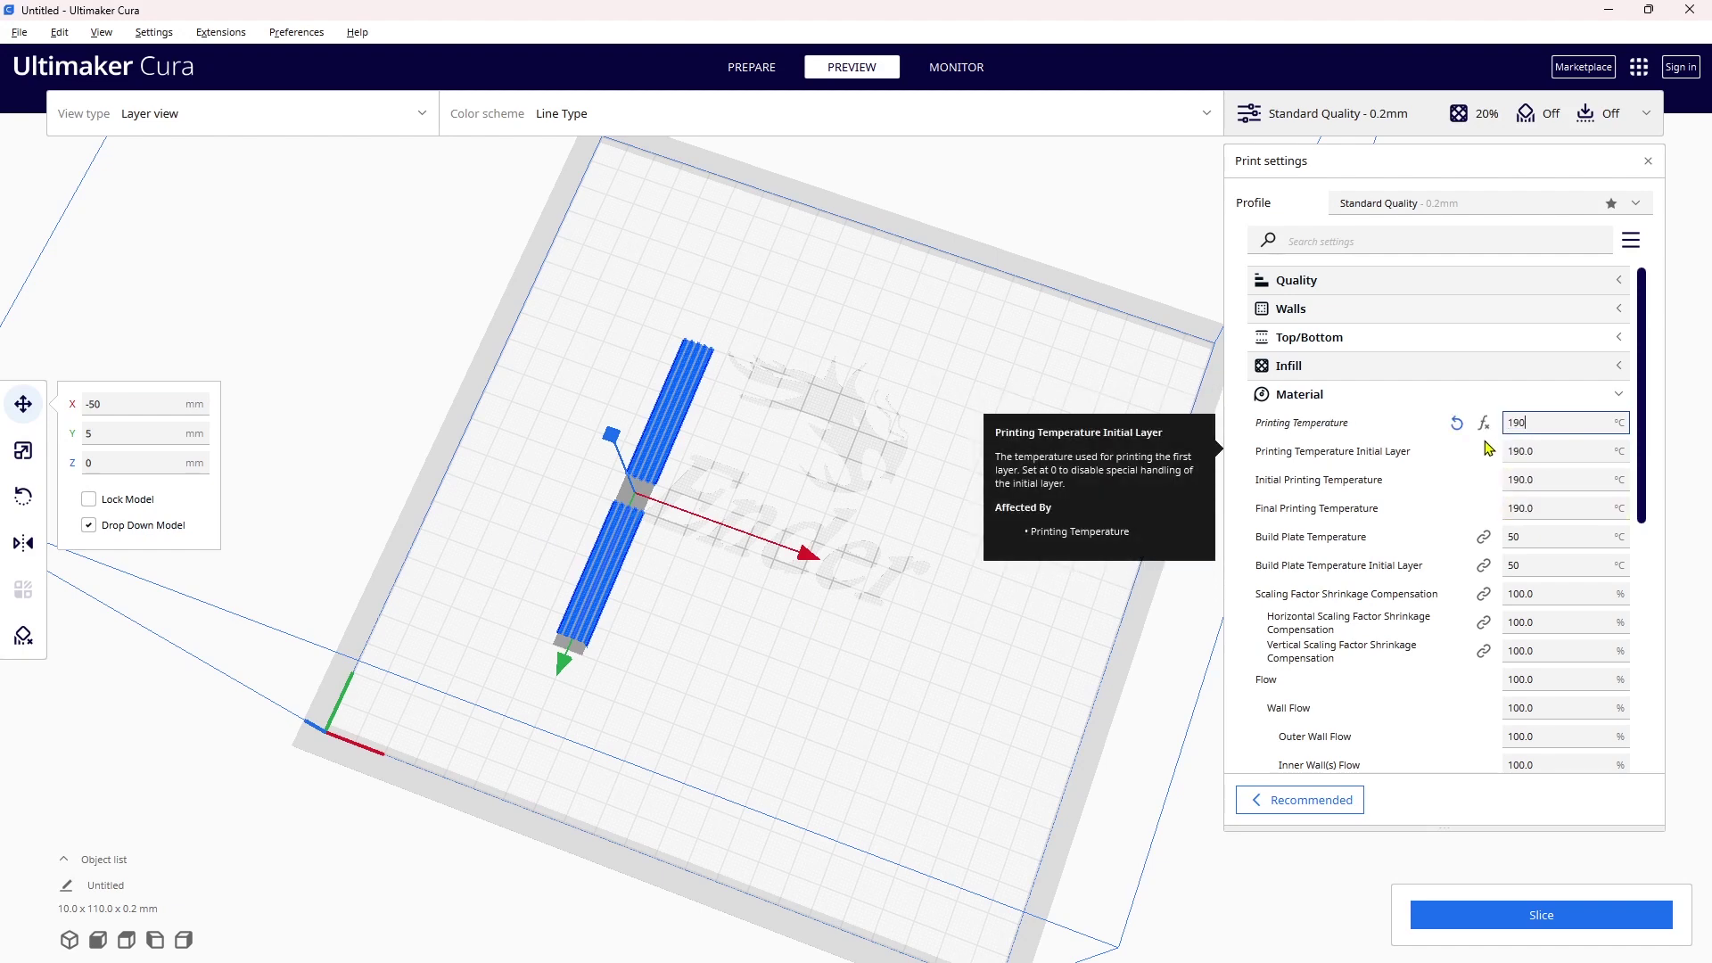
key(Return)
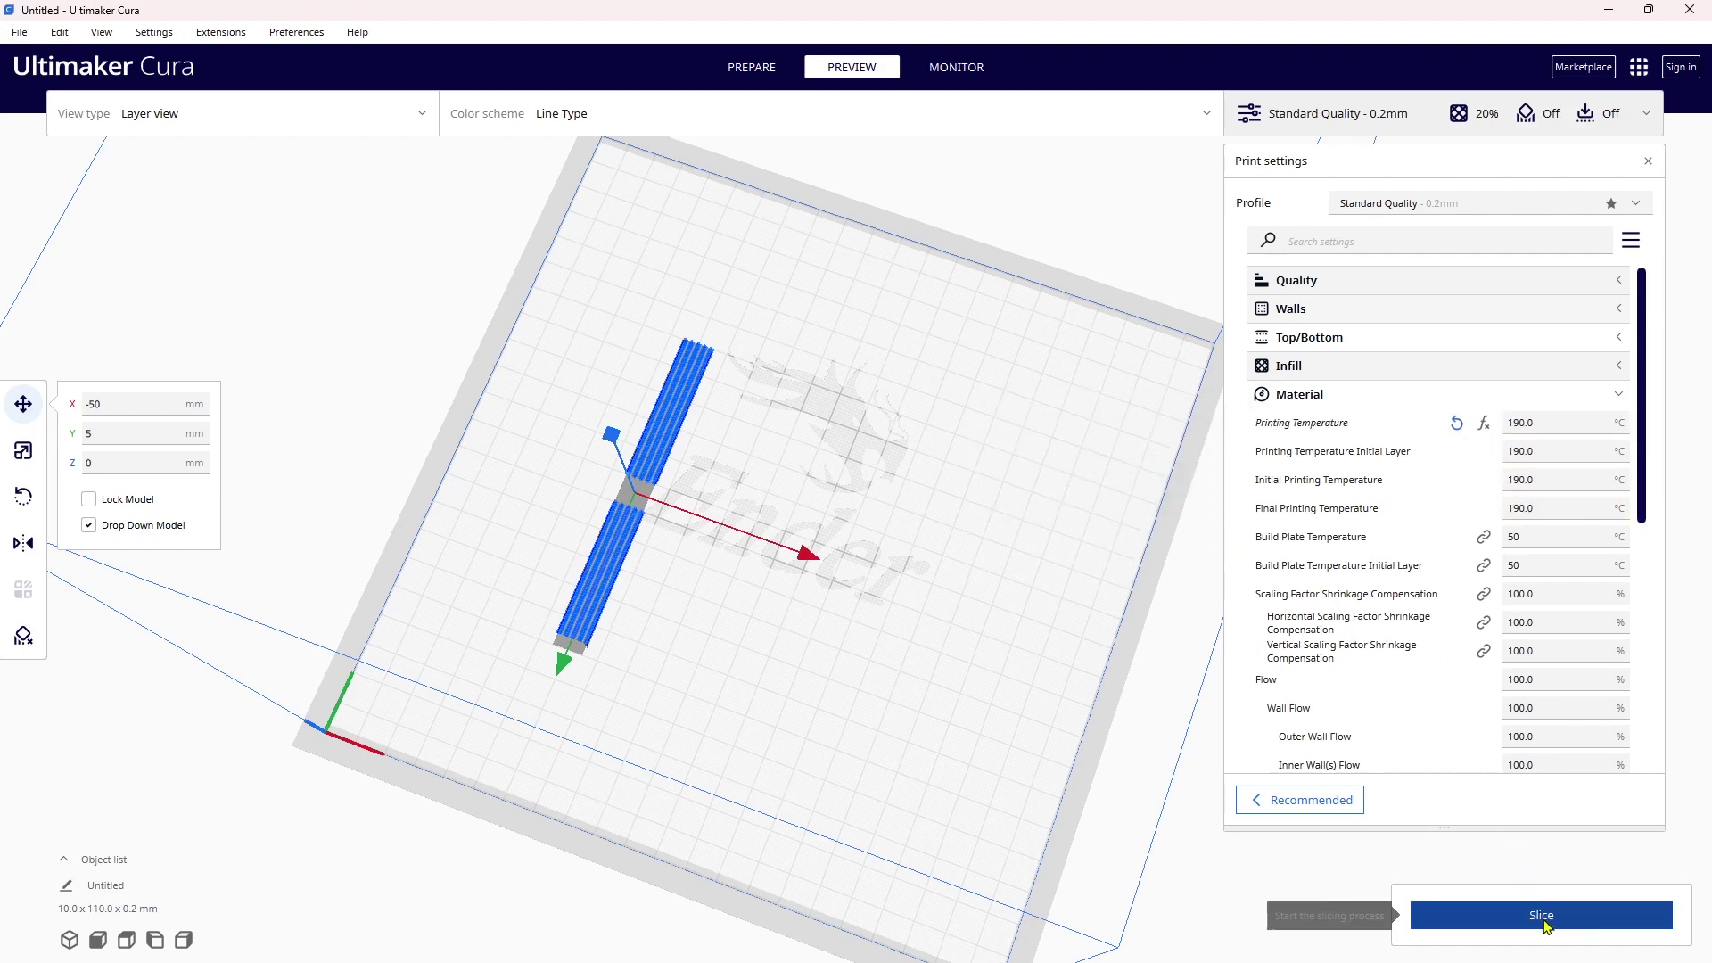
click(1545, 923)
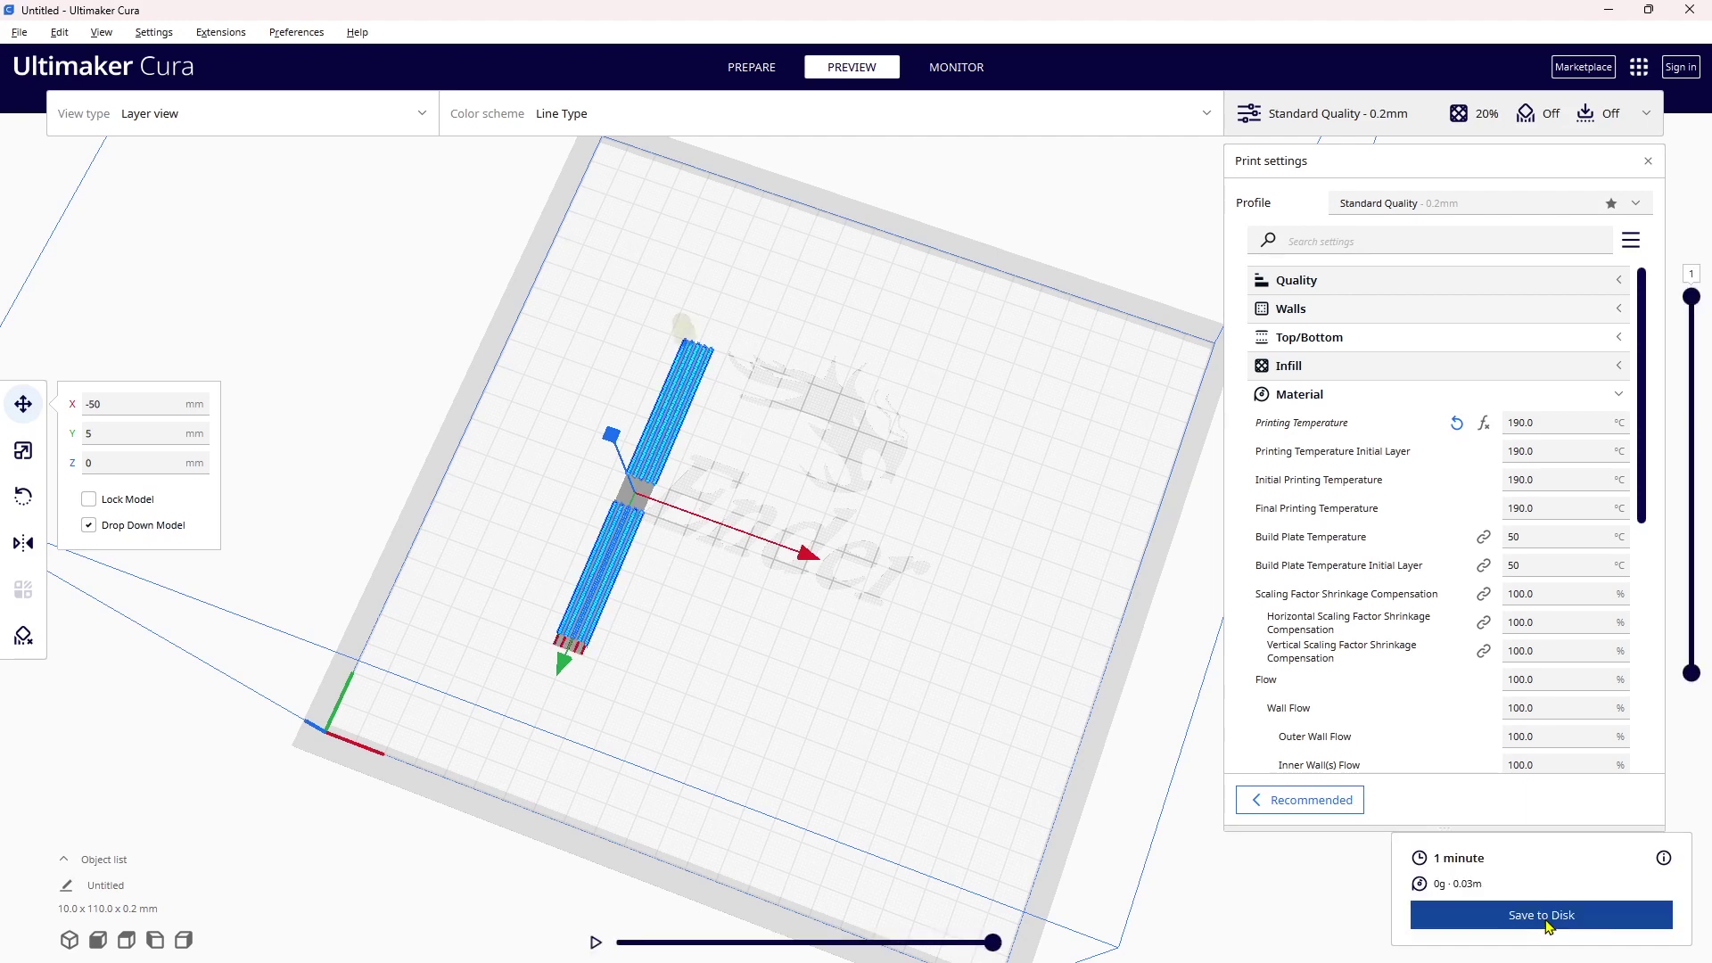
Save the 190 °C G-code to the Desktop as 'Left 50 190', then set the pattern's X position to 50.
click(1549, 919)
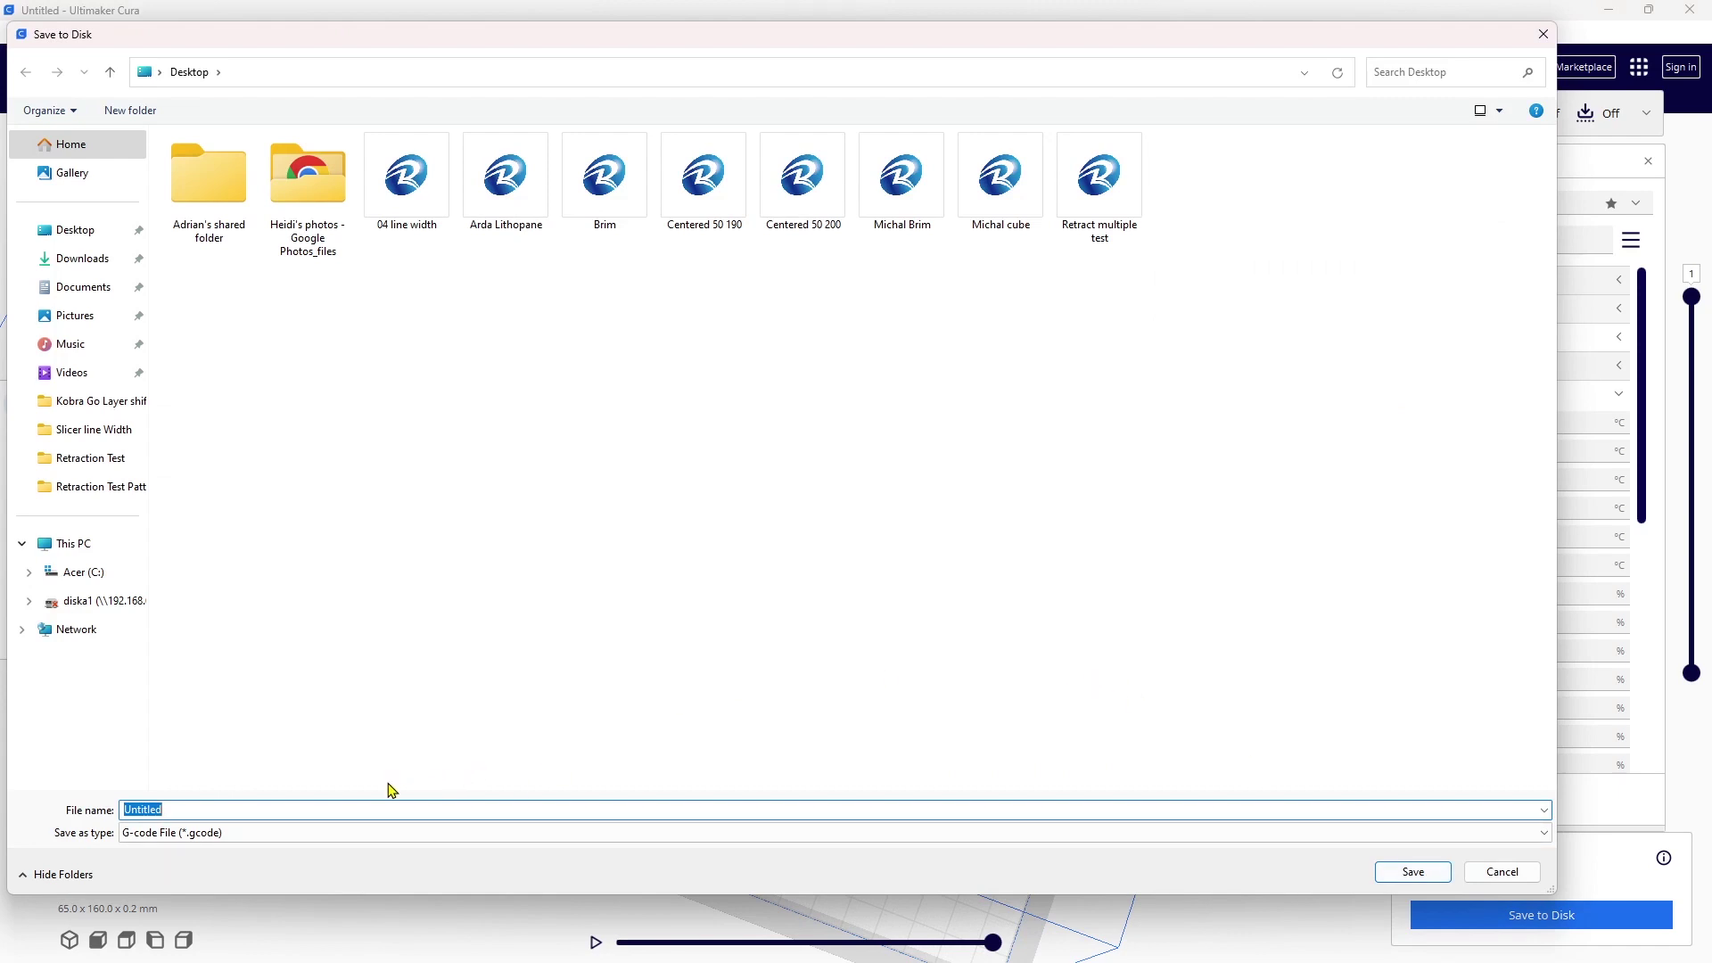
text(Left 50 190)
click(1412, 871)
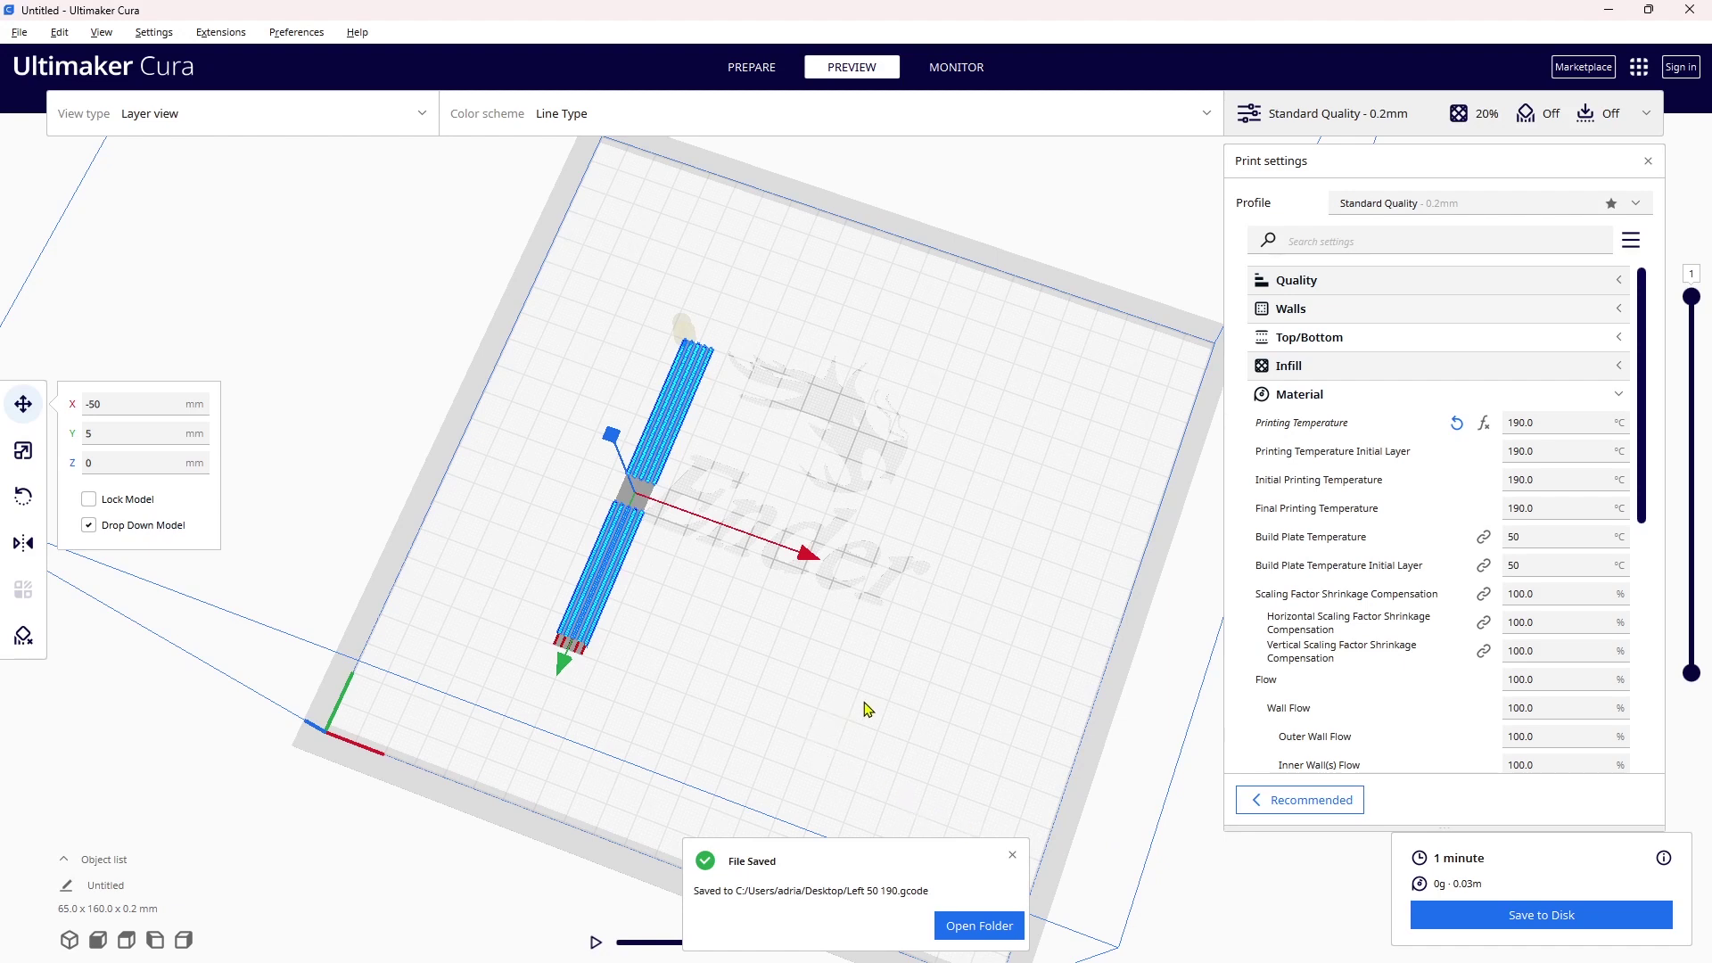
click(124, 403)
Confirm the pattern at X 50, set Printing Temperature to 210 °C, and reslice.
key(Return)
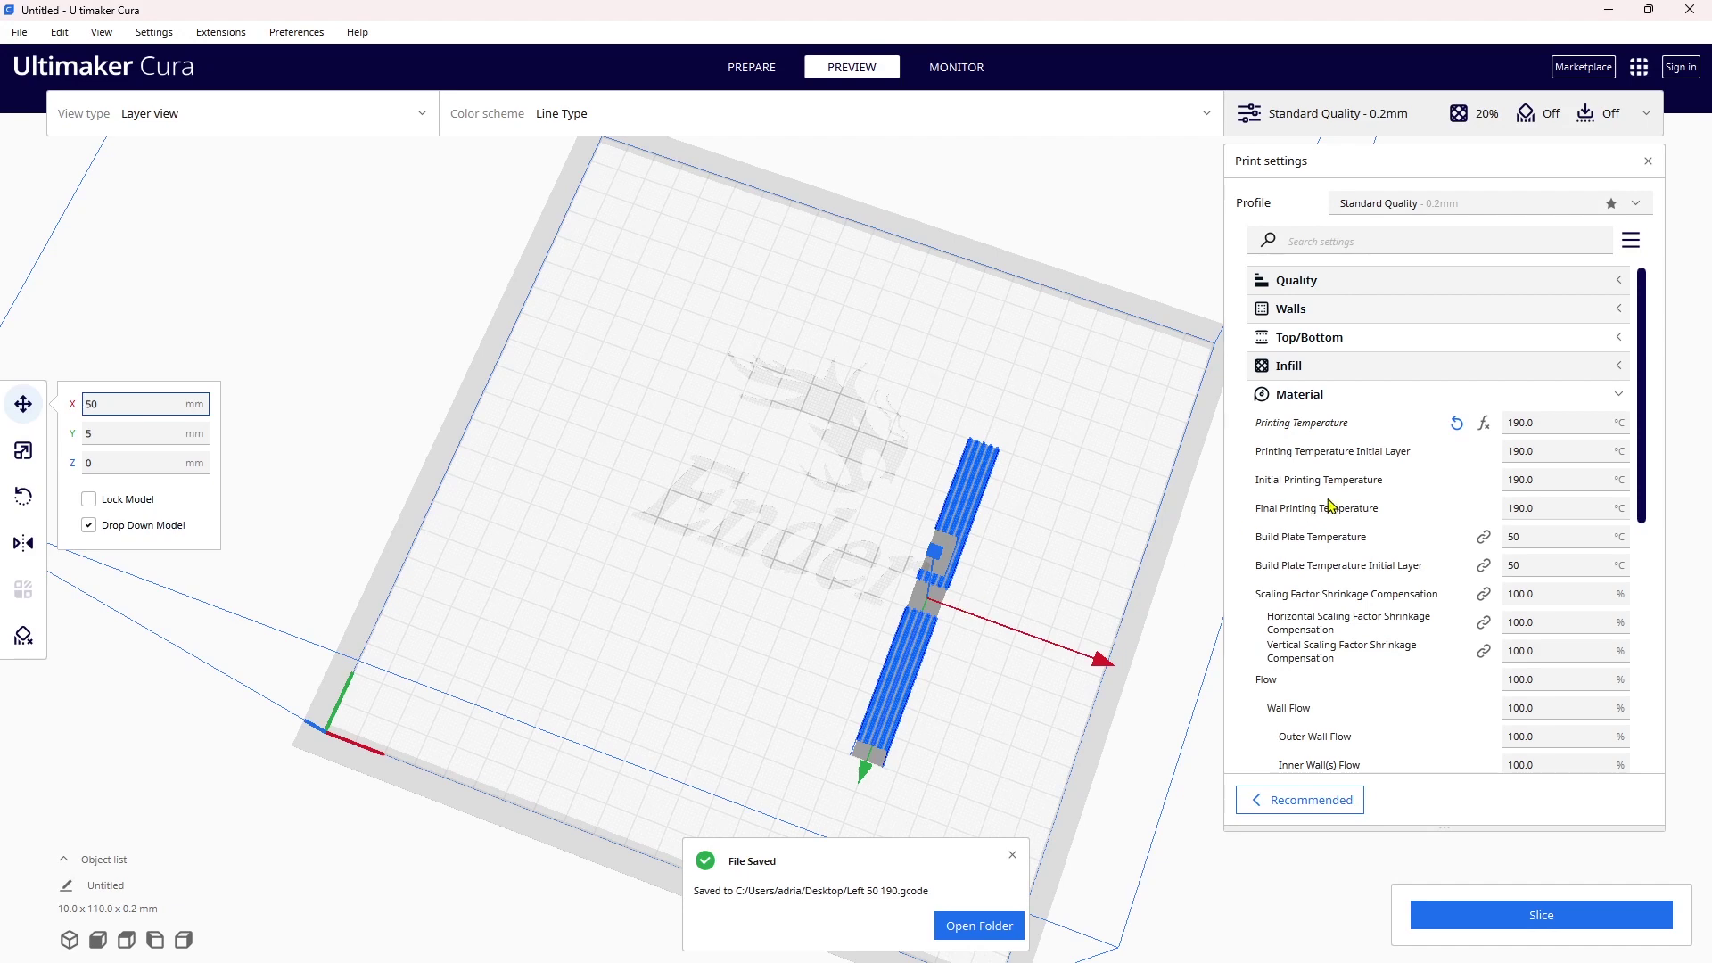
click(1547, 422)
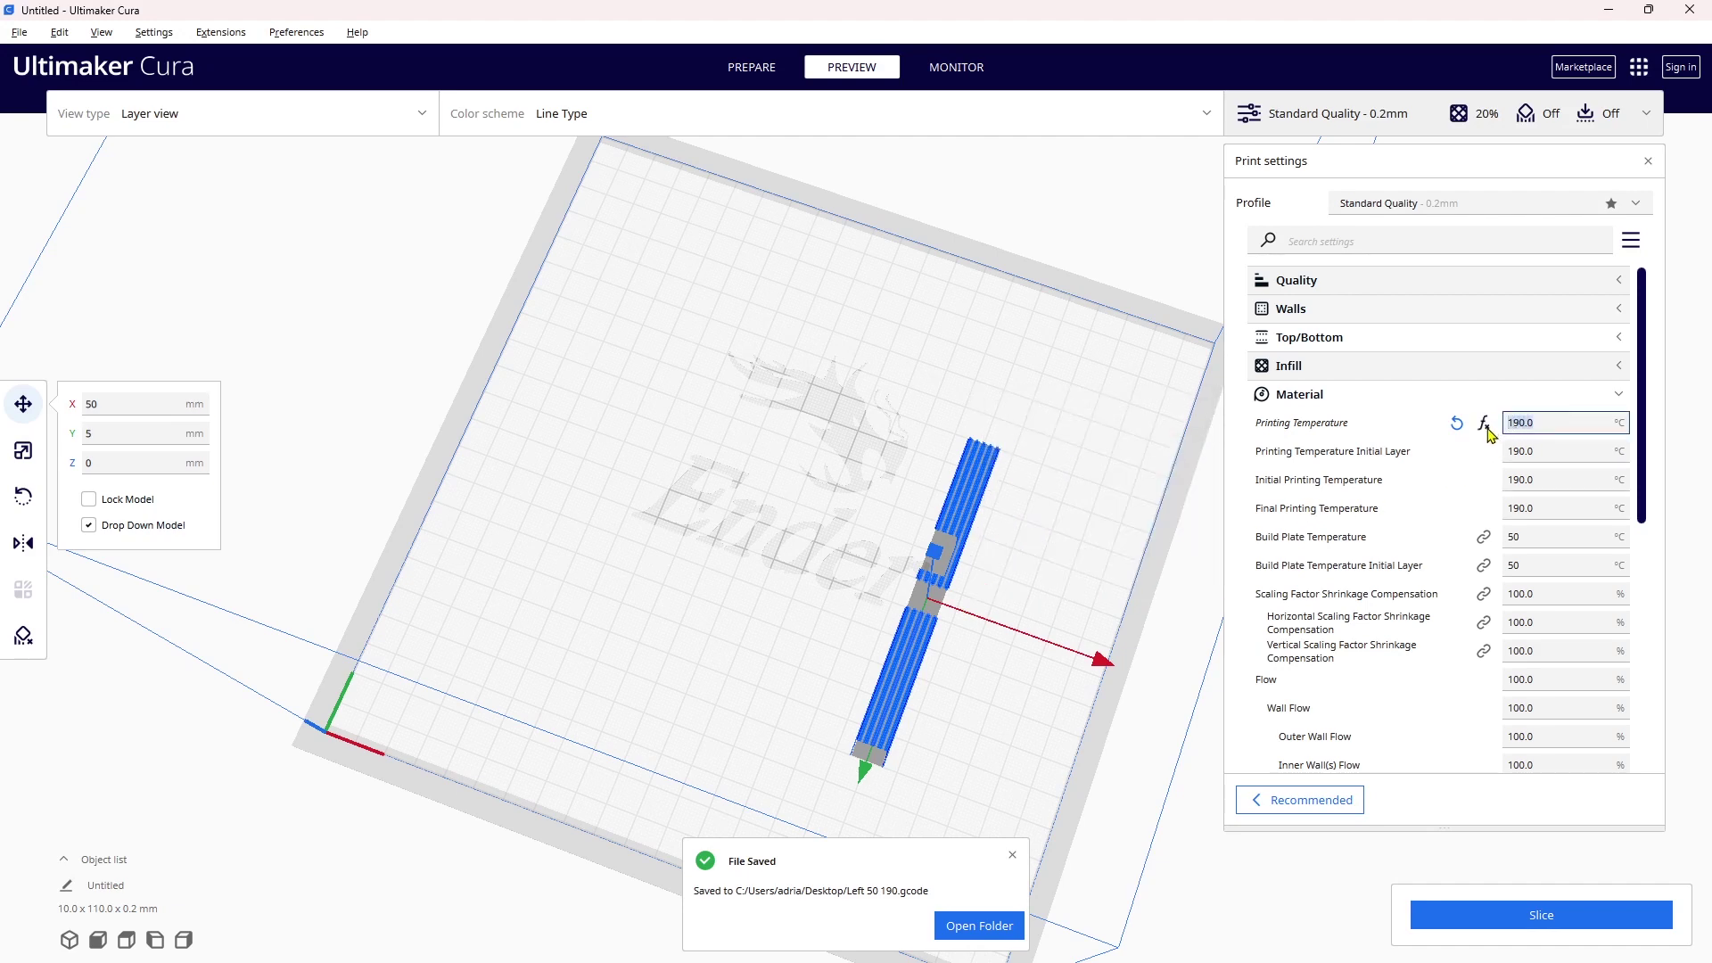
text(210)
key(Return)
click(1521, 918)
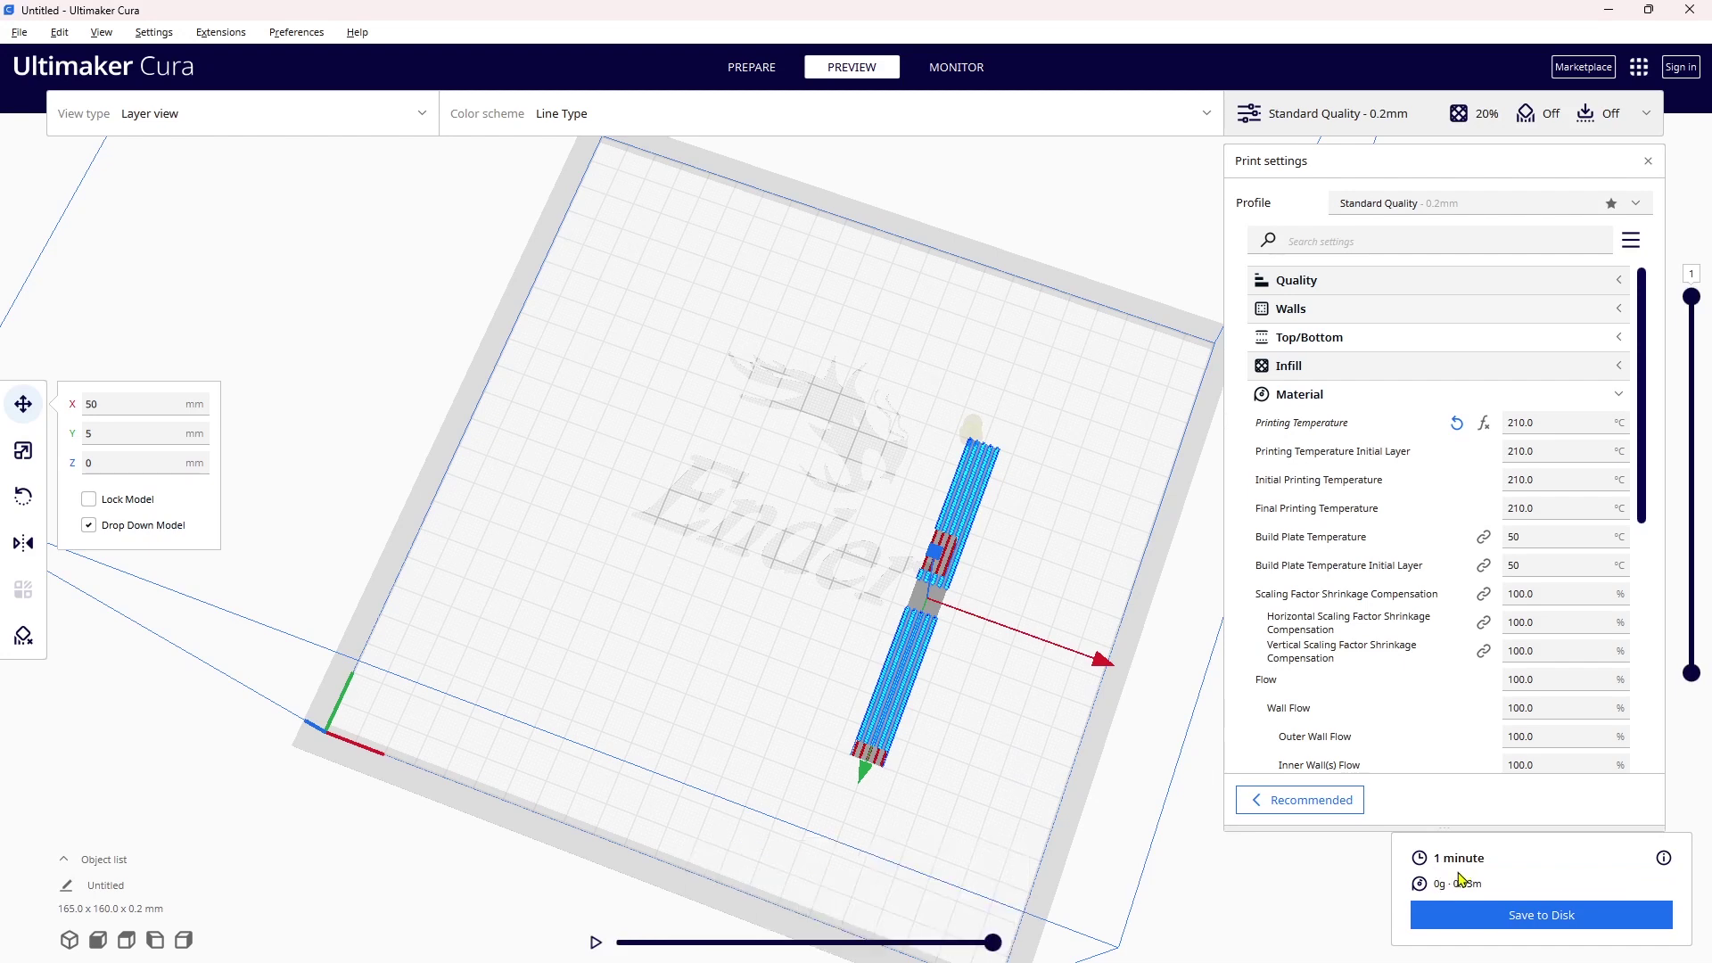
Export the 210 °C G-code to the Desktop under the file name 'Right 50 210'.
click(1513, 916)
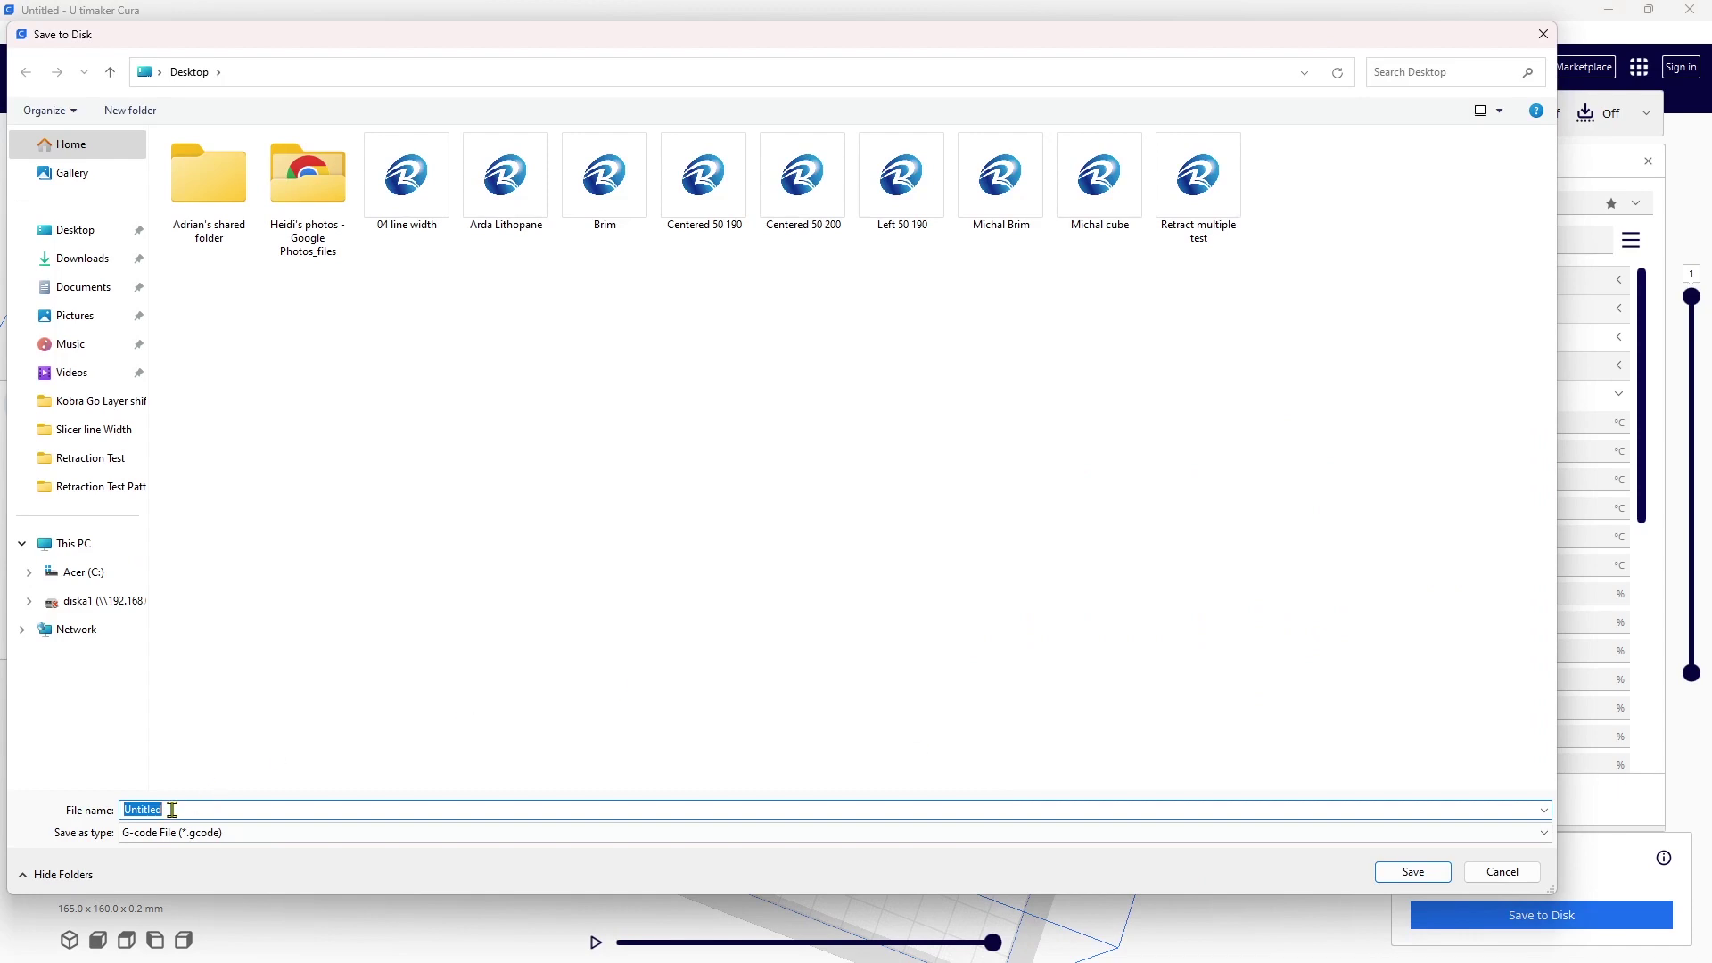
text(Right 50 210)
click(1414, 871)
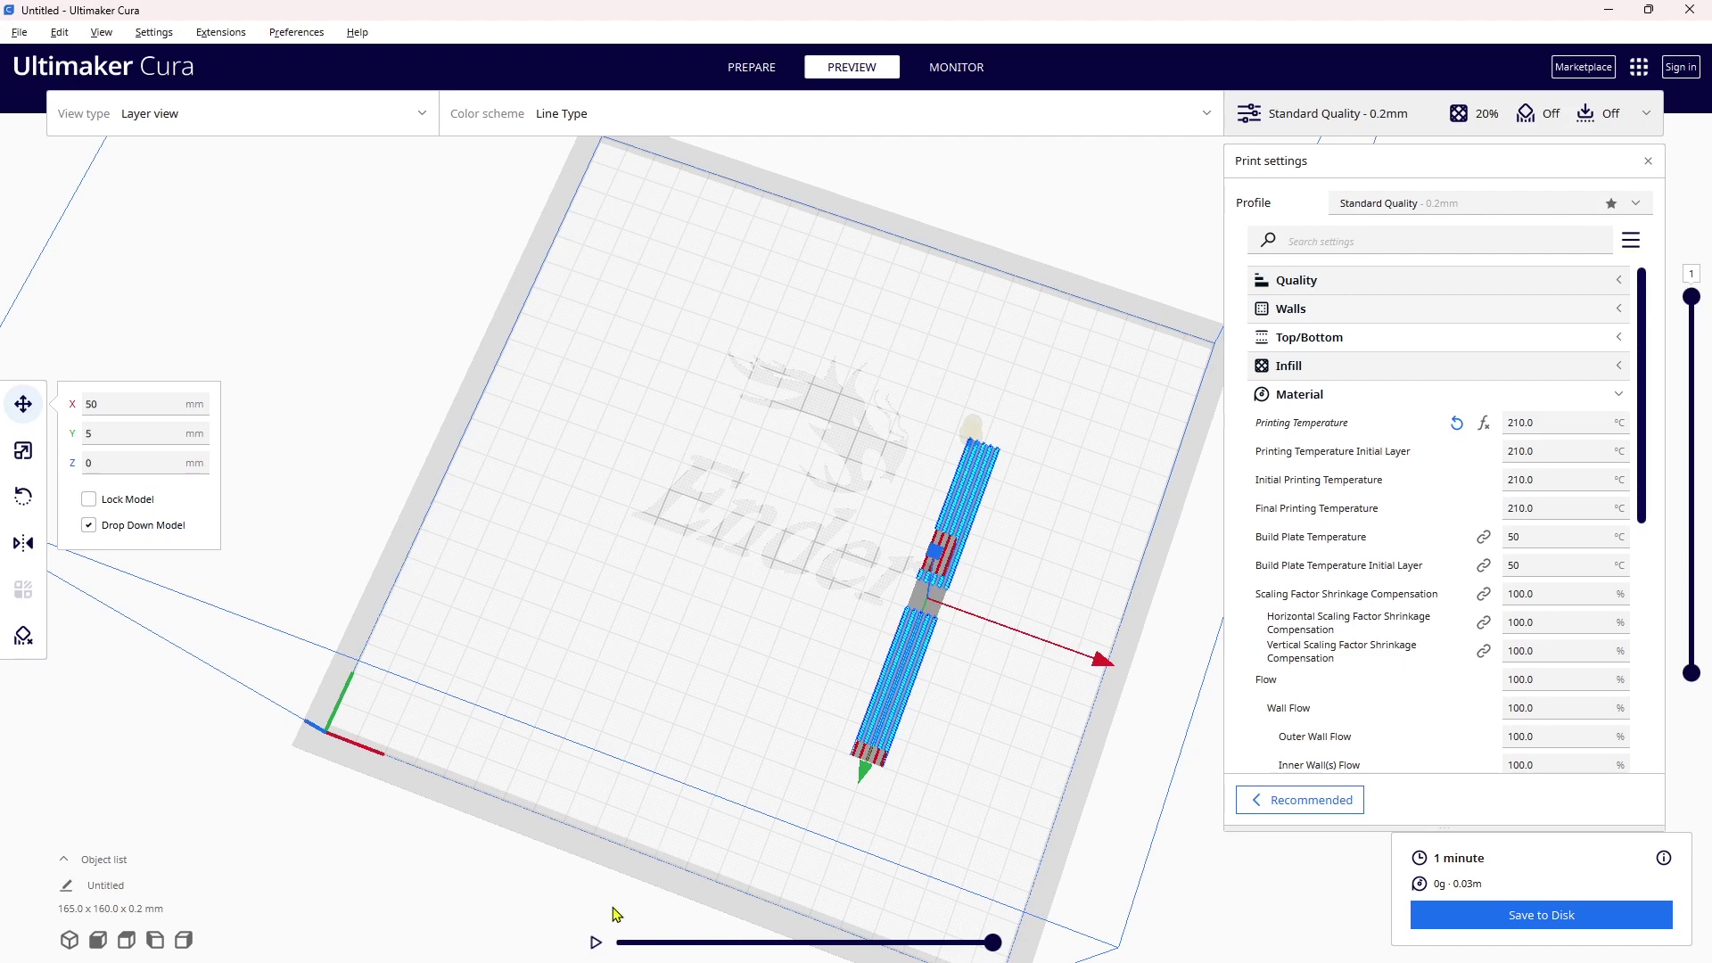
Run the layer-by-layer simulation of the 210 °C slice's print path.
click(596, 943)
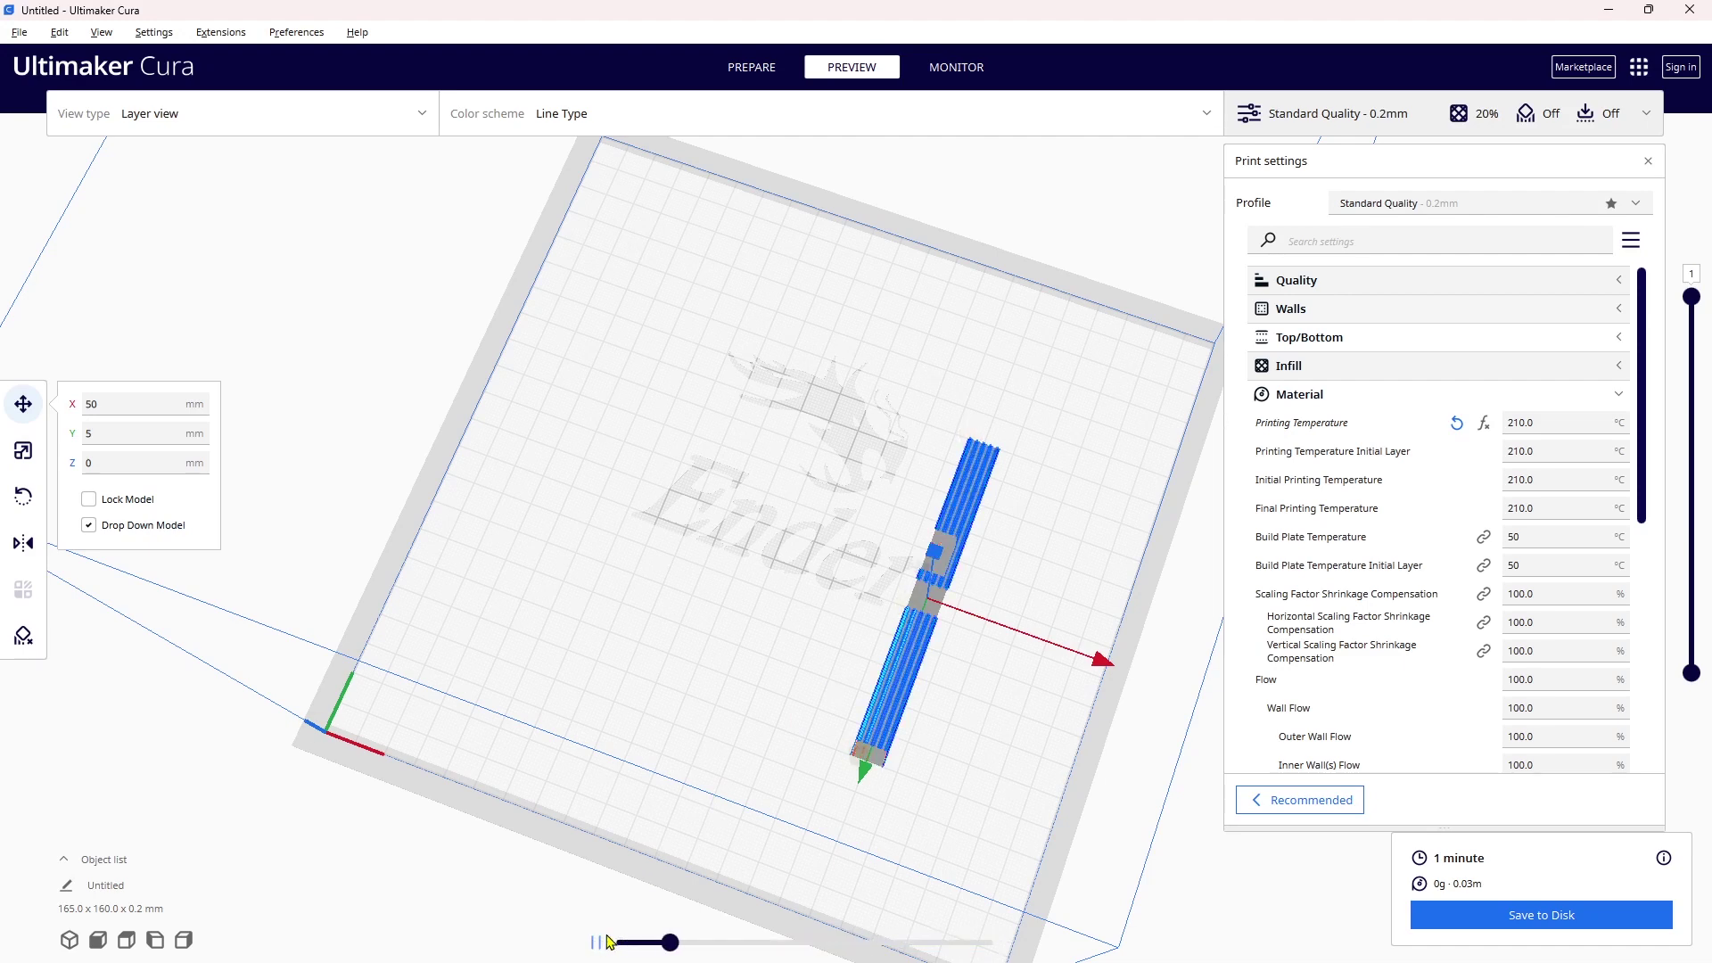